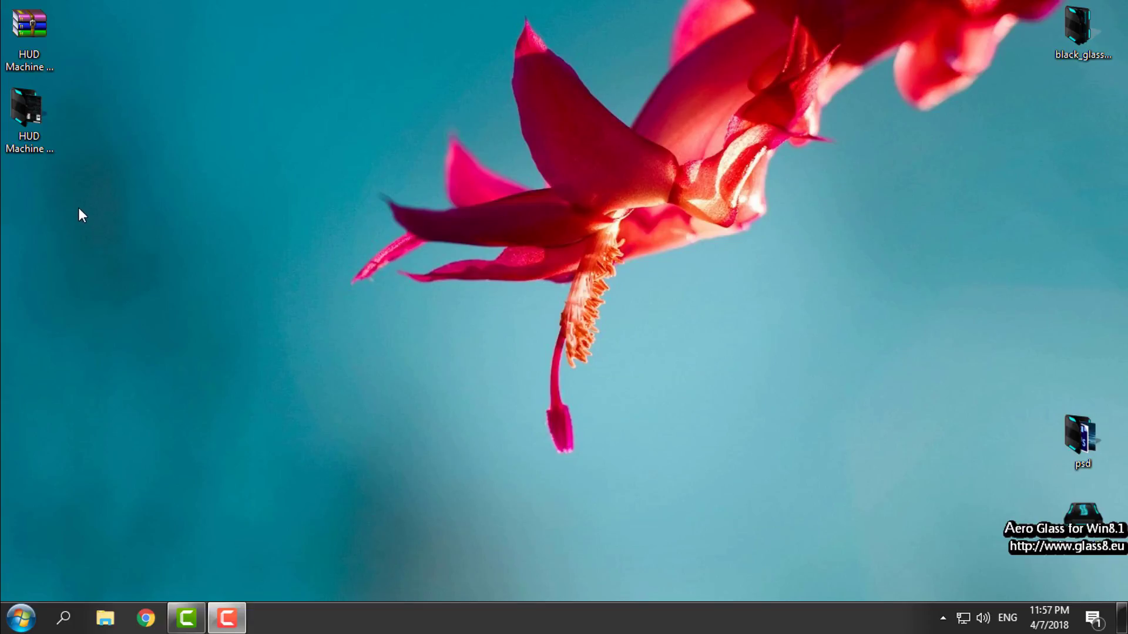
Select the HUD Machine archive on the desktop and decline copying the Aero Glass machine code
left_click(30, 27)
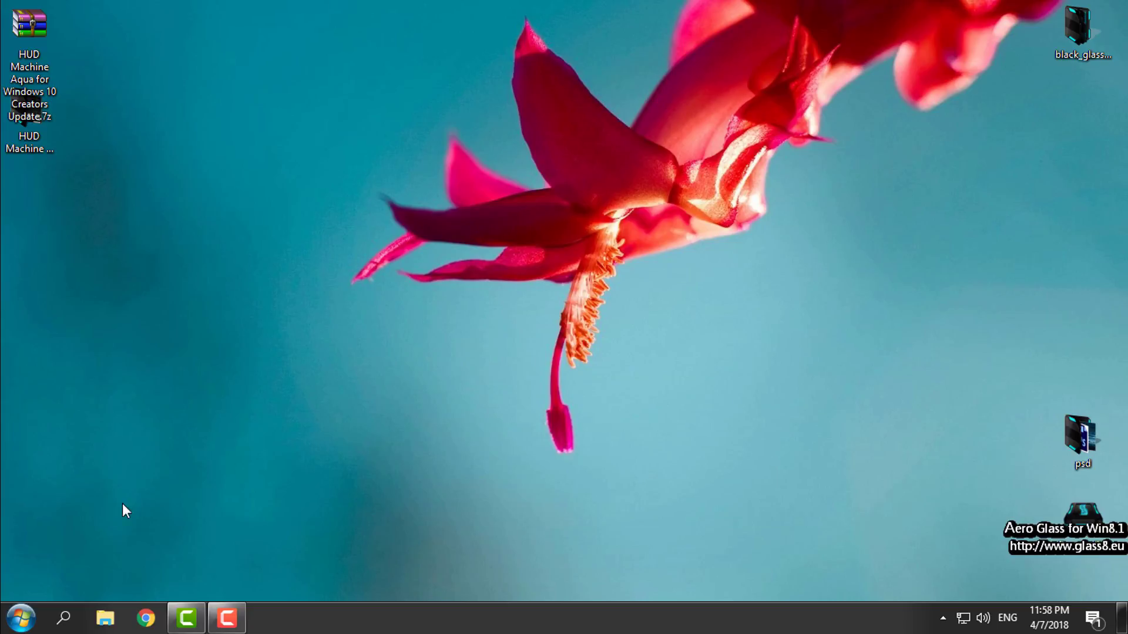
left_click(105, 617)
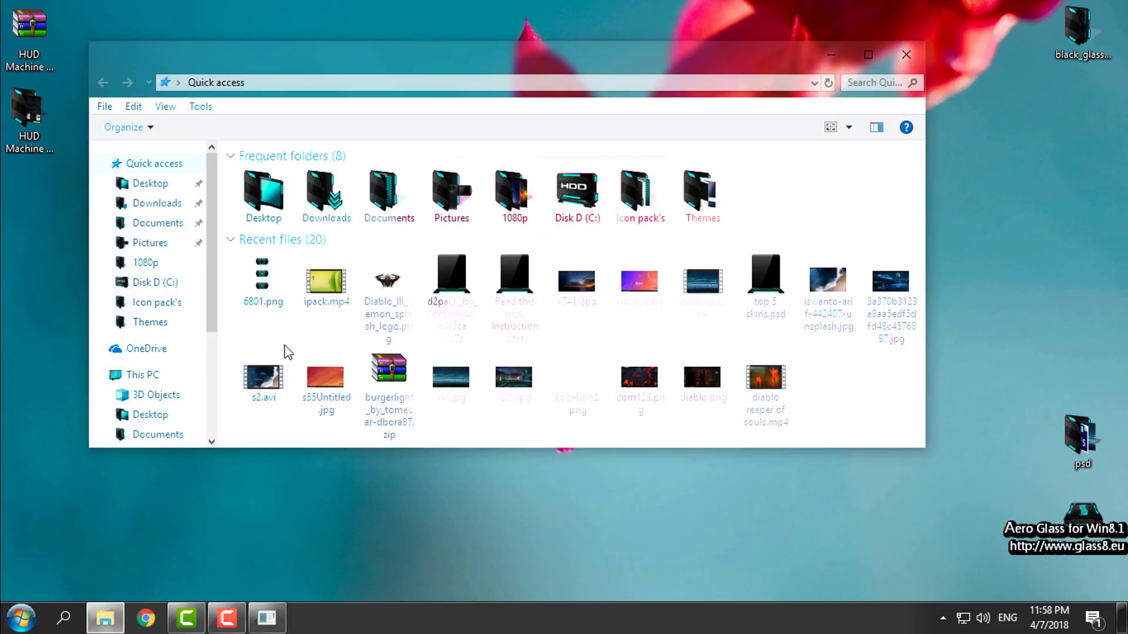
left_click(906, 55)
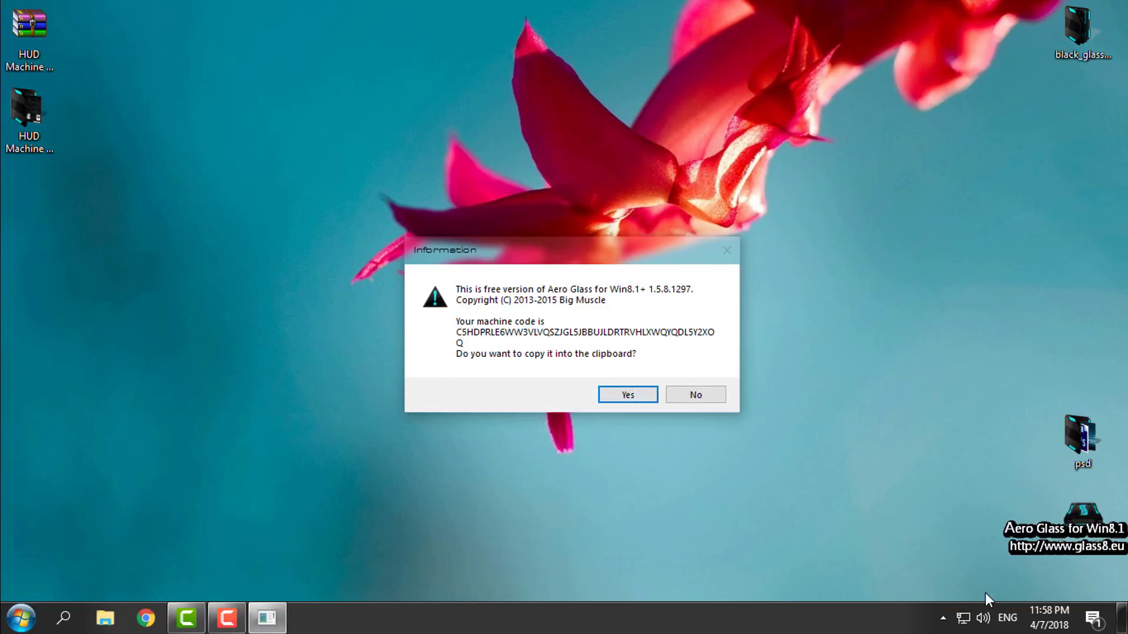
left_click(696, 396)
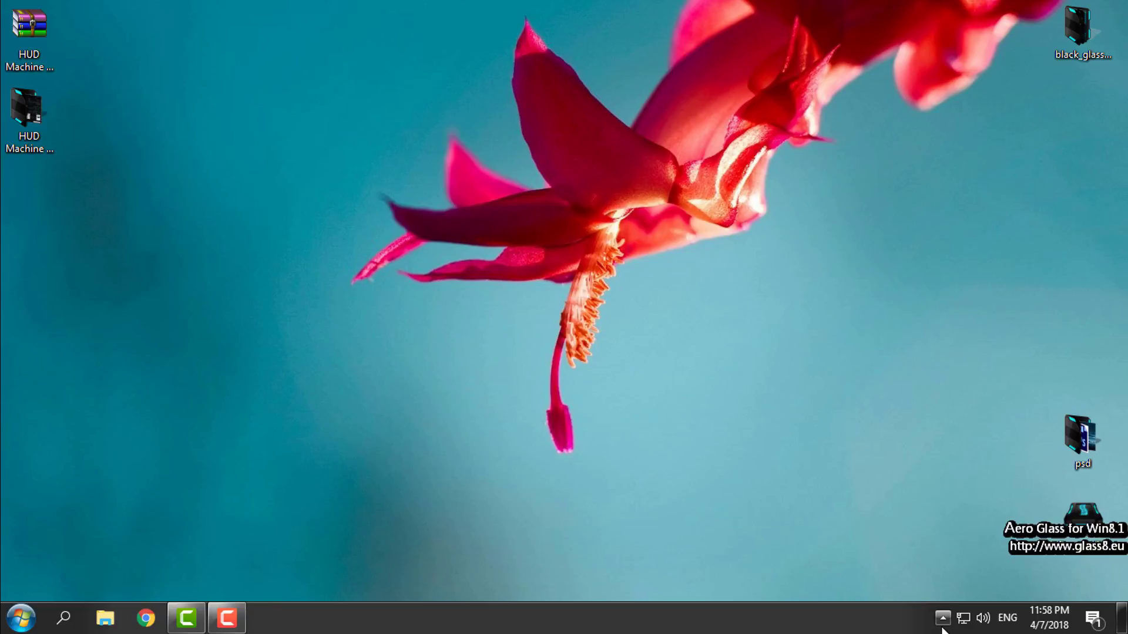
Close a background program from the hidden notification-area icons
left_click(942, 627)
right_click(958, 581)
left_click(972, 570)
left_click(377, 296)
Briefly view This PC in Explorer, close it, then open and close the Start menu
left_click(105, 618)
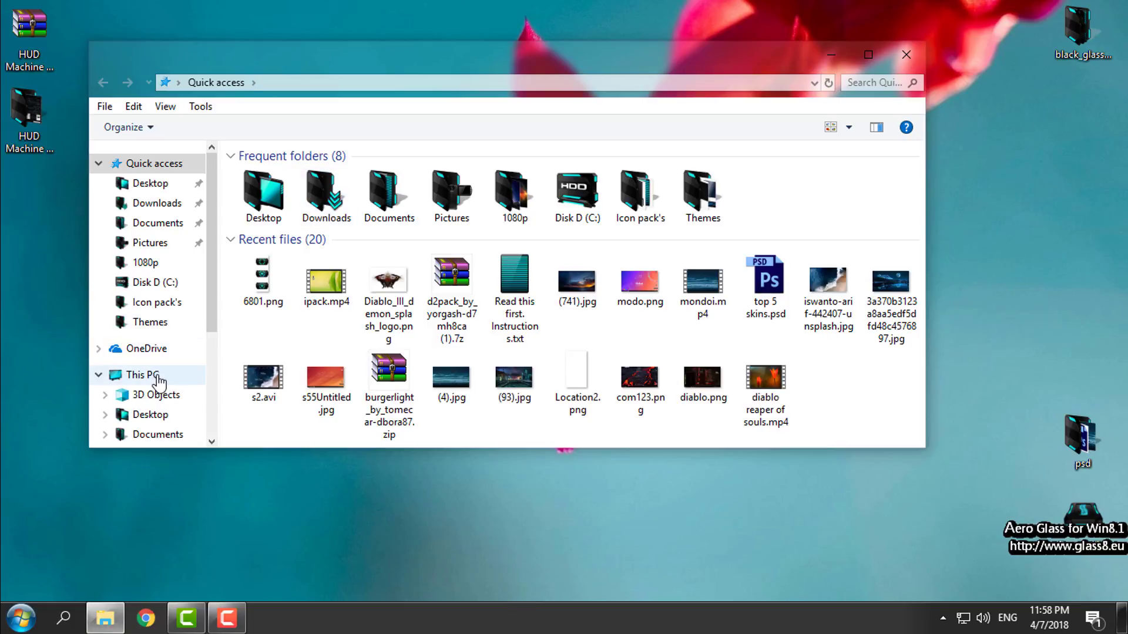
left_click(143, 374)
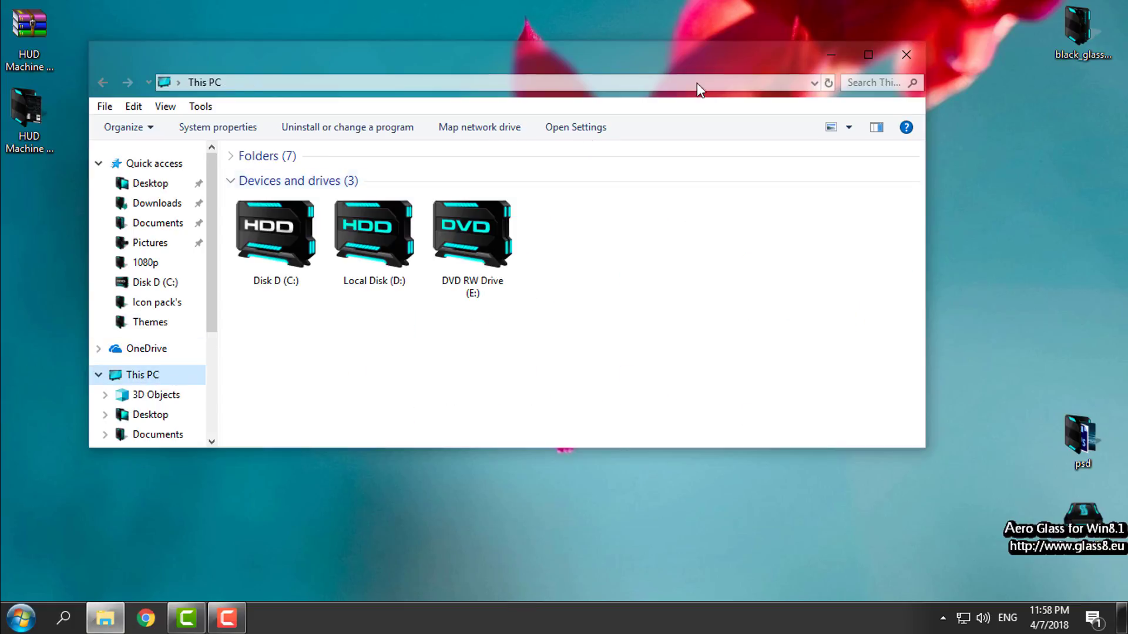
left_click(906, 54)
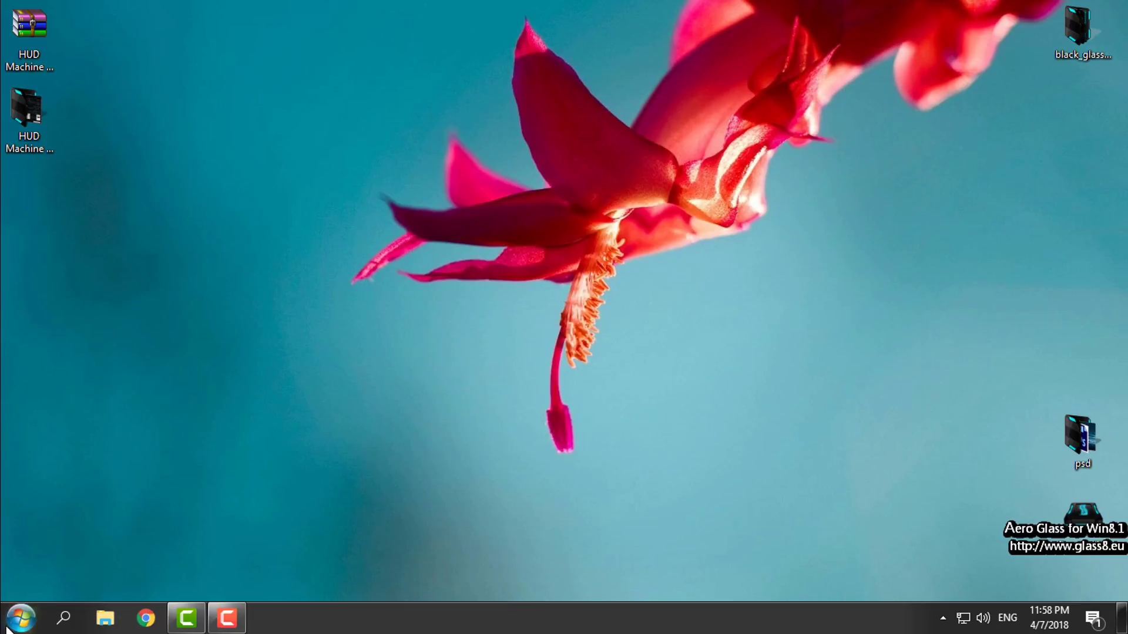
left_click(21, 618)
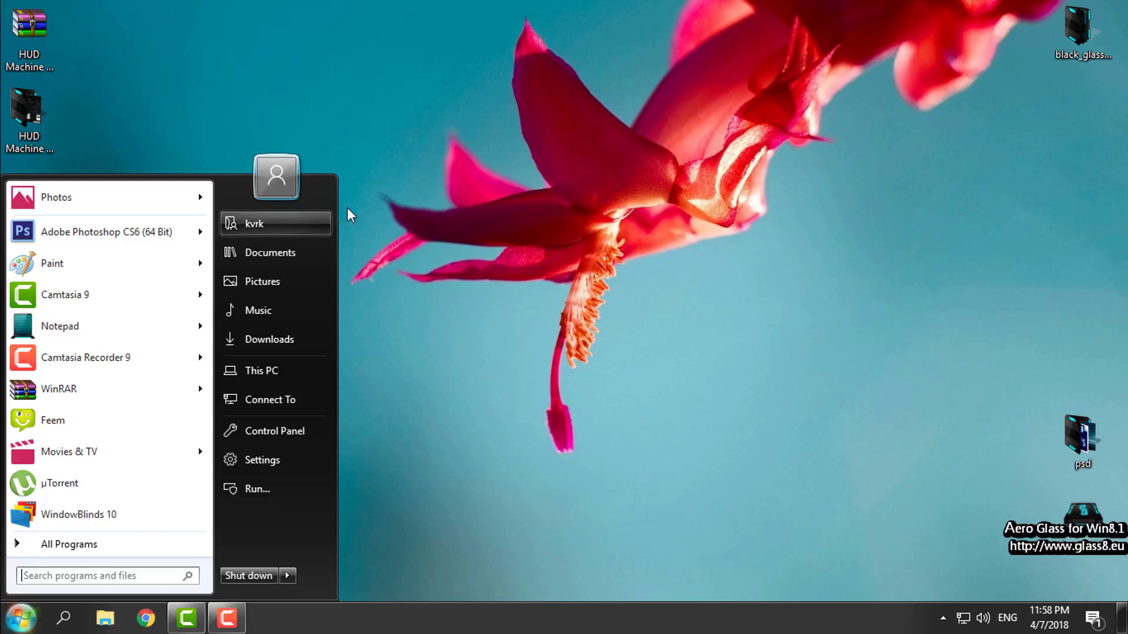
left_click(417, 141)
Open This PC in a new Explorer window and move it lower right
left_click(118, 611)
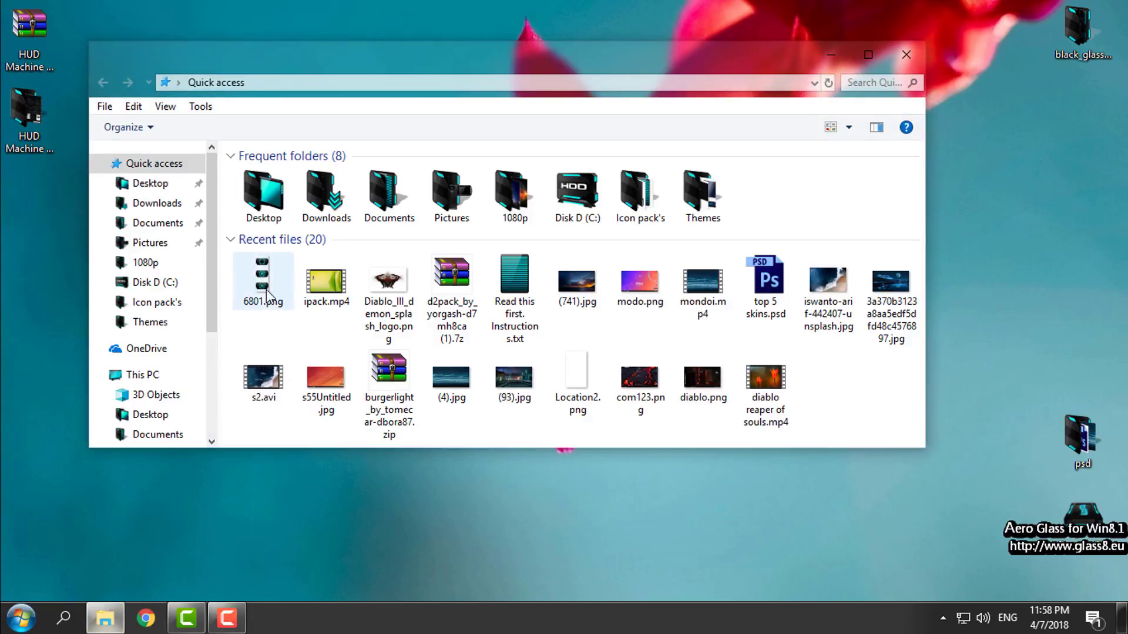
left_click(143, 375)
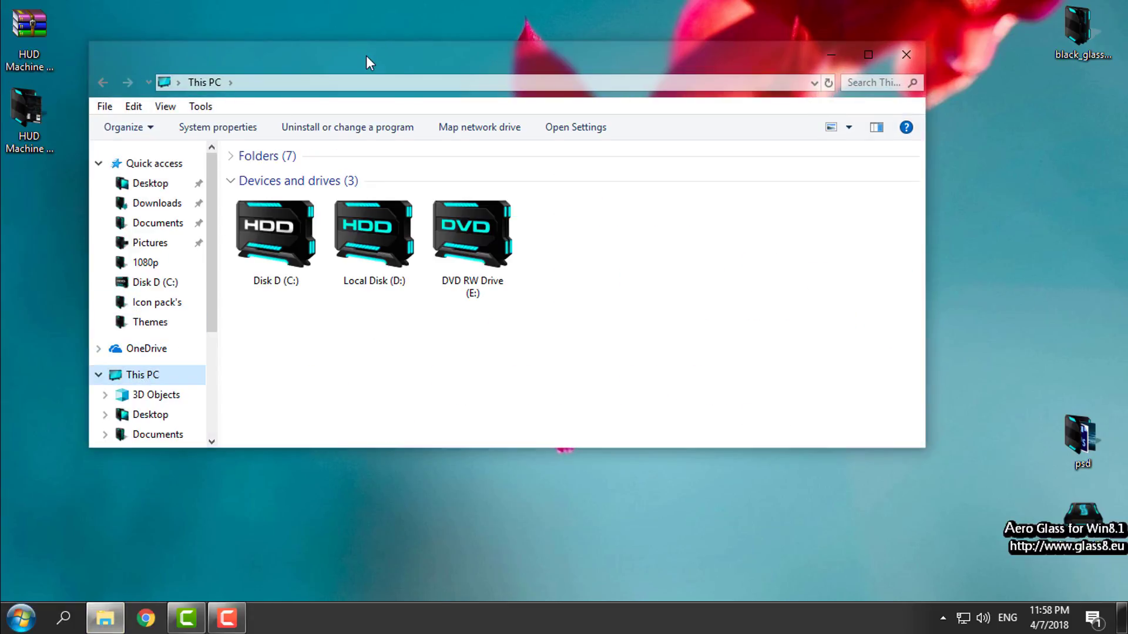
left_click_drag(367, 56, 429, 90)
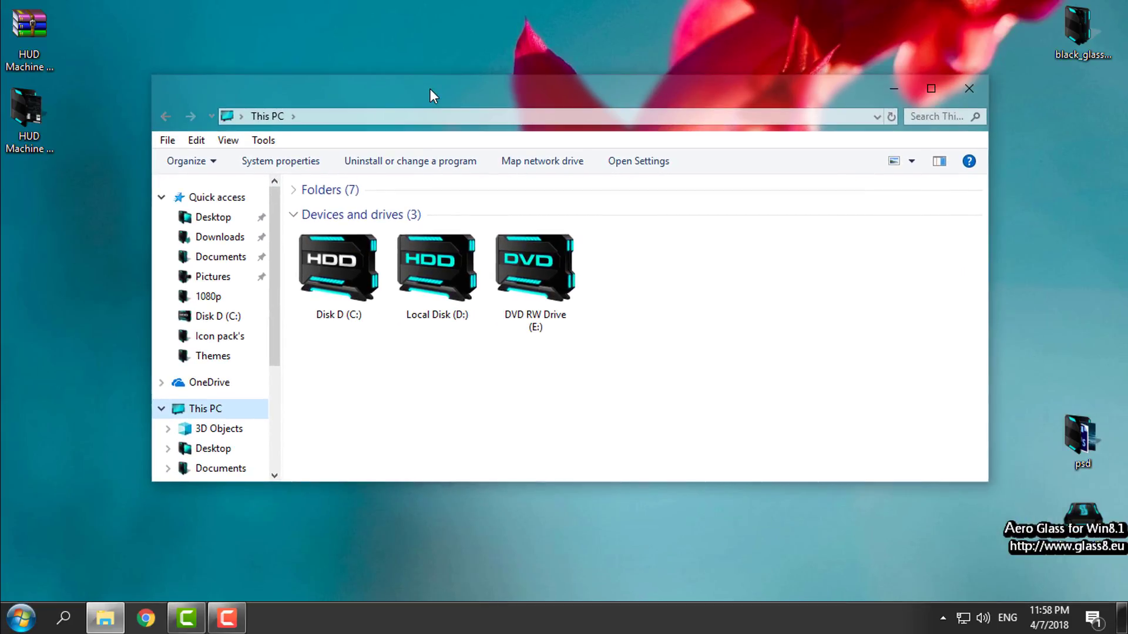
Switch the selection between Disk D (C:) and Local Disk (D:), ending on Local Disk (D:)
left_click(358, 273)
left_click(431, 284)
left_click(364, 300, "ctrl")
left_click(366, 299)
left_click(436, 277)
left_click(336, 284)
left_click(436, 277)
left_click(305, 300, "ctrl")
left_click(348, 284)
left_click(438, 278)
left_click(350, 287)
left_click(404, 287)
Maximize the This PC window, deselect Local Disk (D:), restore it and close it
left_click(931, 88)
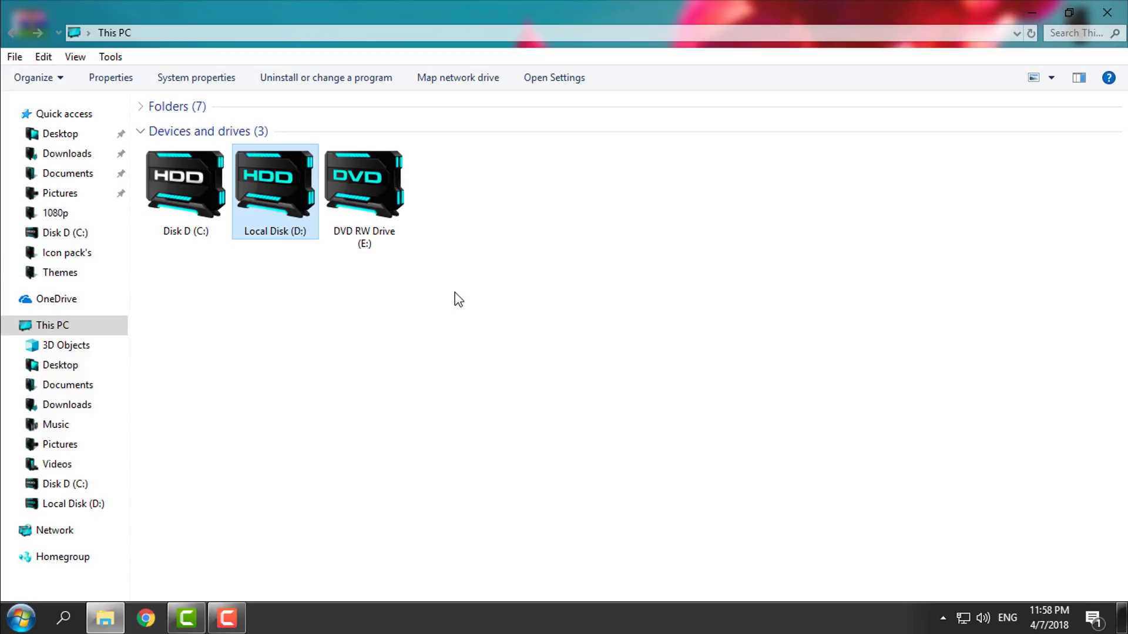
left_click(446, 324)
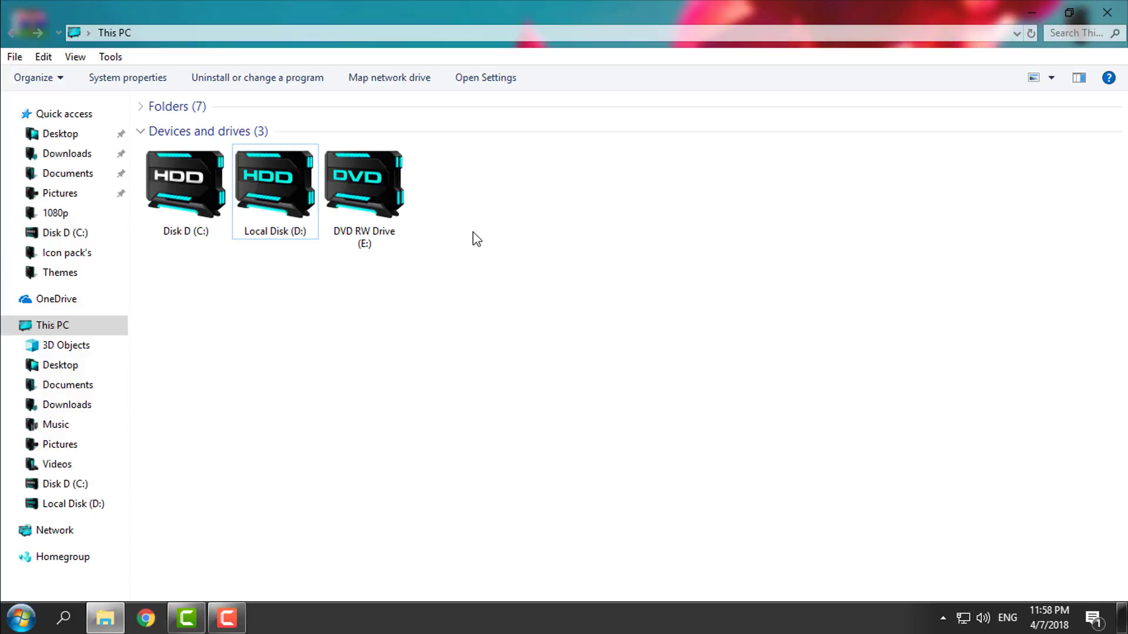
left_click_drag(465, 12, 484, 30)
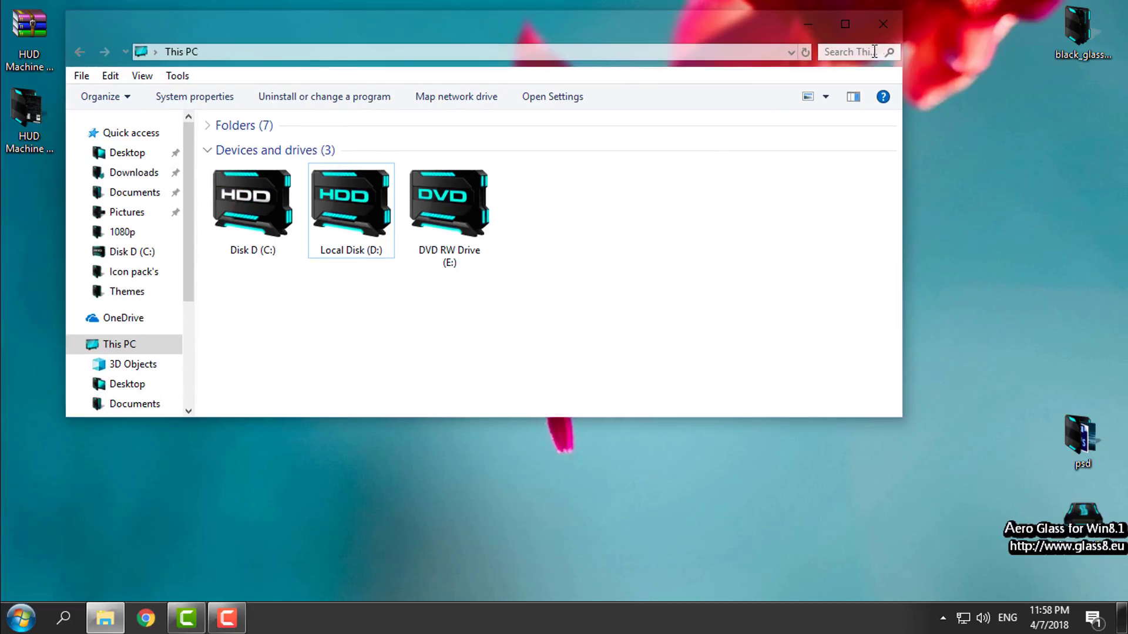
left_click(883, 24)
Extract the archive to 'HUD Machine Aqua for Windows 10 Creators Update\' and open that folder maximized
left_click(20, 43)
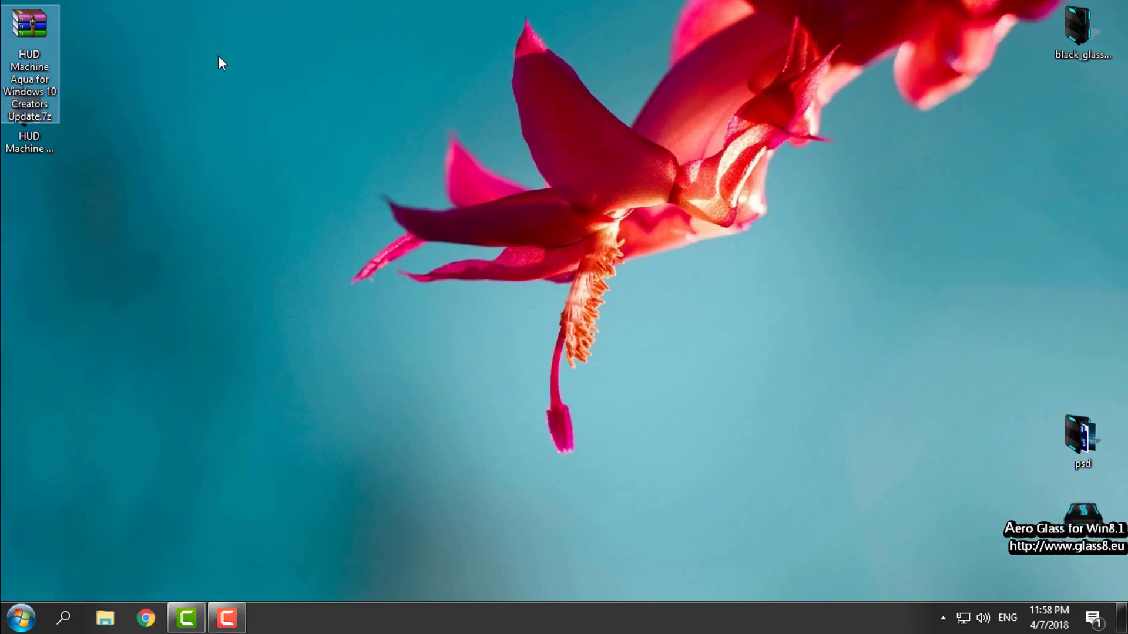
right_click(23, 39)
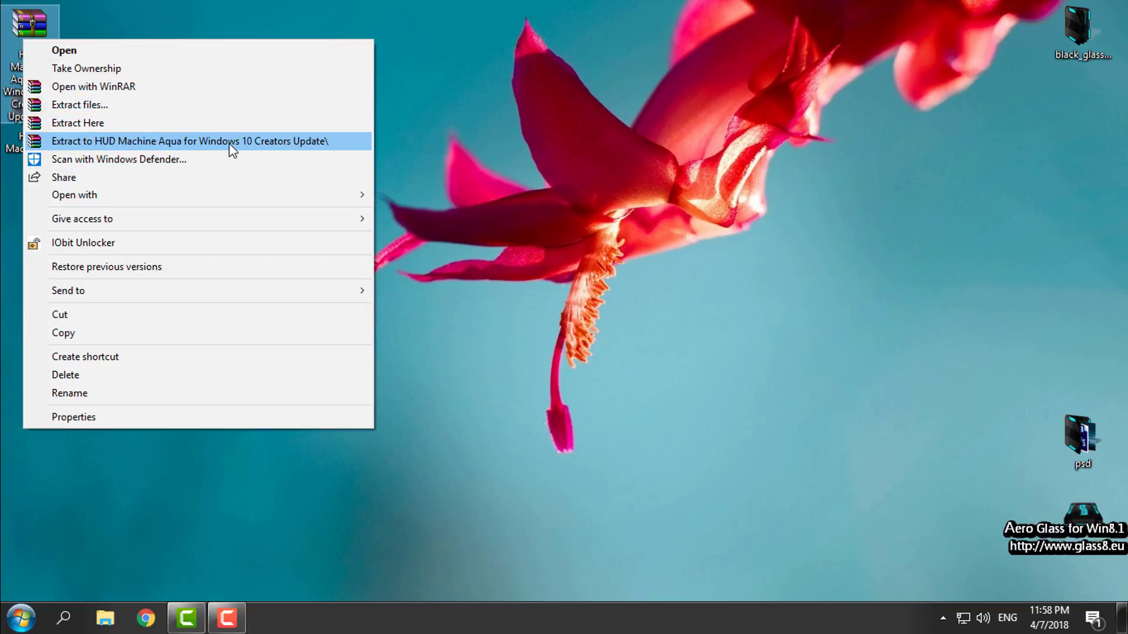
left_click(369, 141)
double_click(26, 115)
key("super+Up")
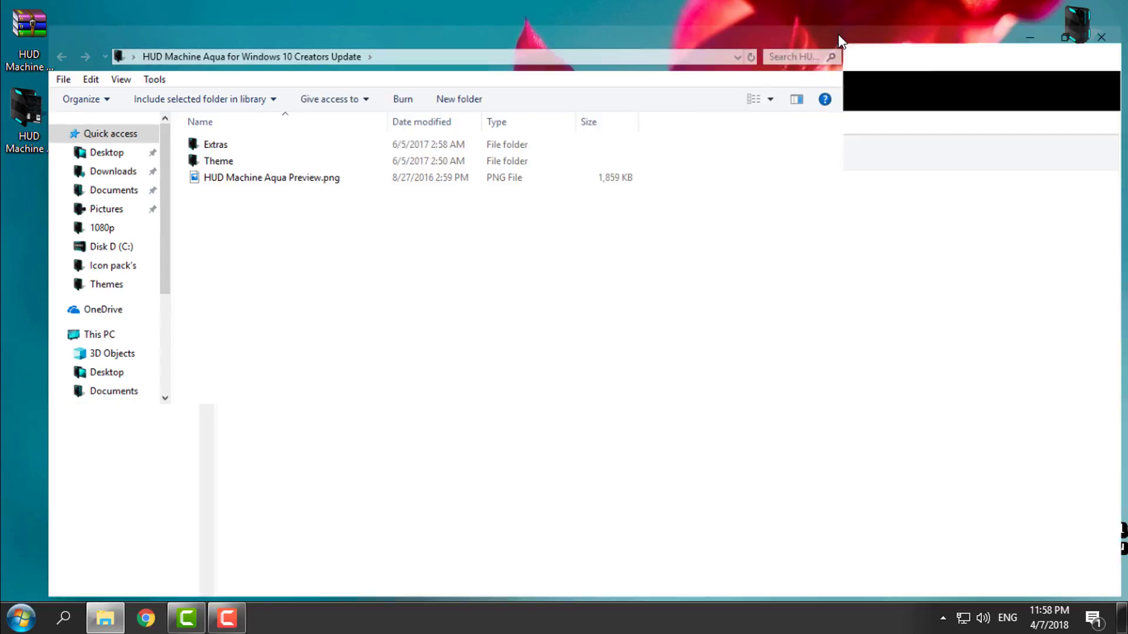
In the Extras folder, select the StartIsBack and OldNewExplorer download shortcuts, then several items
double_click(176, 126)
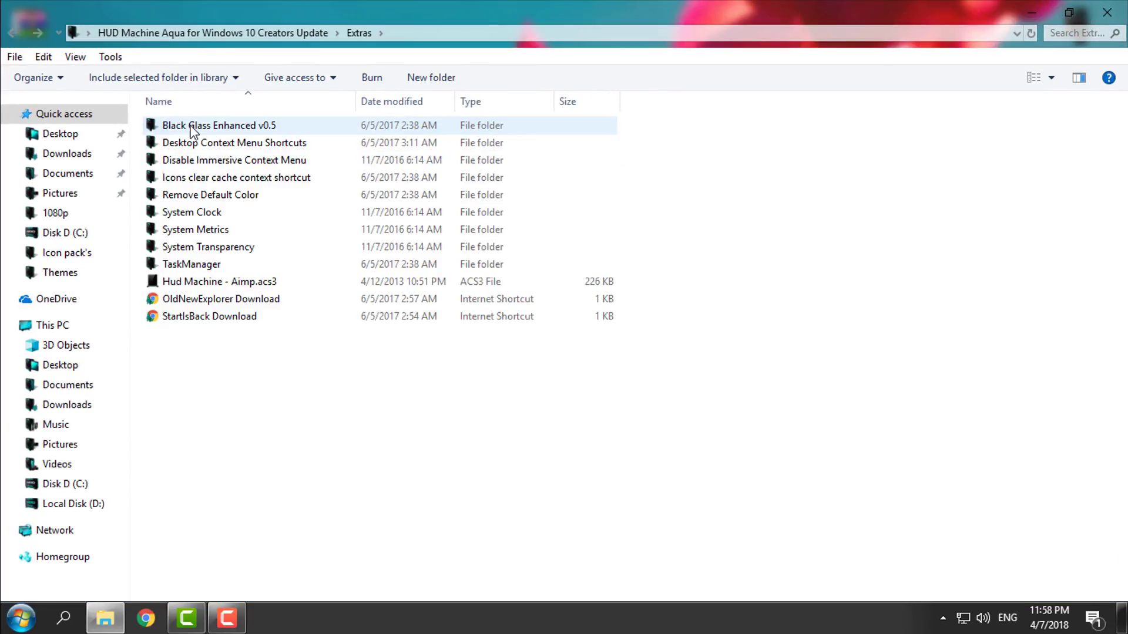
left_click_drag(209, 359, 244, 358)
left_click(219, 320)
left_click(301, 303)
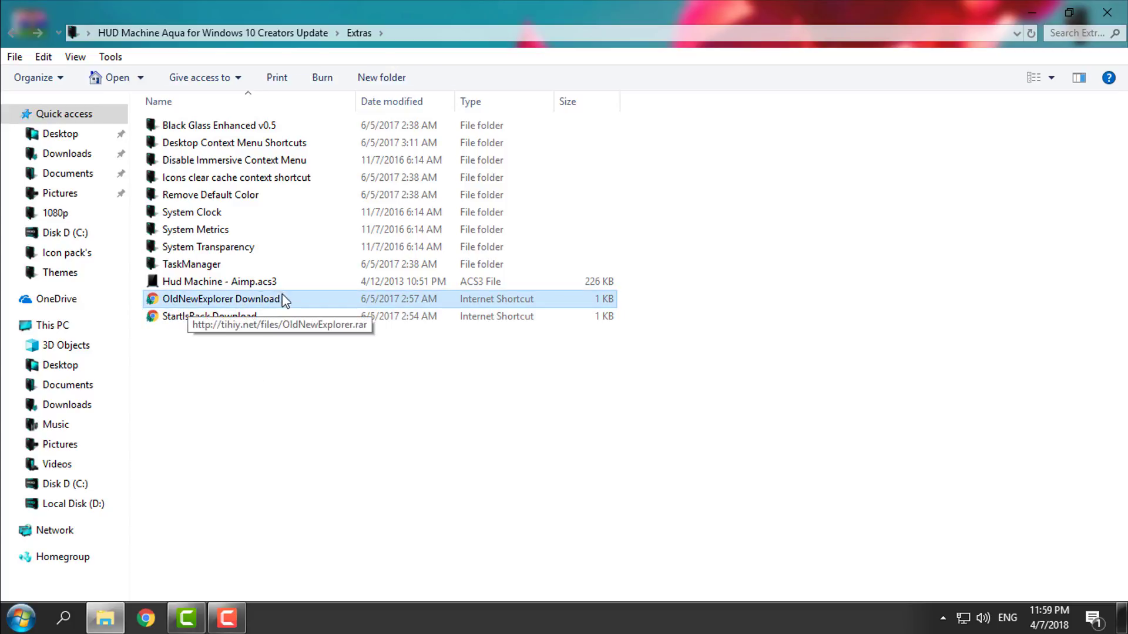
left_click(202, 322)
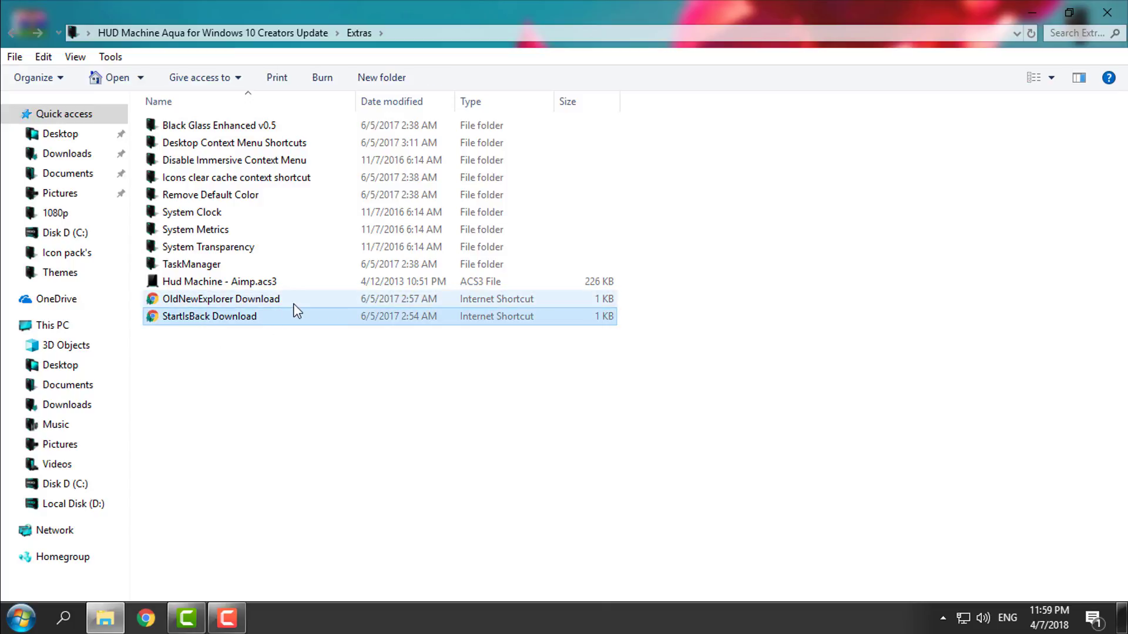
left_click(226, 351)
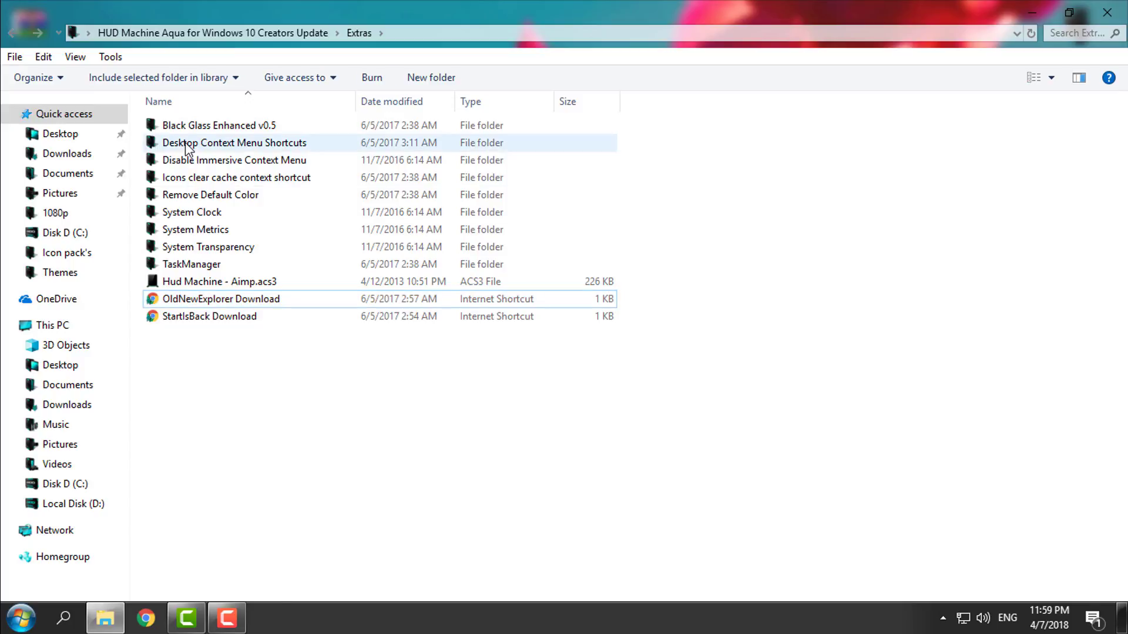
left_click_drag(184, 359, 311, 443)
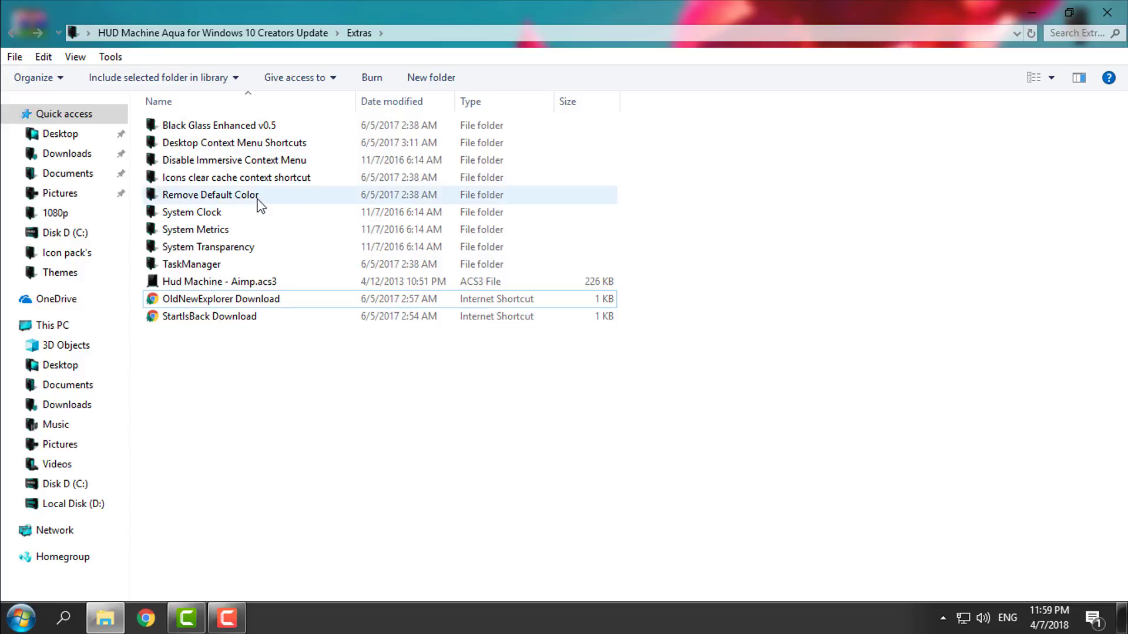
Merge Disable Immersive Context Menu.reg into the registry, then return to Extras
double_click(191, 162)
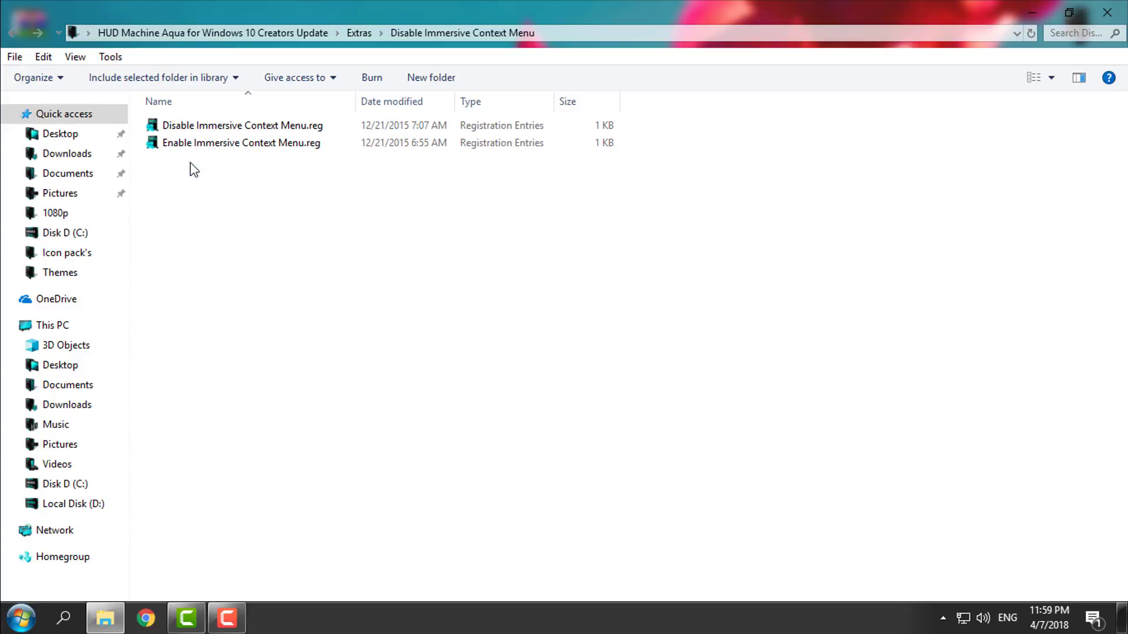
right_click(199, 124)
left_click(243, 136)
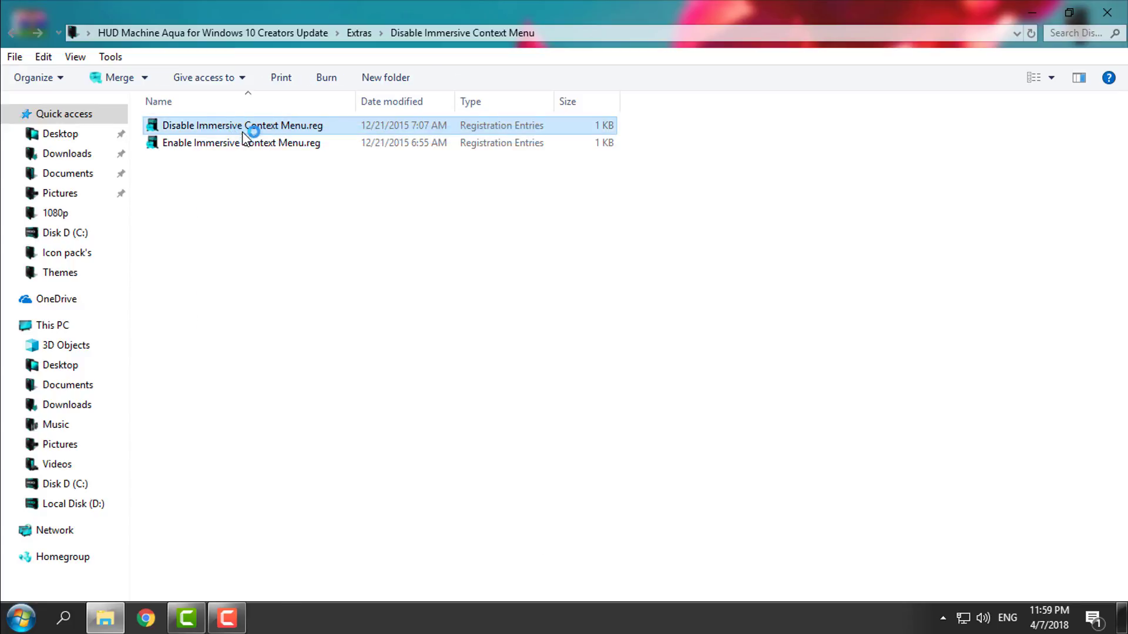
left_click(481, 431)
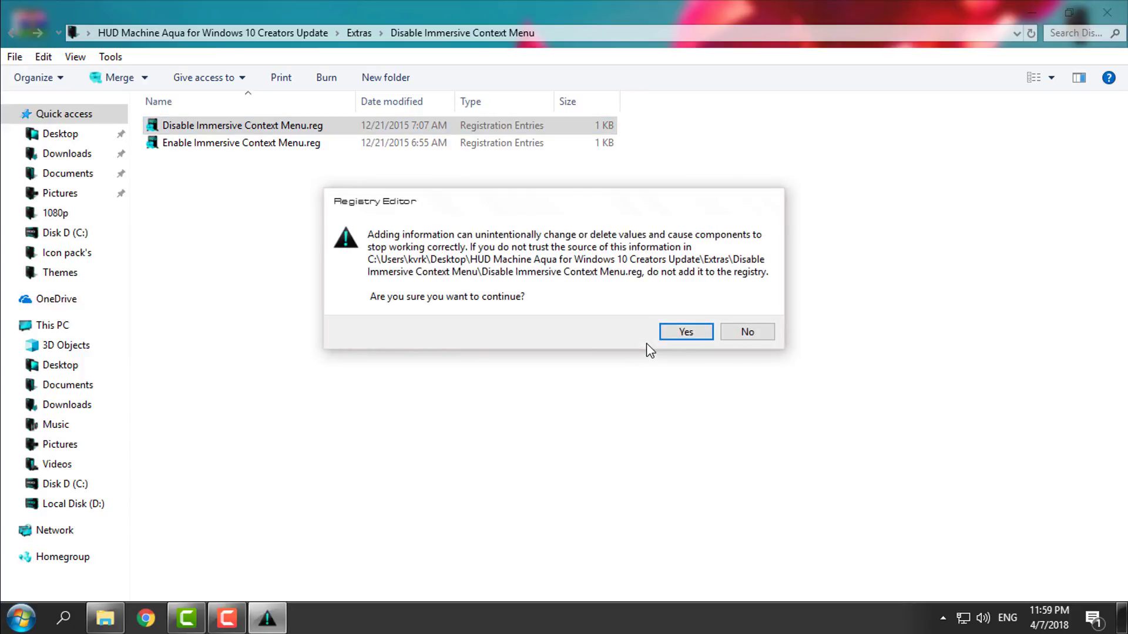
key("Return")
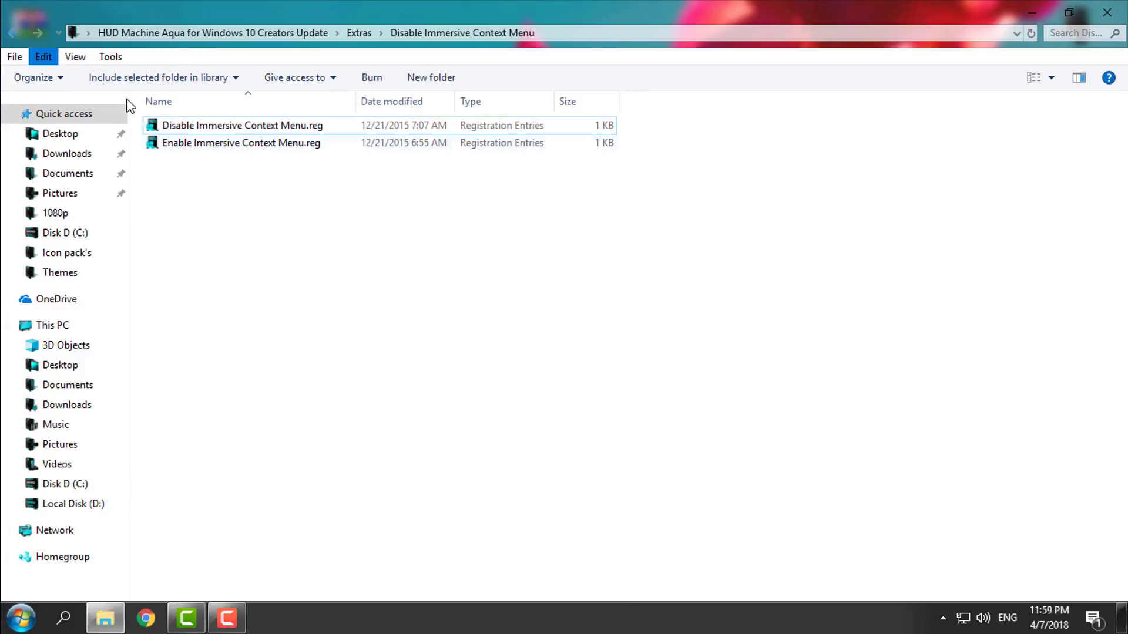
left_click(264, 125)
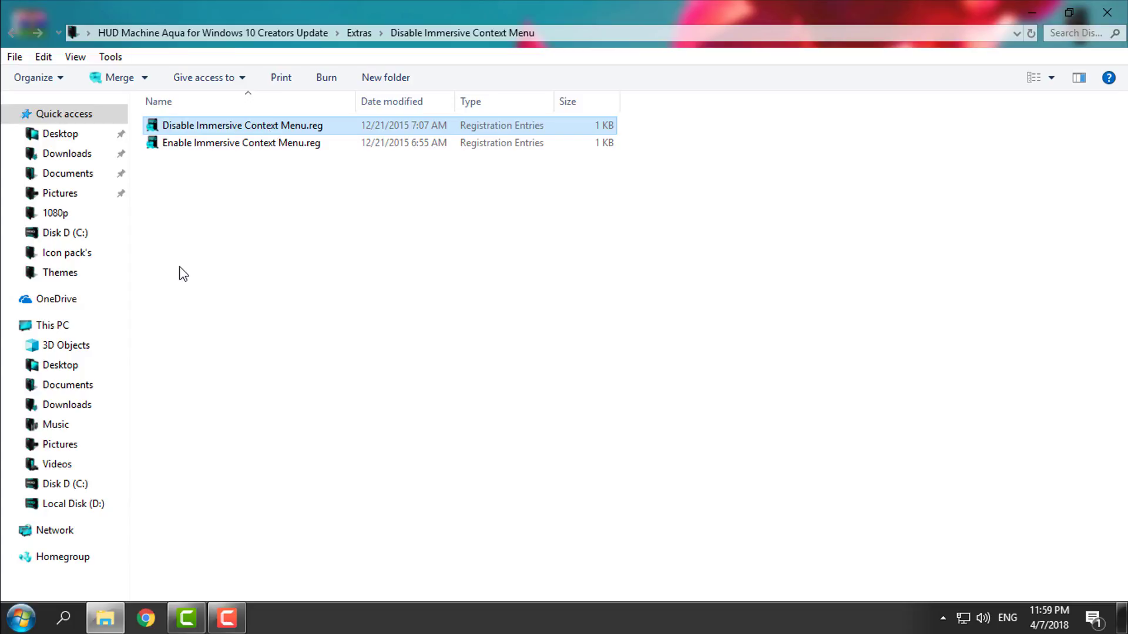
left_click(193, 239)
left_click(180, 126)
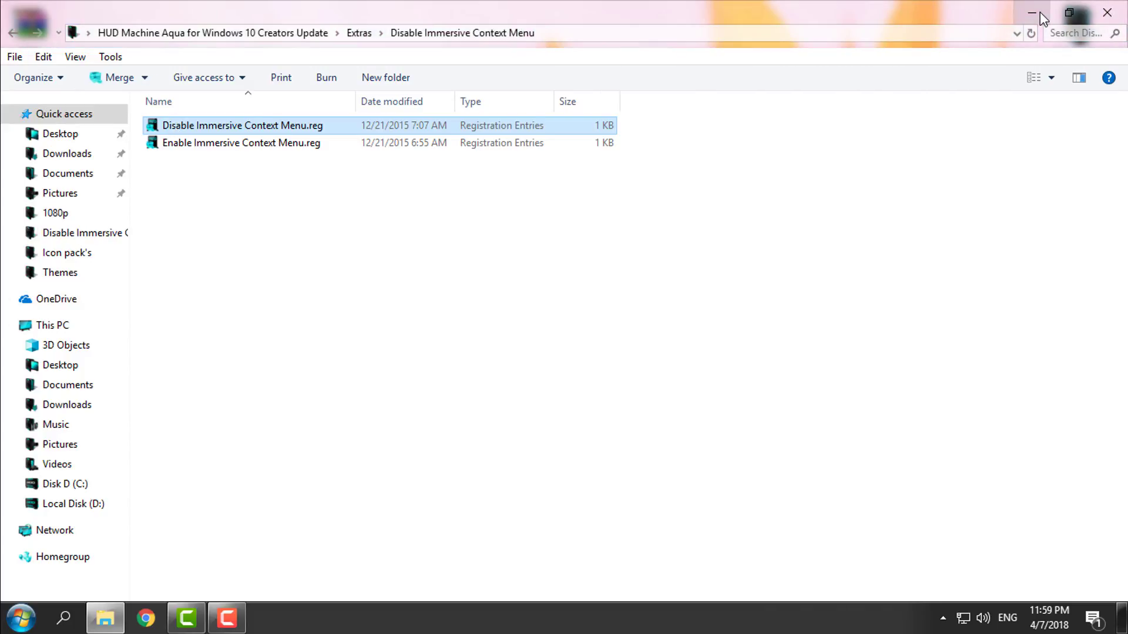
left_click(12, 30)
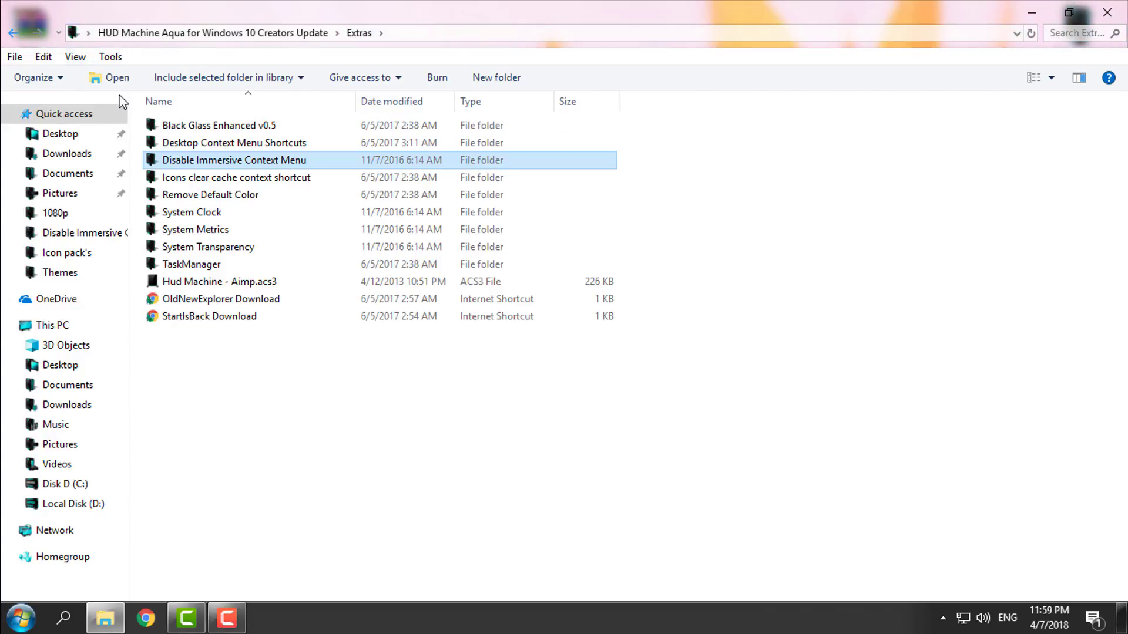
Merge HUD Machine System Metrics.reg from the System Metrics folder, then return to Extras
double_click(211, 229)
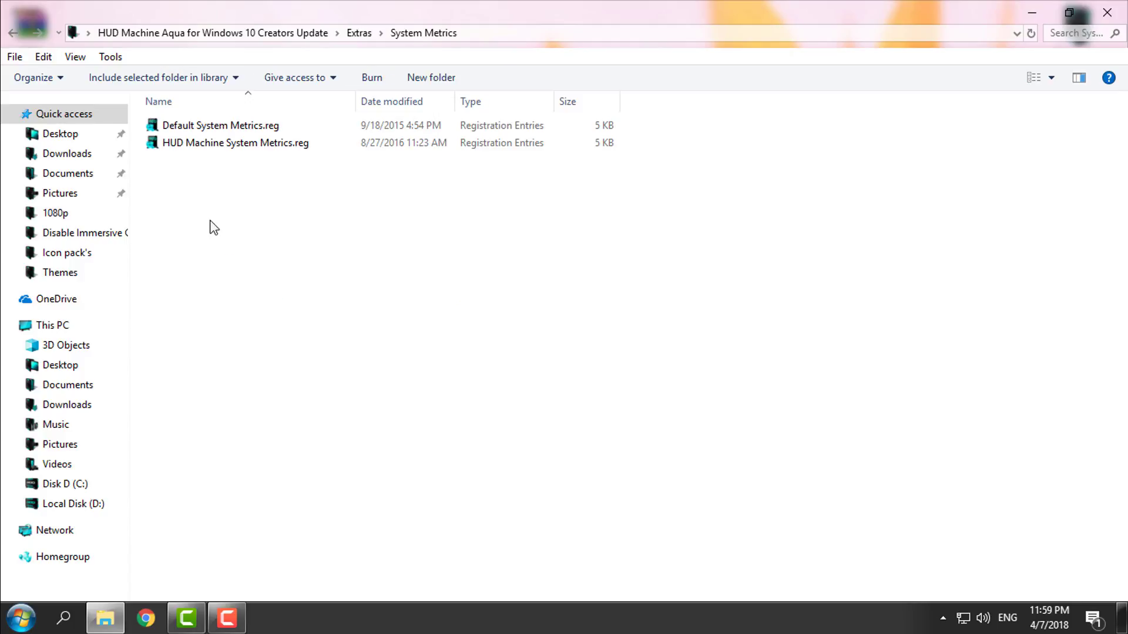
left_click(183, 153)
right_click(182, 153)
left_click(199, 156)
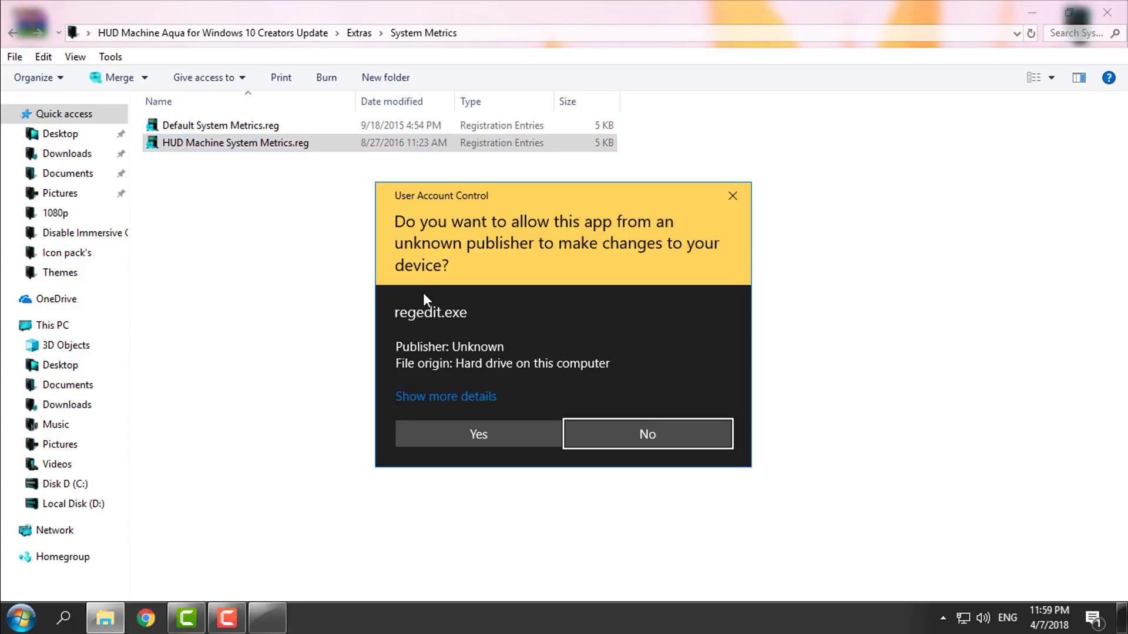
left_click(504, 433)
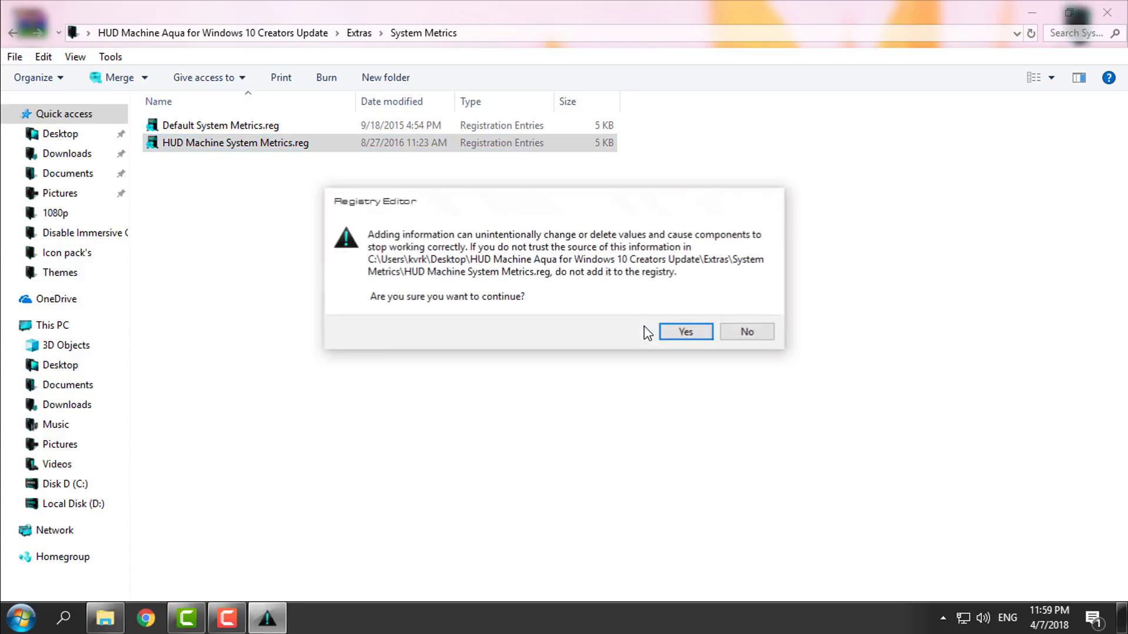
key("Return")
key("Return")
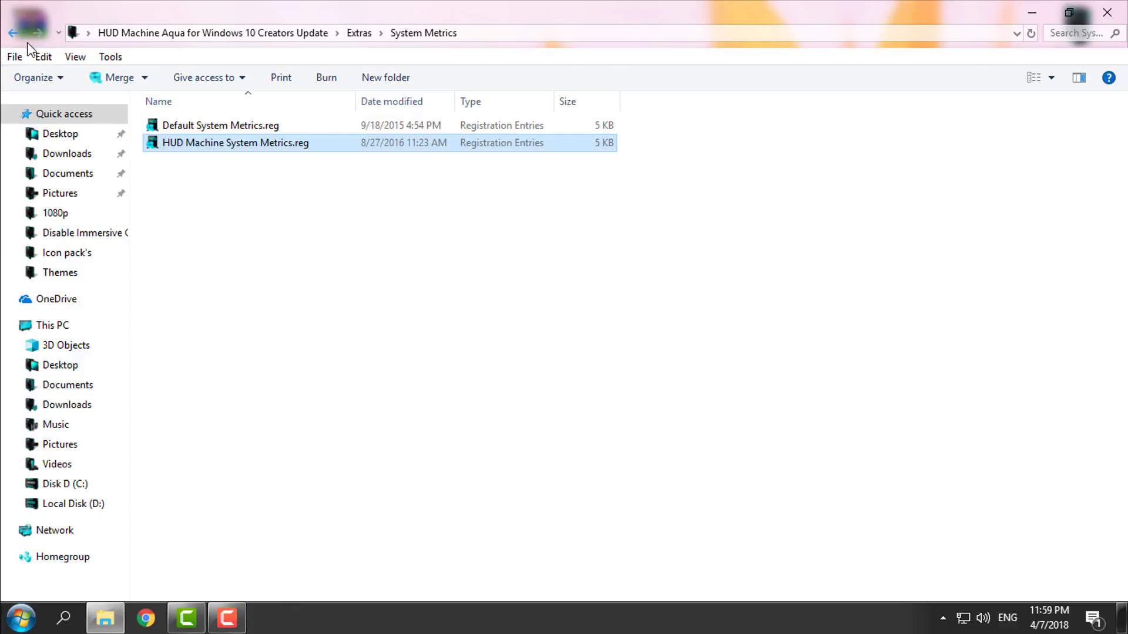
left_click(212, 130)
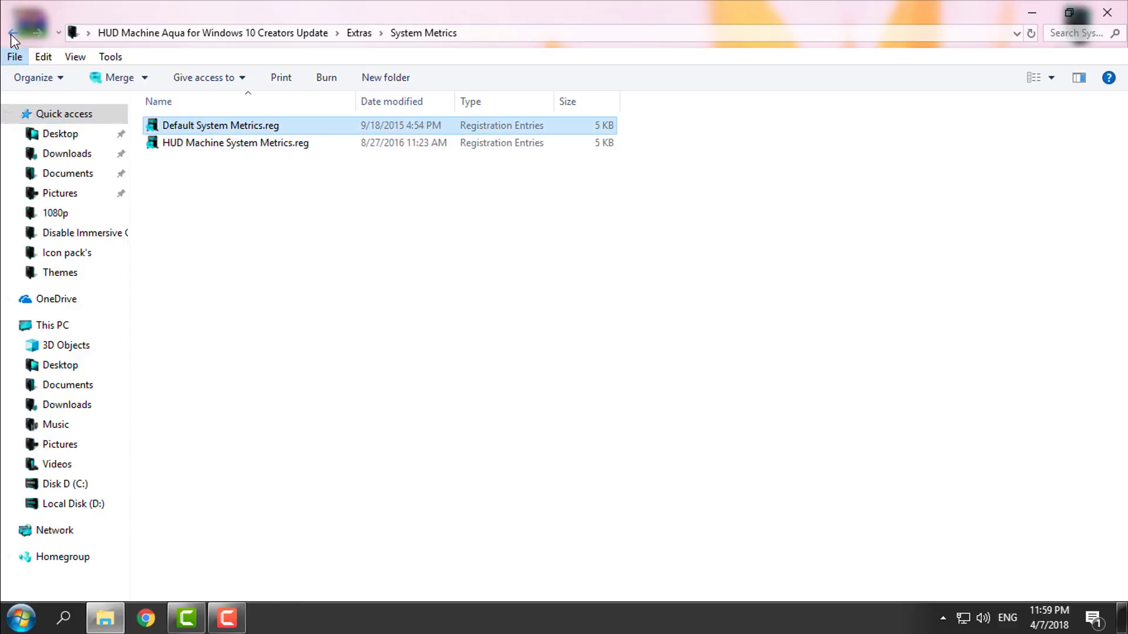
left_click(11, 34)
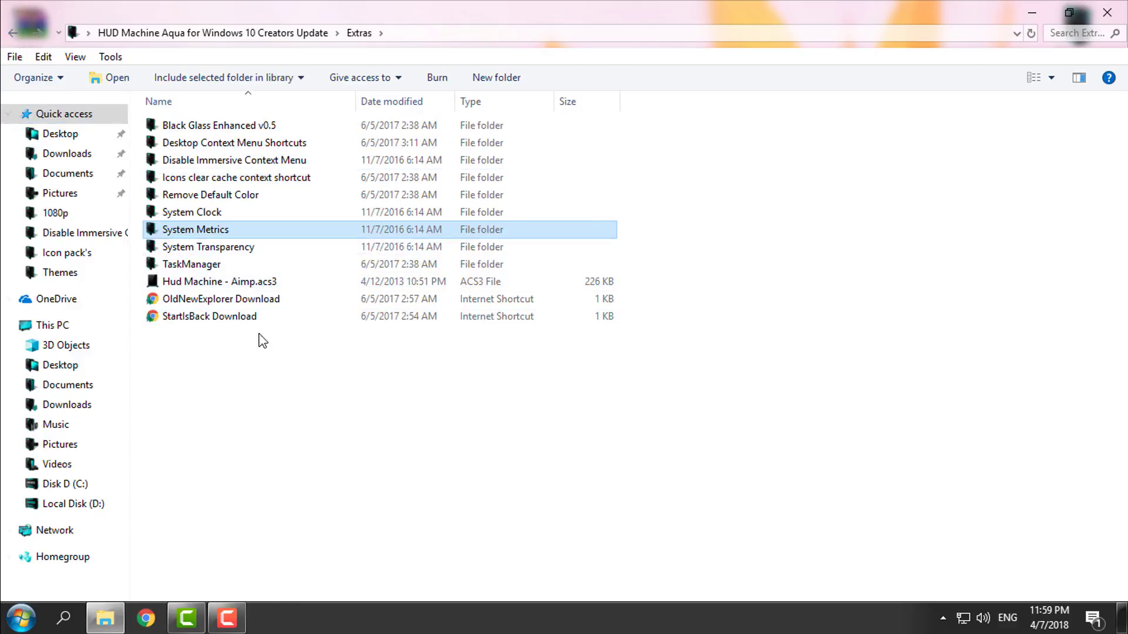
left_click_drag(242, 366, 411, 441)
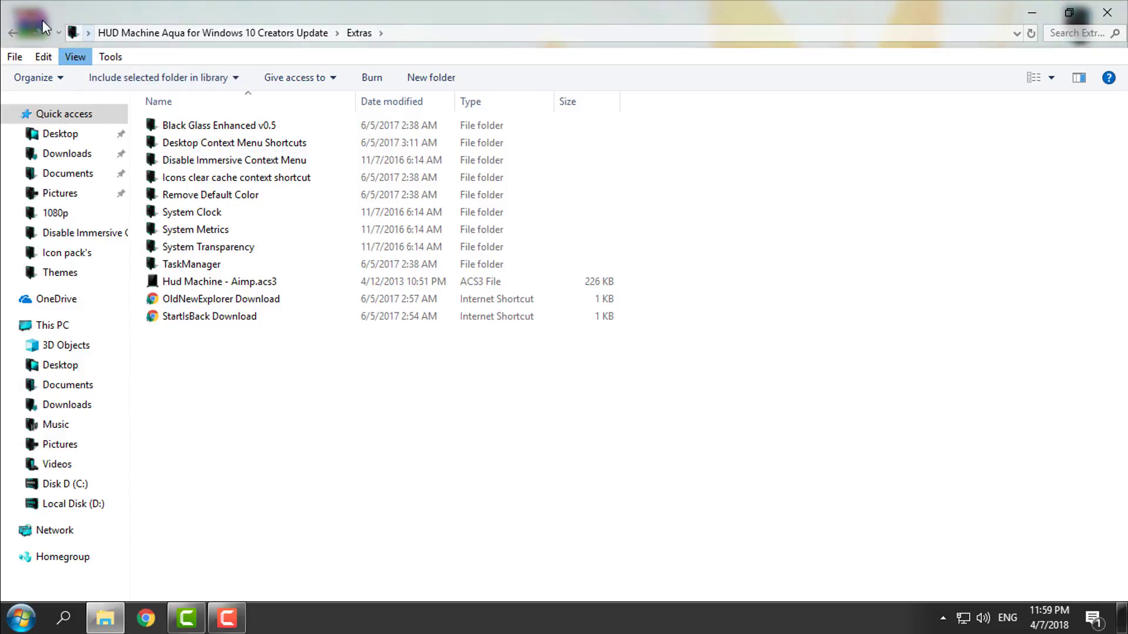
Copy all files and folders in the package's Theme folder
left_click(11, 30)
double_click(202, 145)
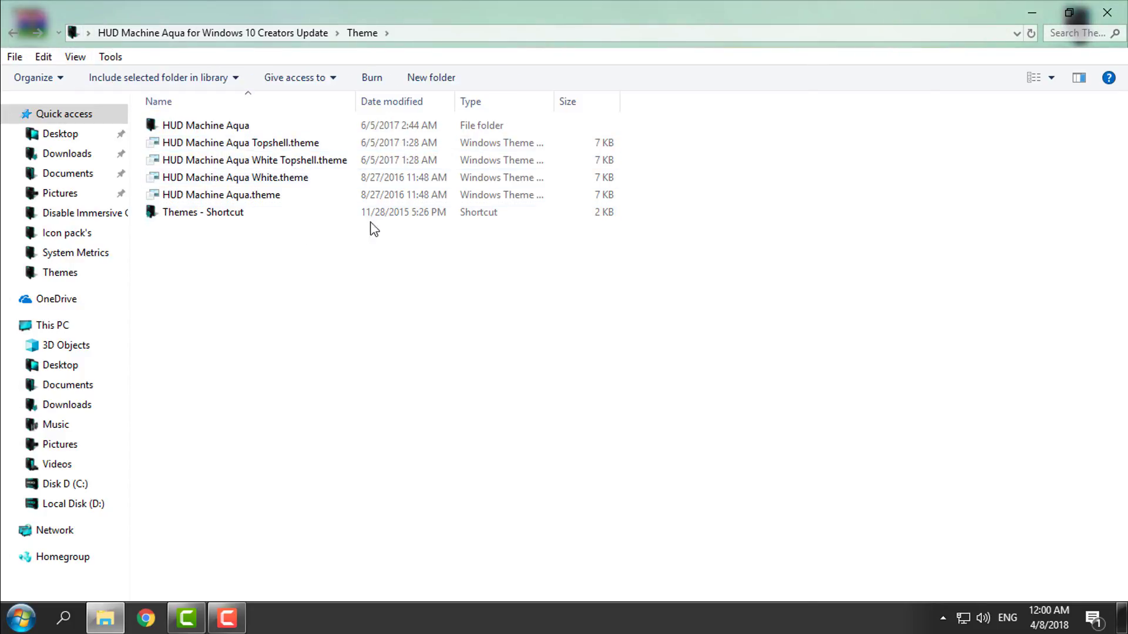
left_click_drag(673, 202, 163, 125)
right_click(163, 124)
left_click(211, 421)
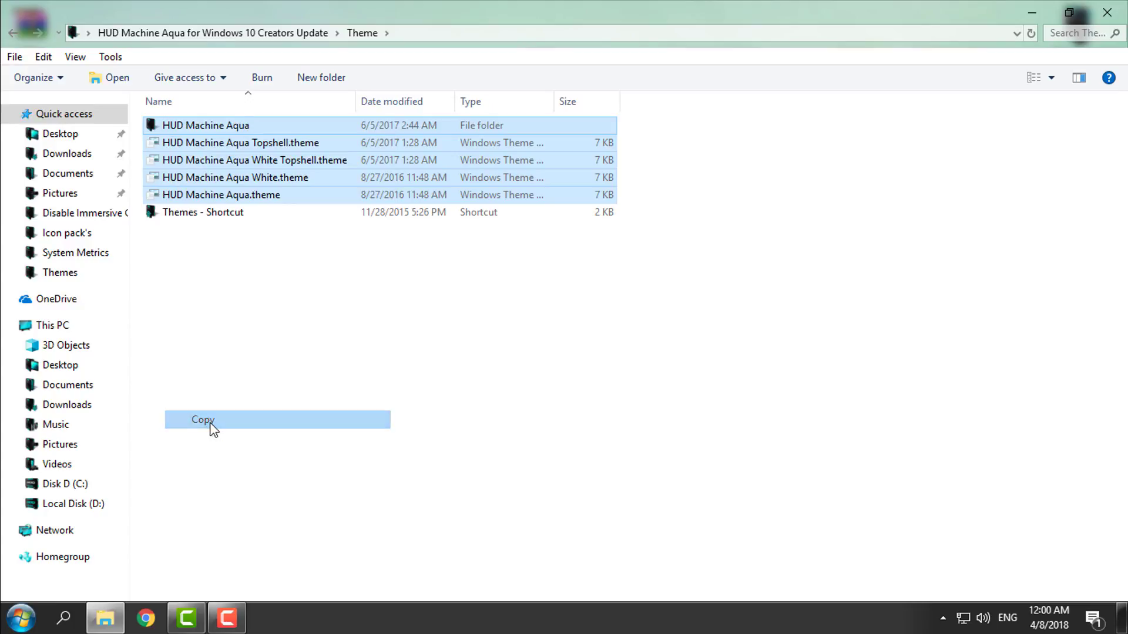
Navigate to C:\Windows\Resources\Themes and bring up the paste menu in its empty space
double_click(224, 214)
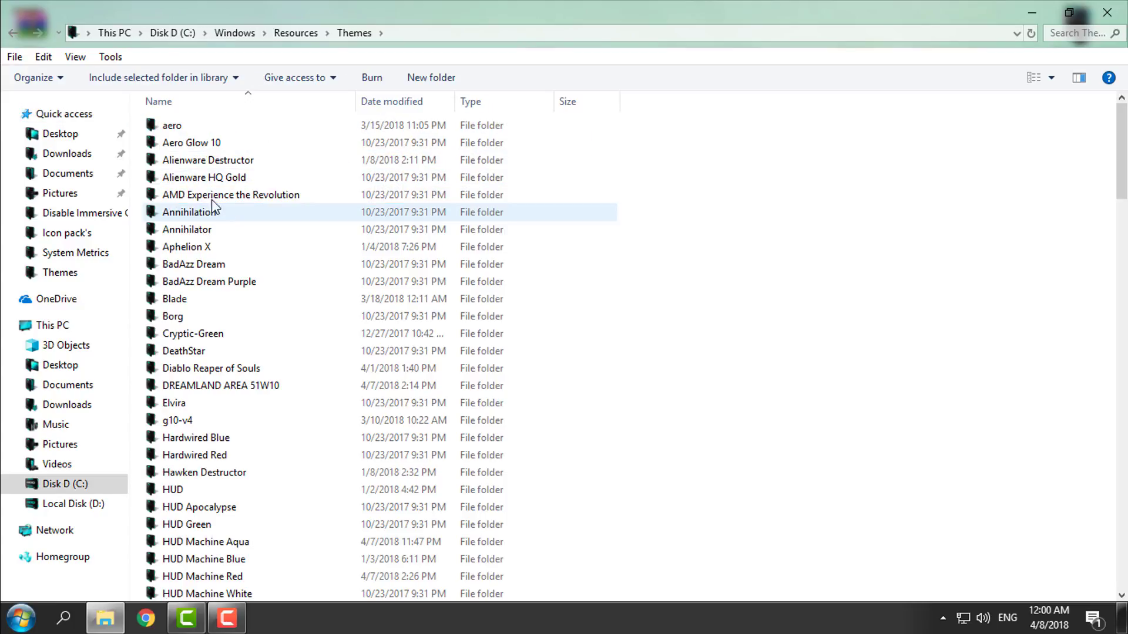
left_click(425, 33)
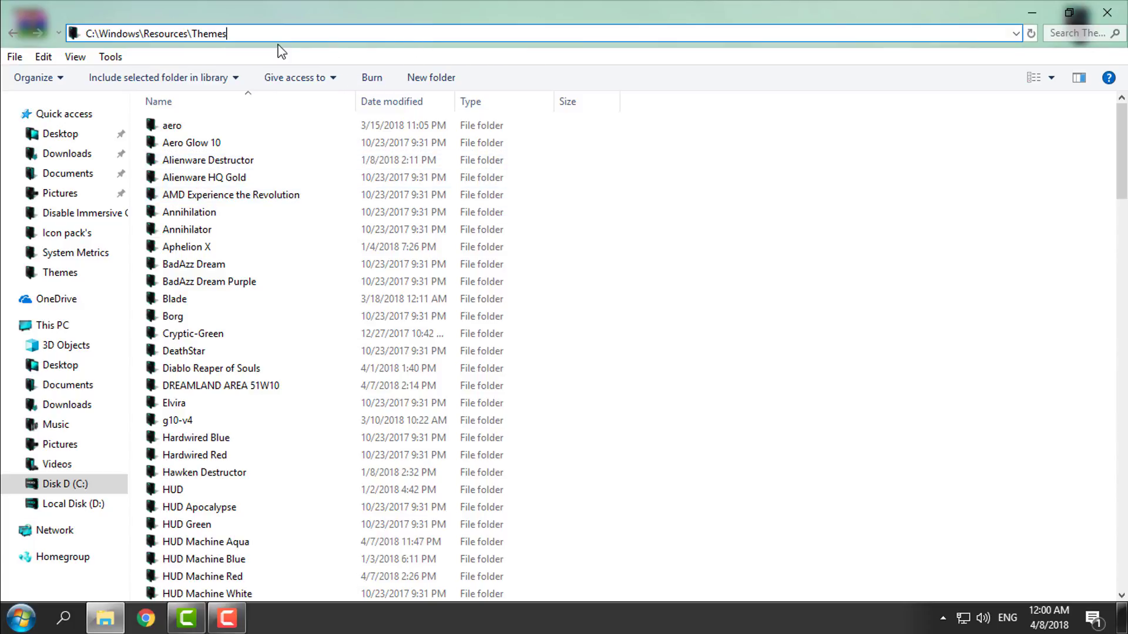
left_click_drag(232, 33, 317, 35)
left_click(90, 322)
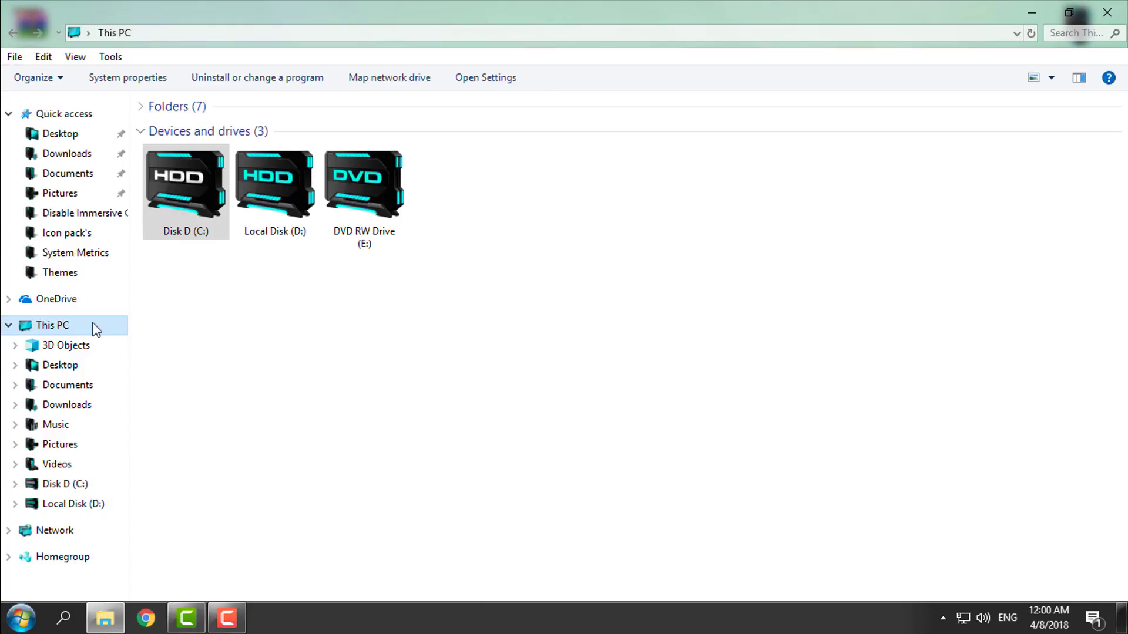
double_click(206, 216)
left_click(572, 245)
double_click(572, 244)
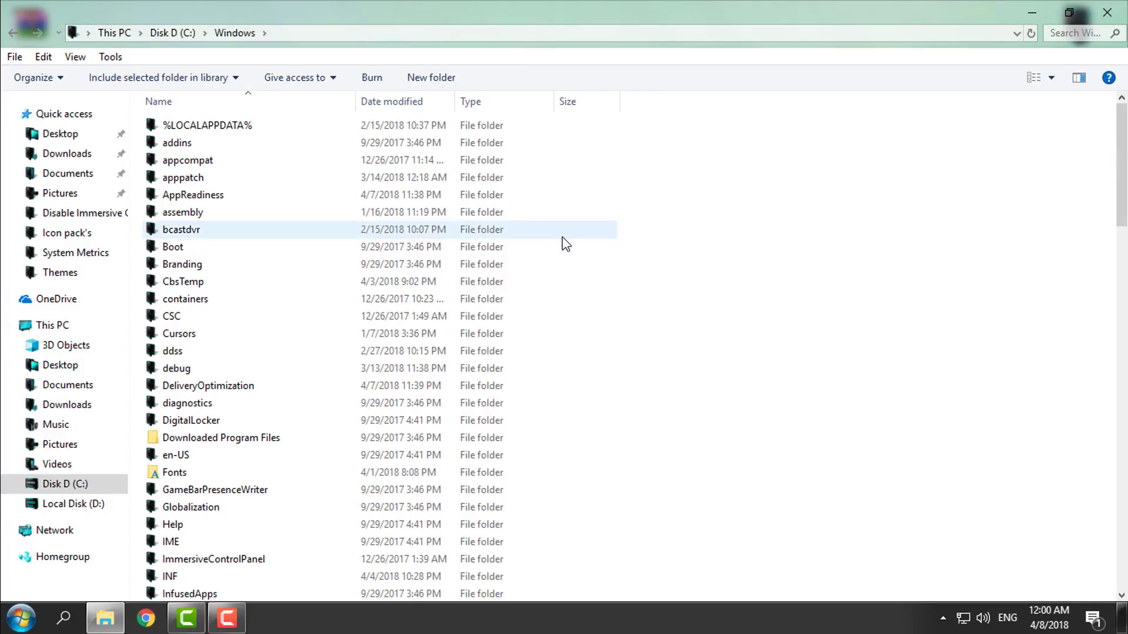
scroll(335, 143, "down", 15)
left_click(270, 155)
double_click(207, 177)
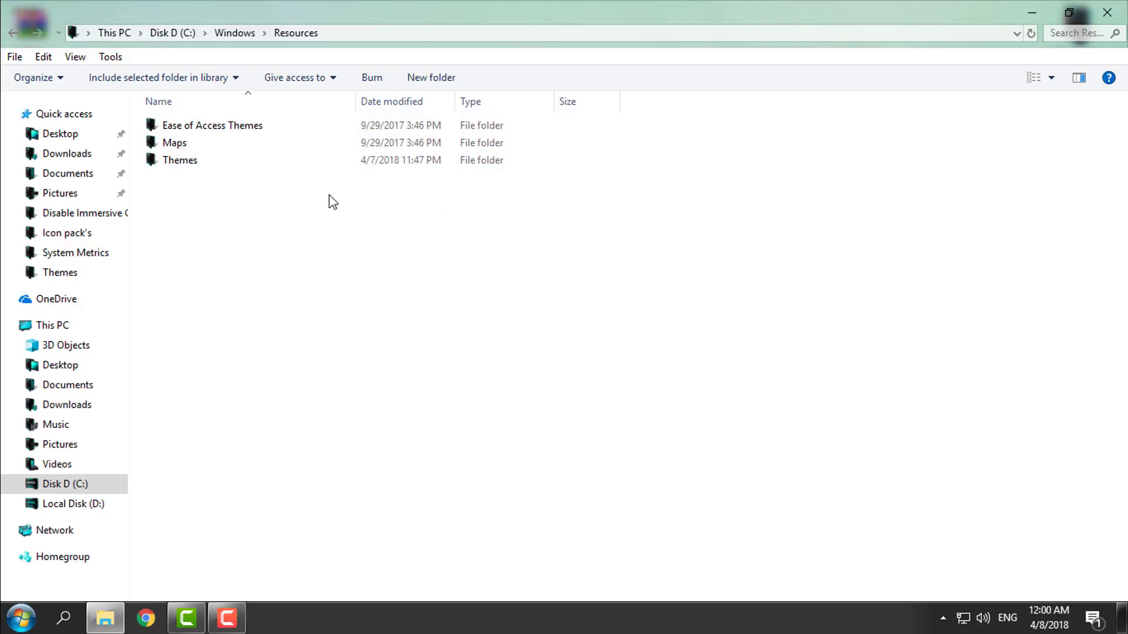
double_click(201, 163)
right_click(749, 213)
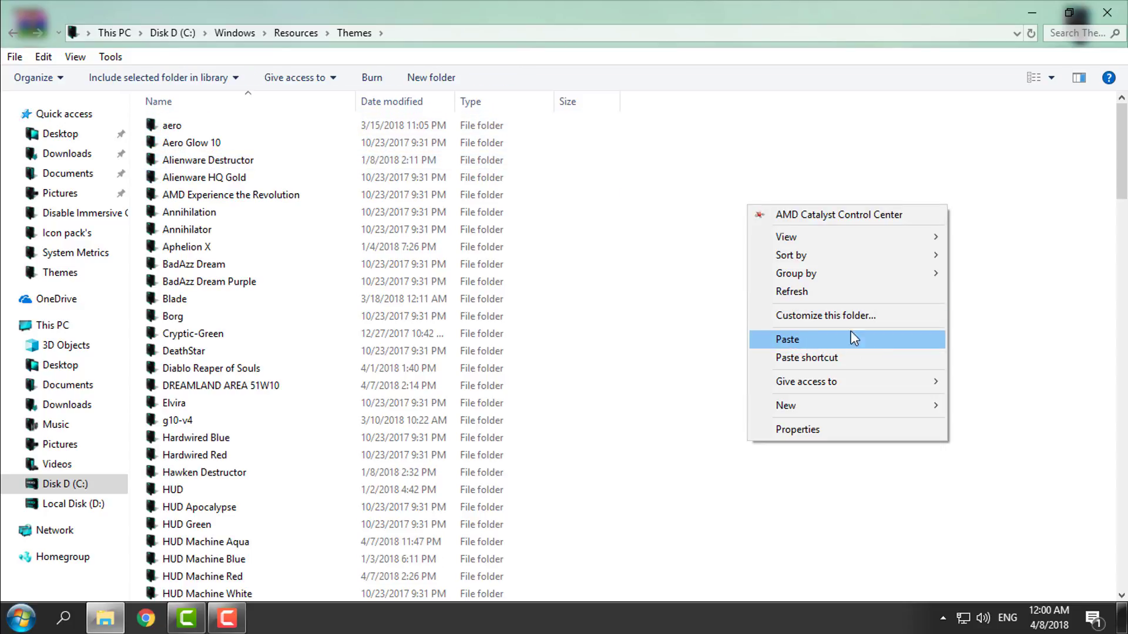
Close Explorer and go to the Themes page of Personalization settings from the desktop
left_click(1106, 13)
right_click(345, 214)
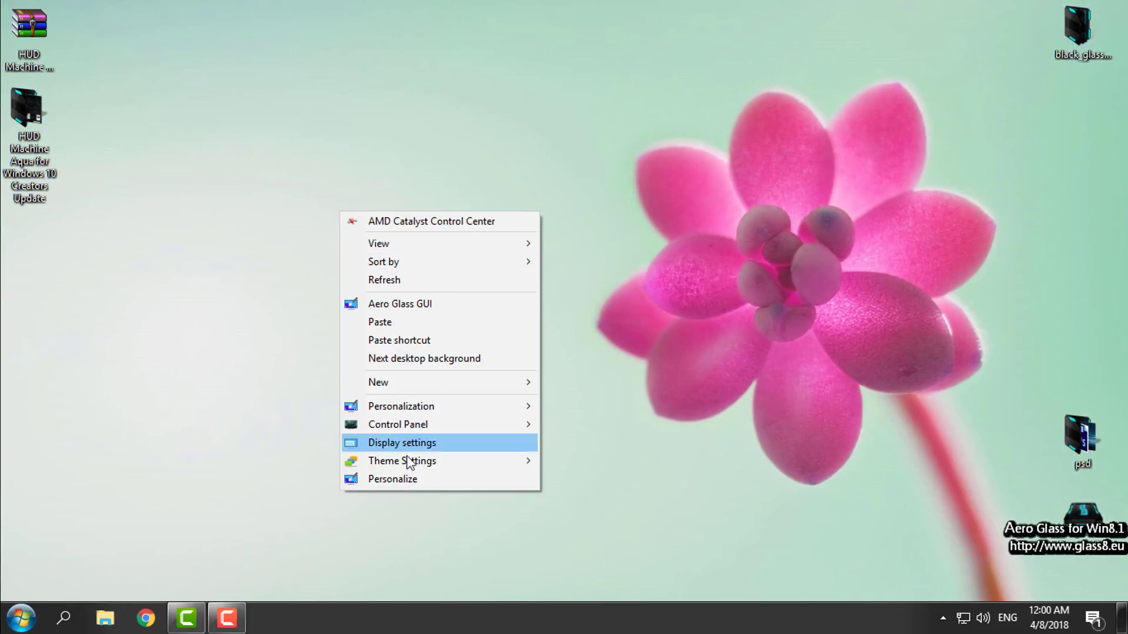
left_click(404, 476)
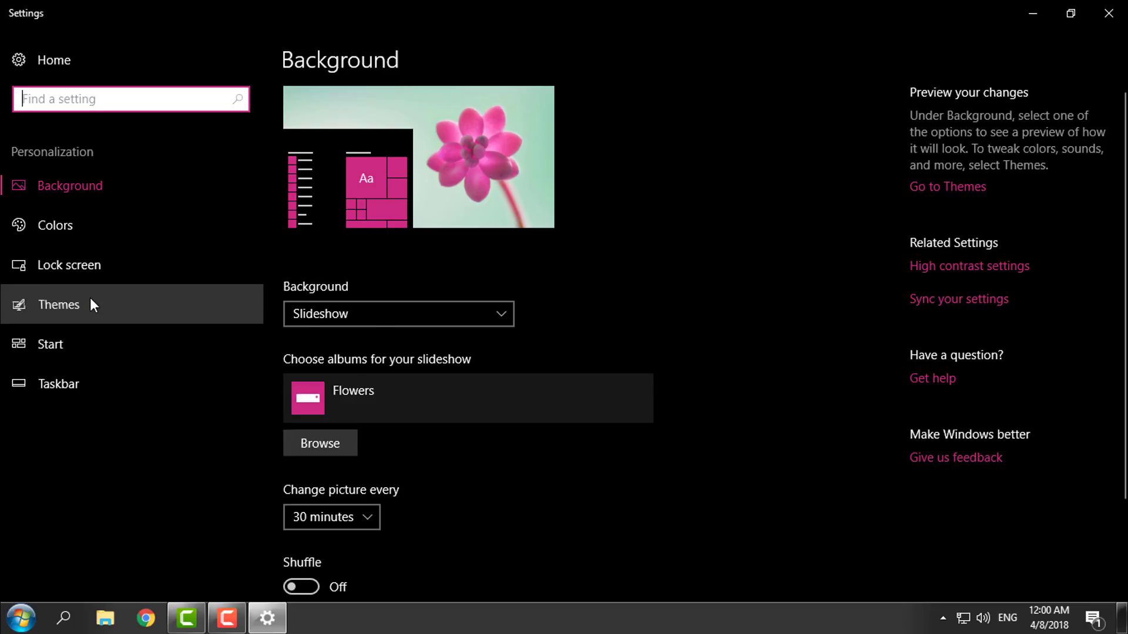
left_click(91, 301)
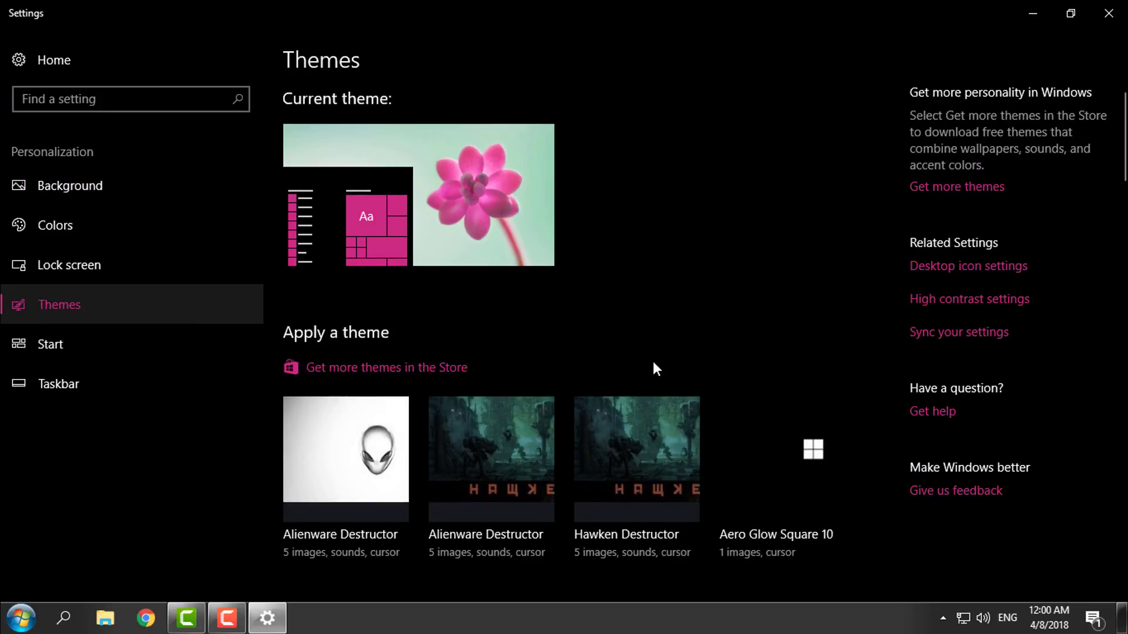
Find and apply the HUD Machine Aqua theme tile
scroll(654, 363, "down", 20)
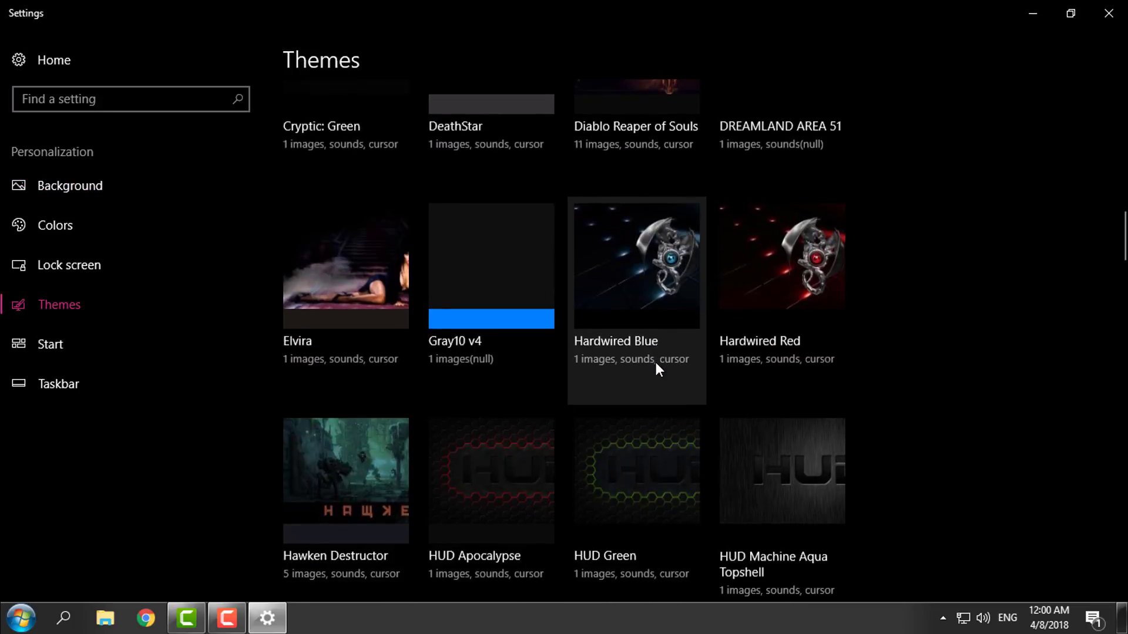
scroll(655, 361, "down", 6)
scroll(754, 359, "up", 3)
scroll(828, 363, "down", 1)
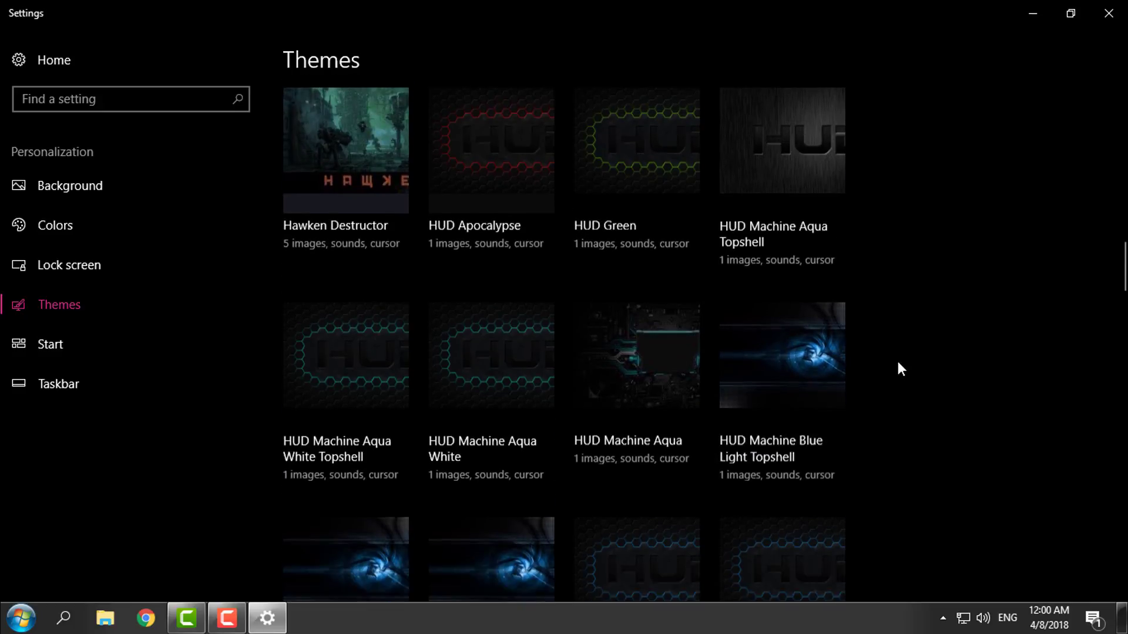
scroll(897, 361, "down", 2)
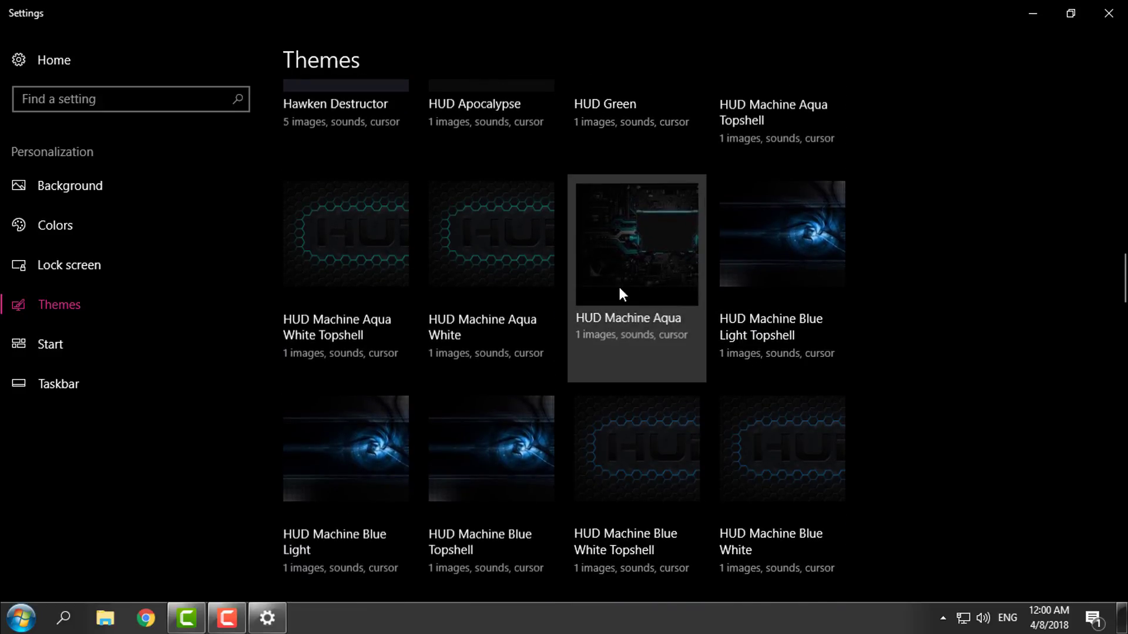
left_click(625, 283)
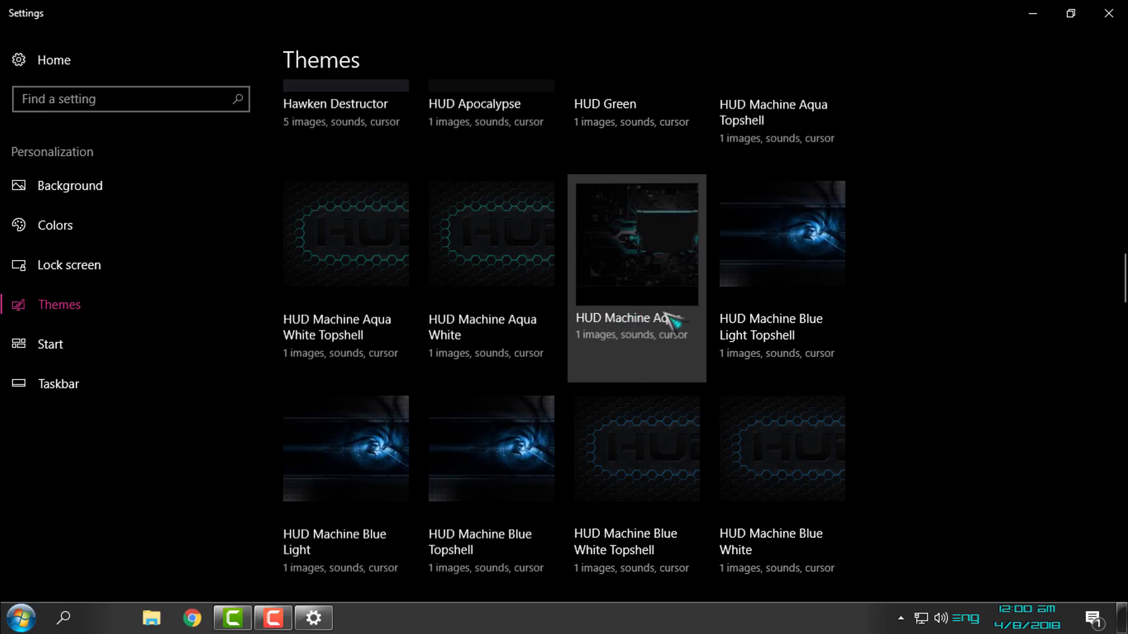
scroll(659, 327, "down", 6)
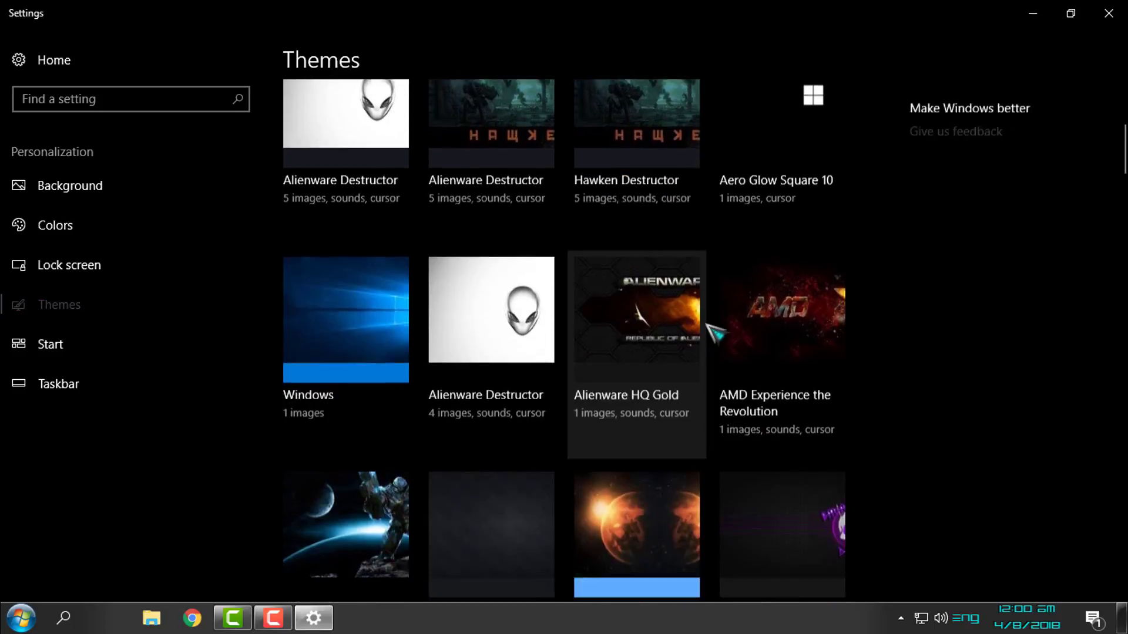
scroll(714, 332, "down", 15)
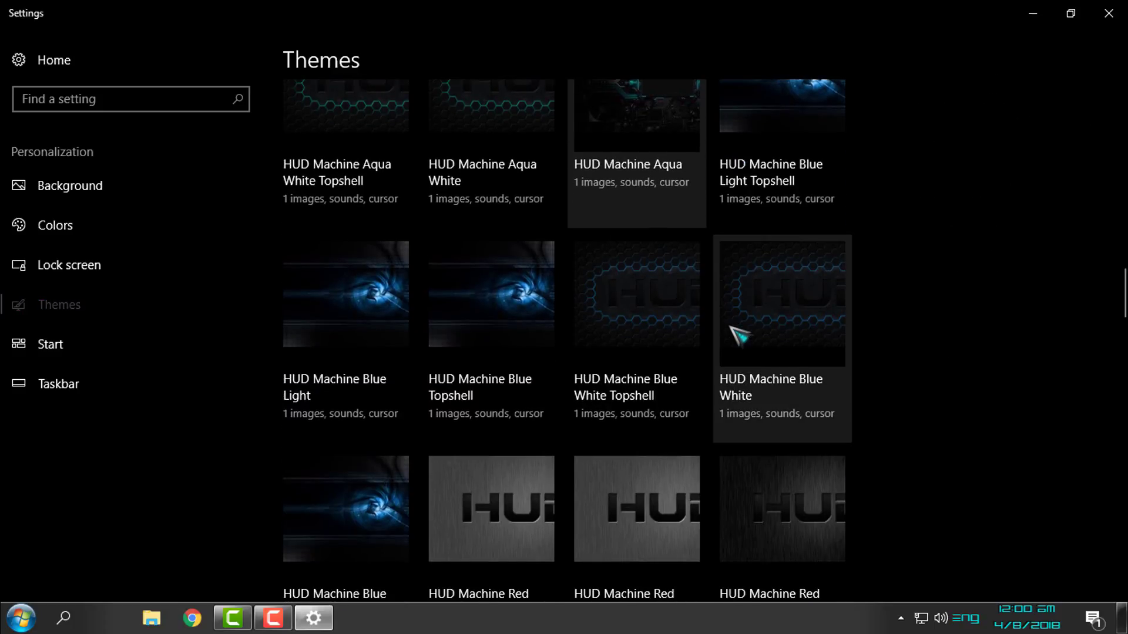
scroll(731, 330, "up", 5)
Show the desktop and refresh it from the themed context menu
key("super+d")
right_click(414, 119)
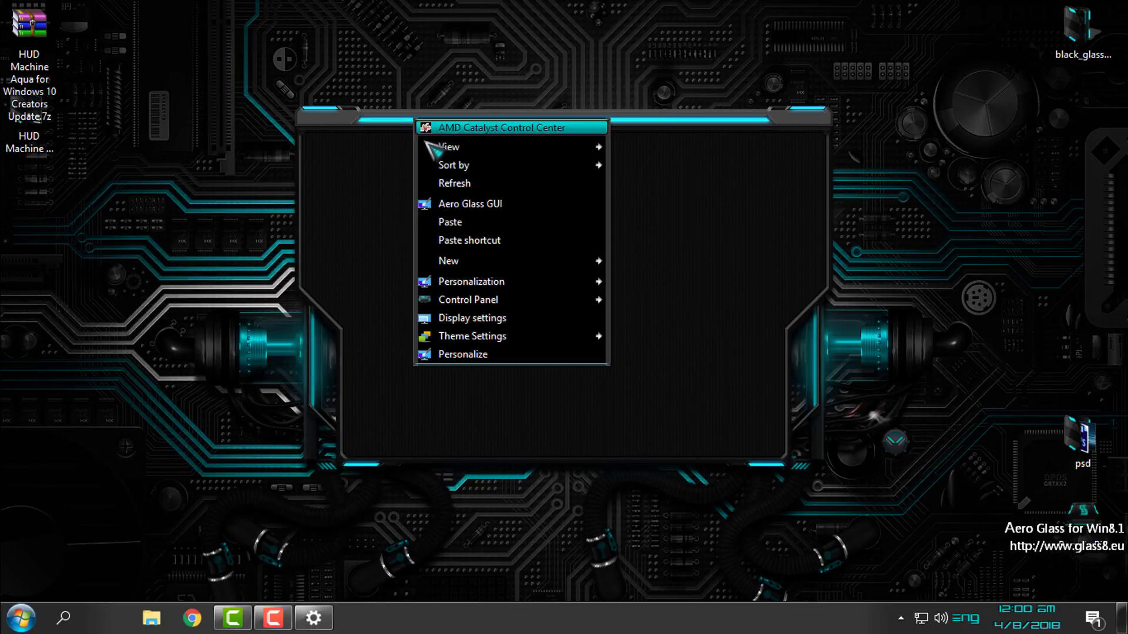
left_click(464, 183)
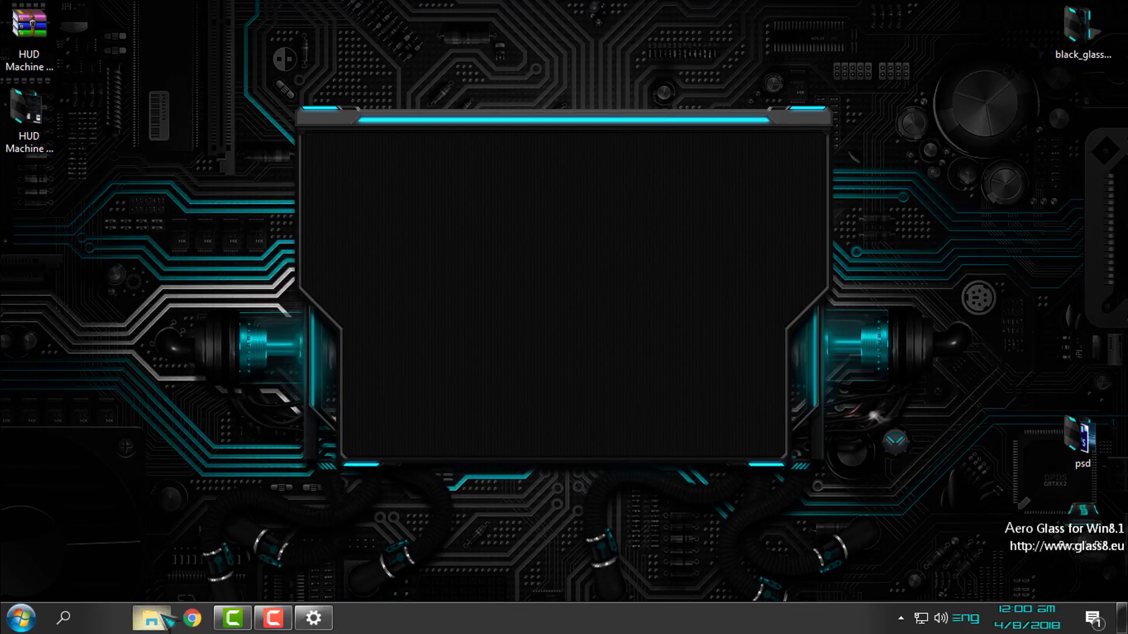
View the black-glass This PC window, restore, resize and move it, close it, then show Start
left_click(166, 621)
left_click(53, 318)
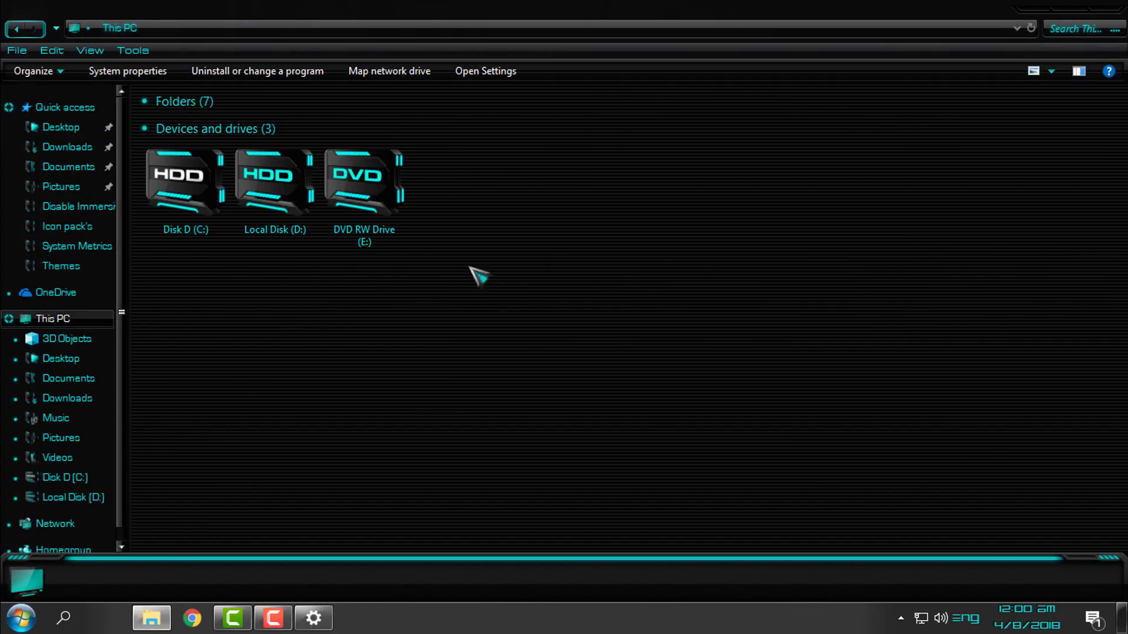
left_click_drag(472, 13, 567, 76)
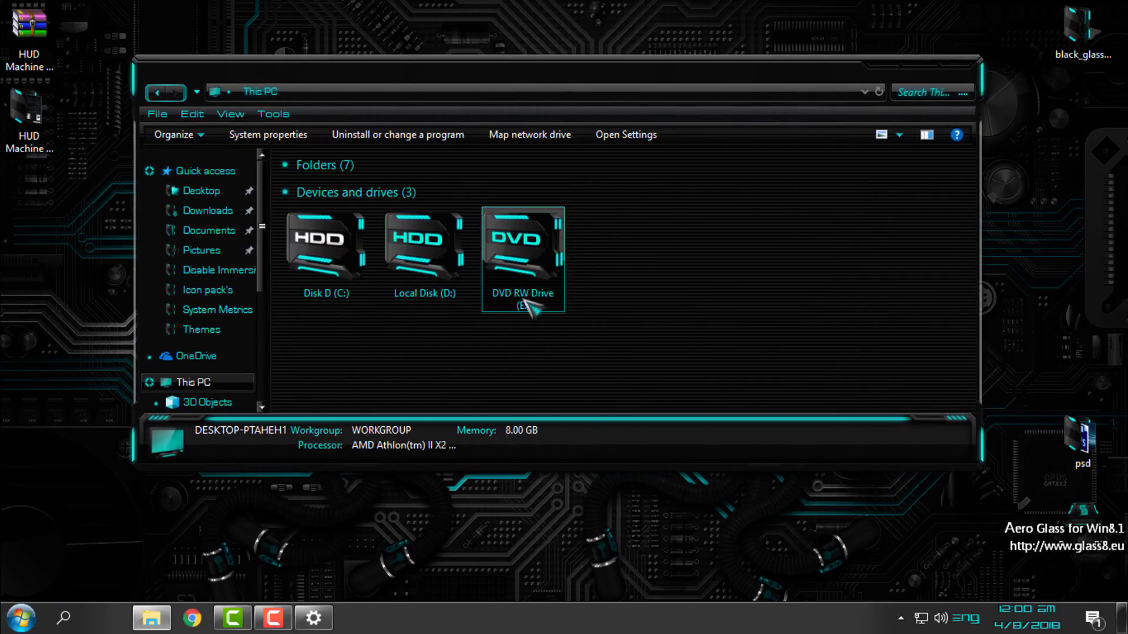
left_click_drag(126, 56, 141, 79)
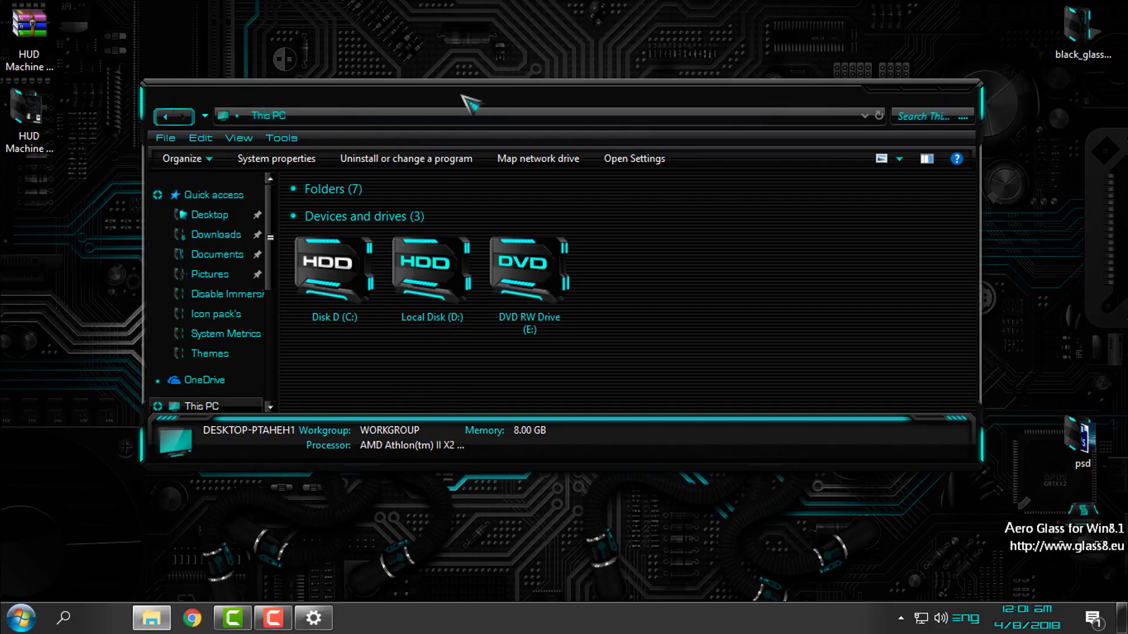
left_click_drag(462, 95, 474, 69)
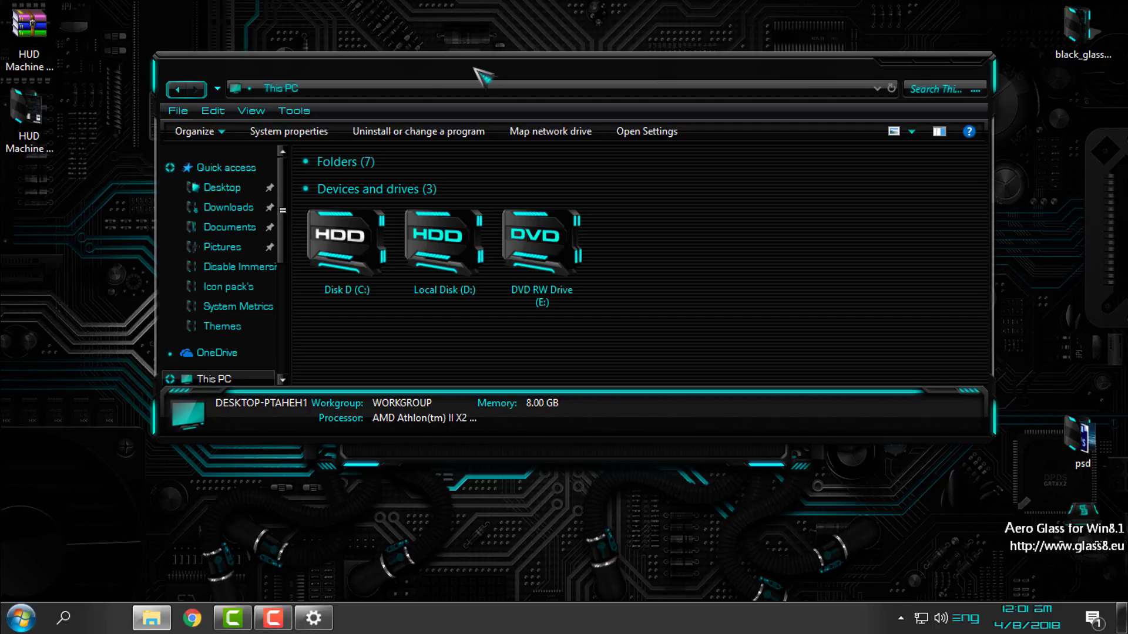
left_click(970, 70)
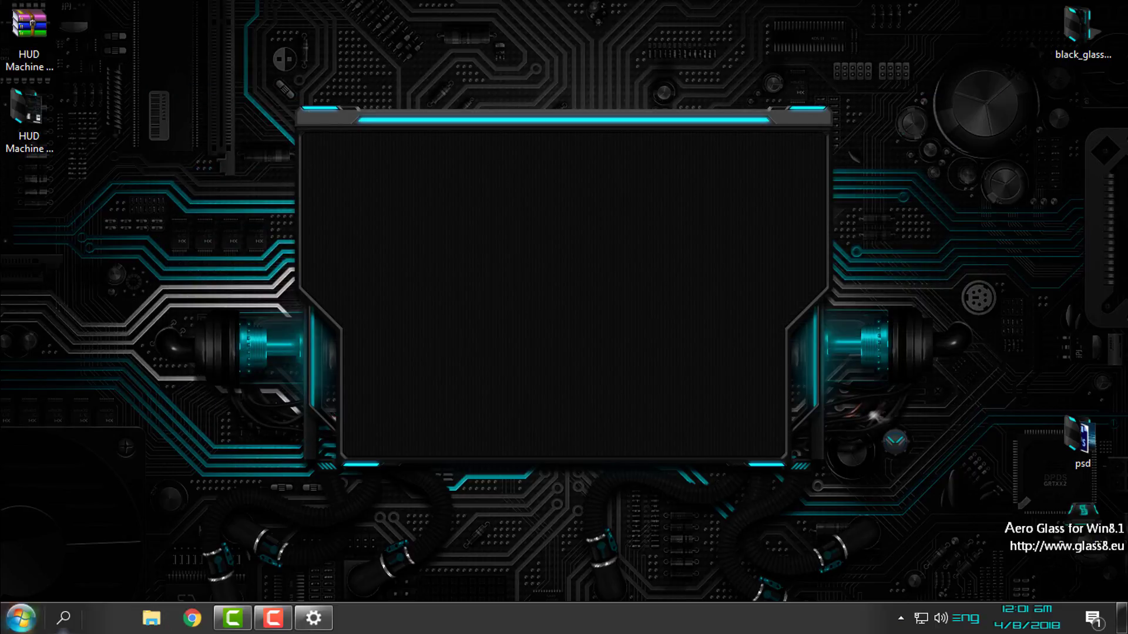
key("super")
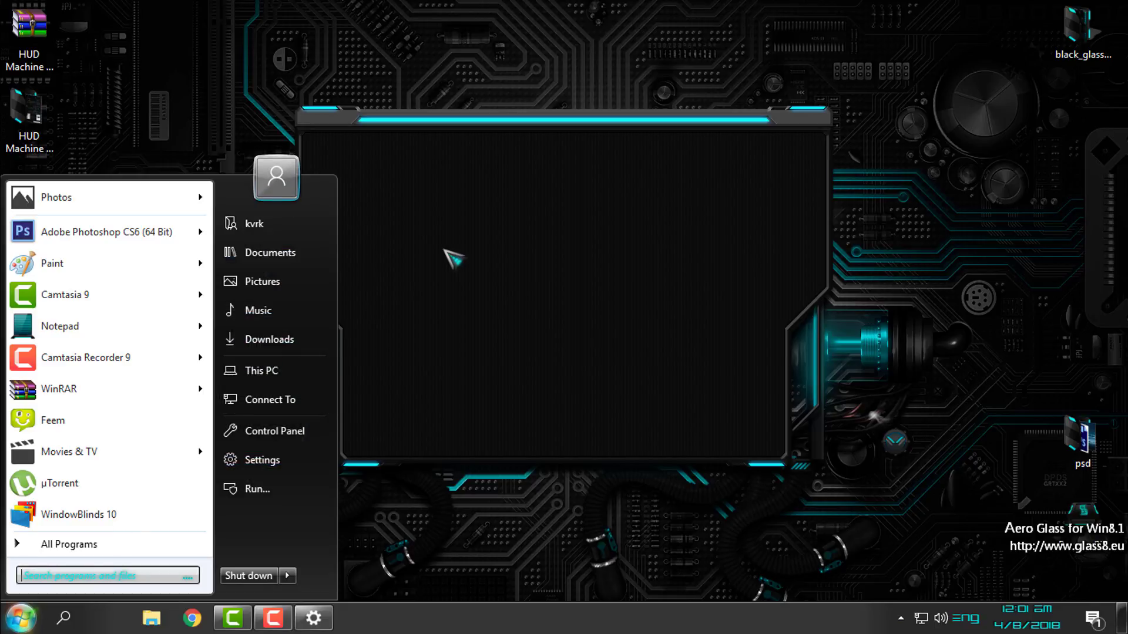
In StartIsBack Properties Appearance, apply the HUD Machine Aqua style and preview the Start menu
right_click(318, 201)
left_click(338, 211)
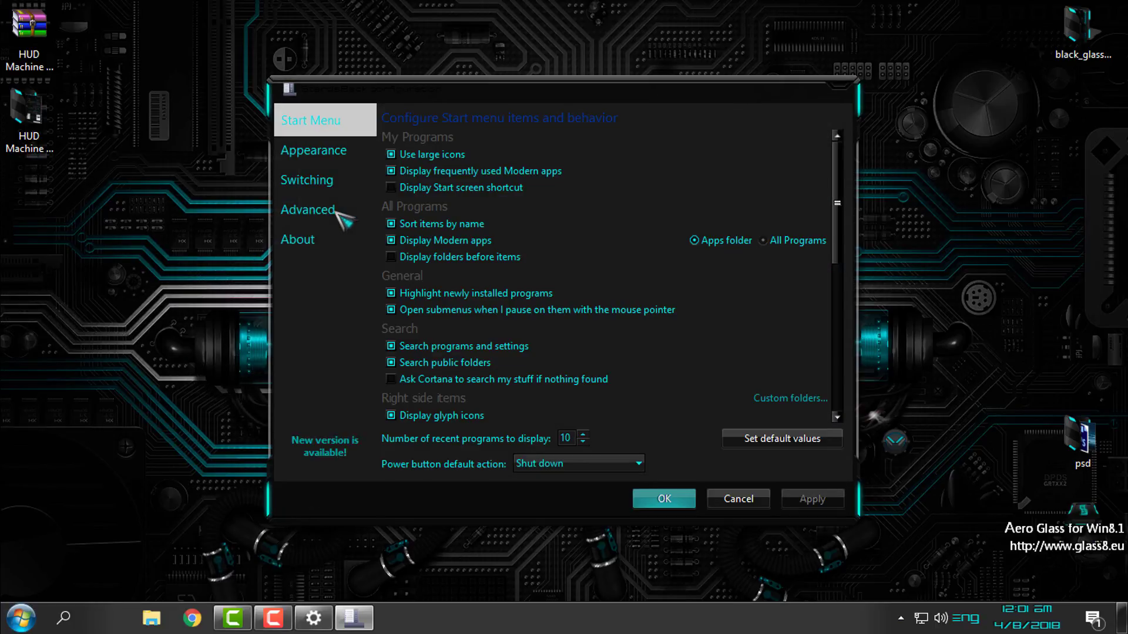
left_click(349, 162)
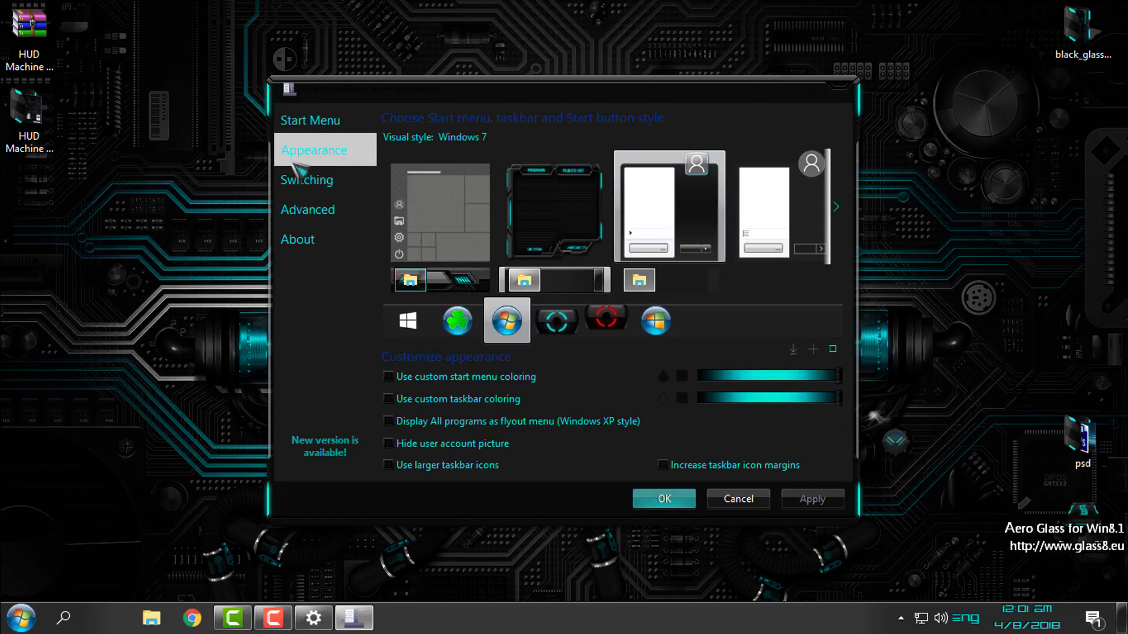
left_click(554, 205)
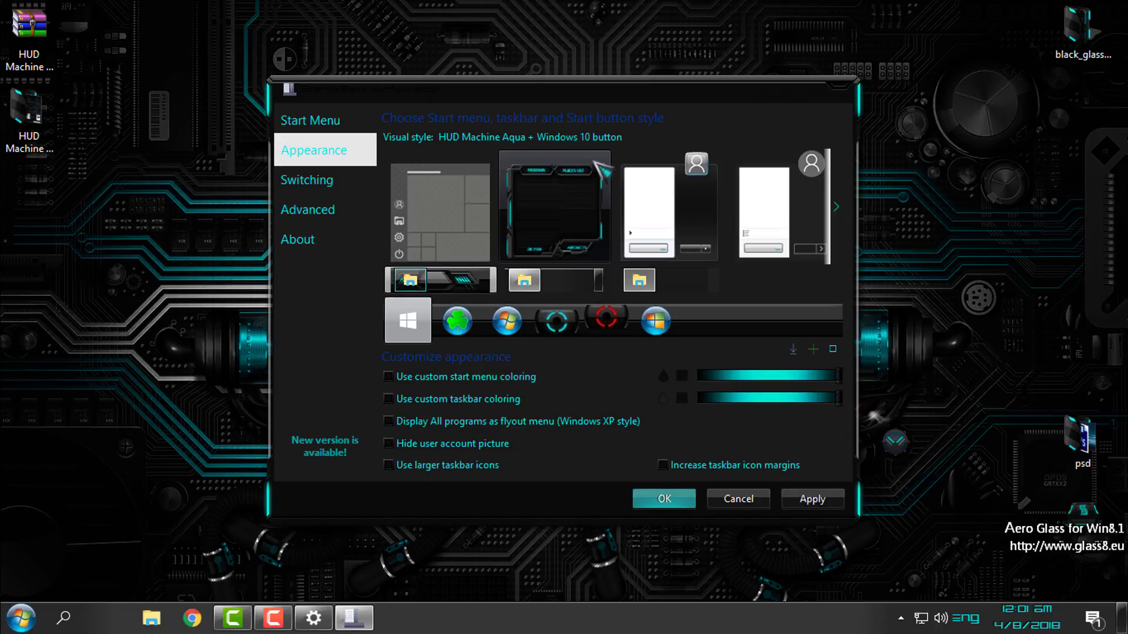
left_click(812, 499)
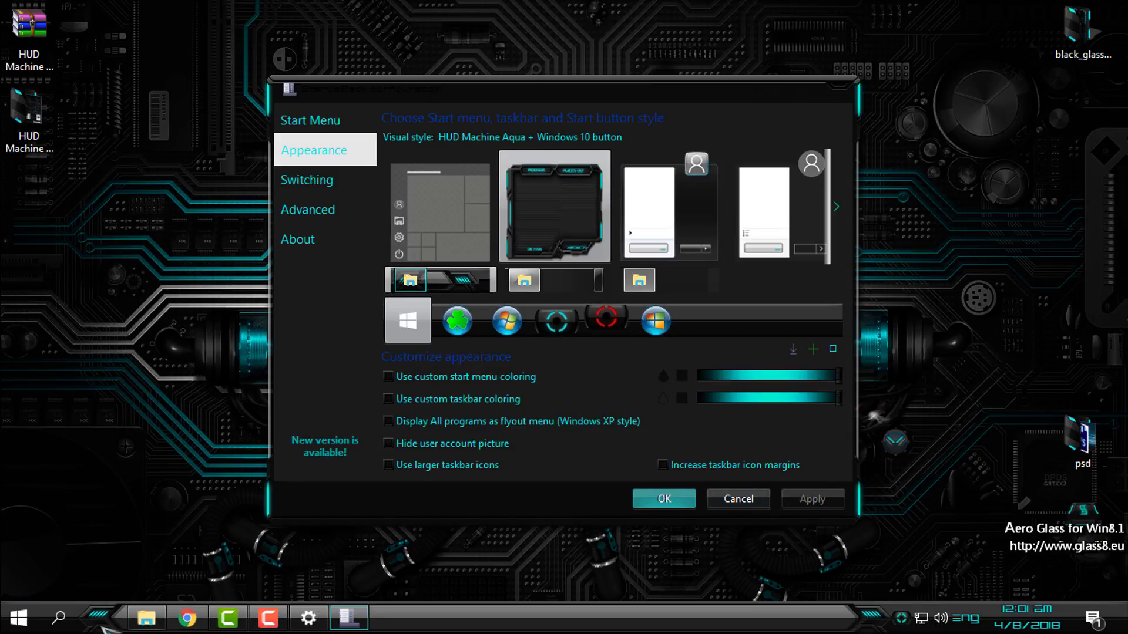
left_click(19, 619)
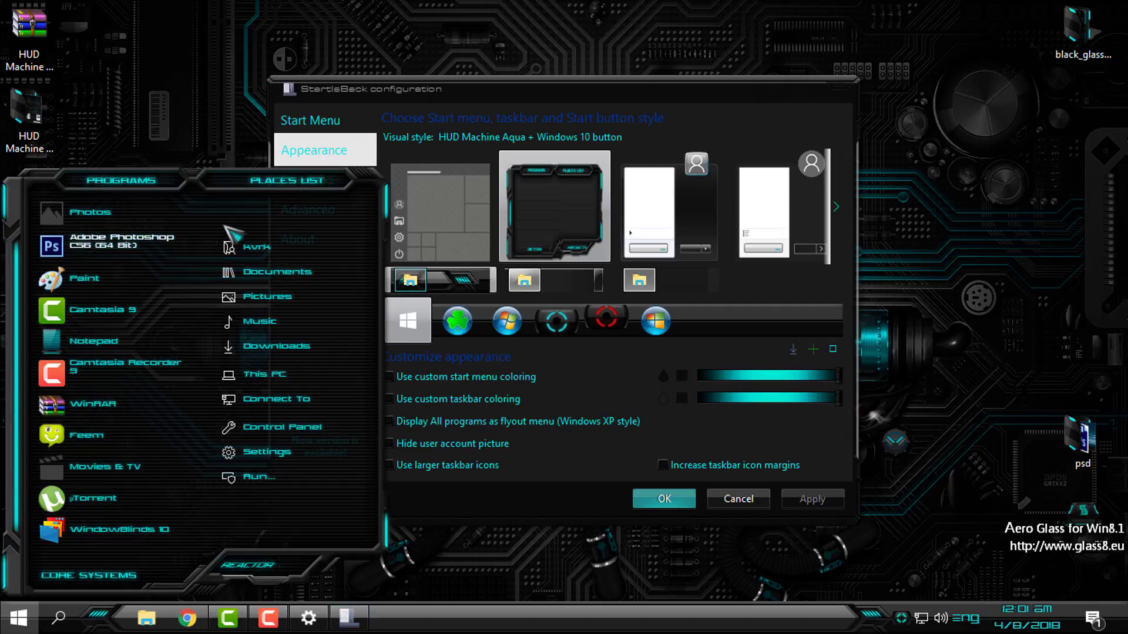
left_click(769, 330)
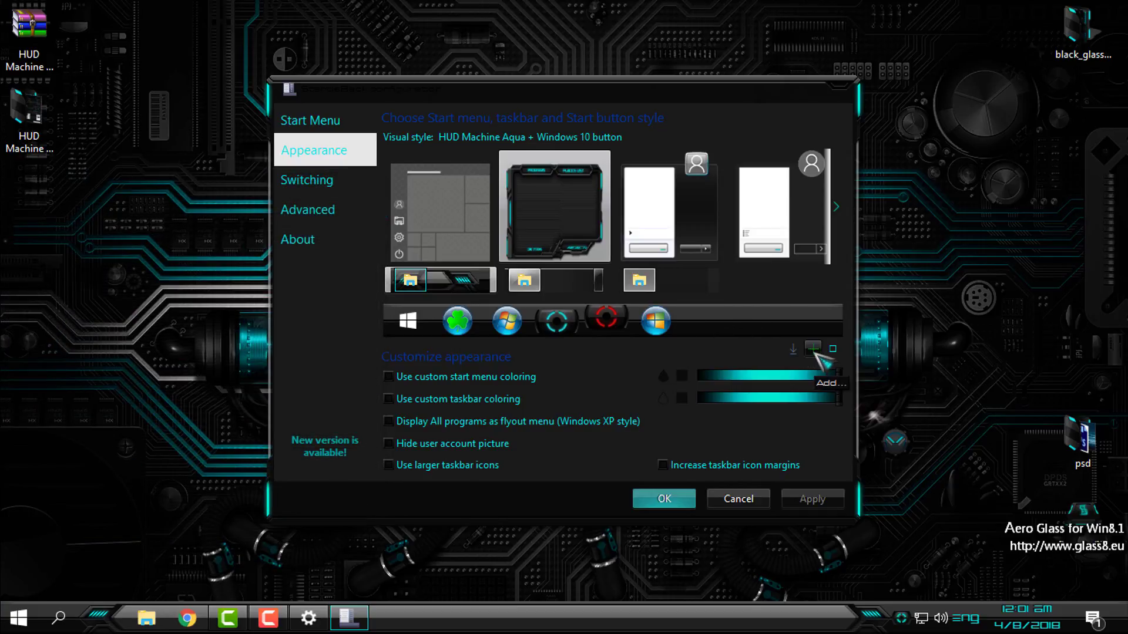
Browse Desktop > HUD Machine Aqua > Theme > HUD Machine Aqua > Start Button Dark for a button image
left_click(813, 349)
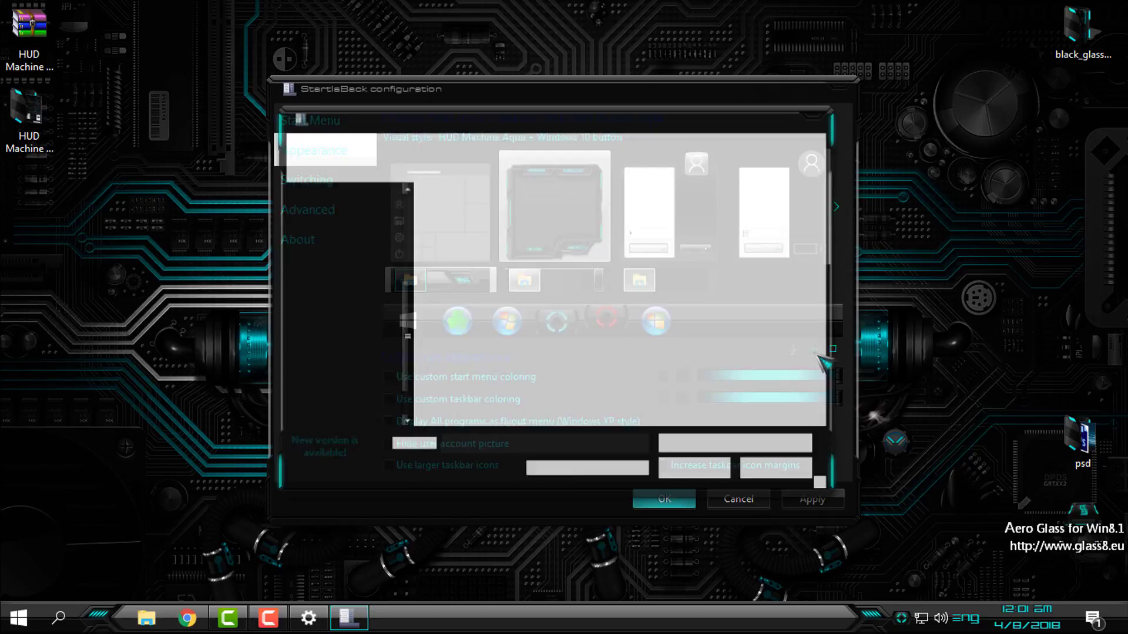
scroll(387, 200, "up", 5)
left_click(370, 223)
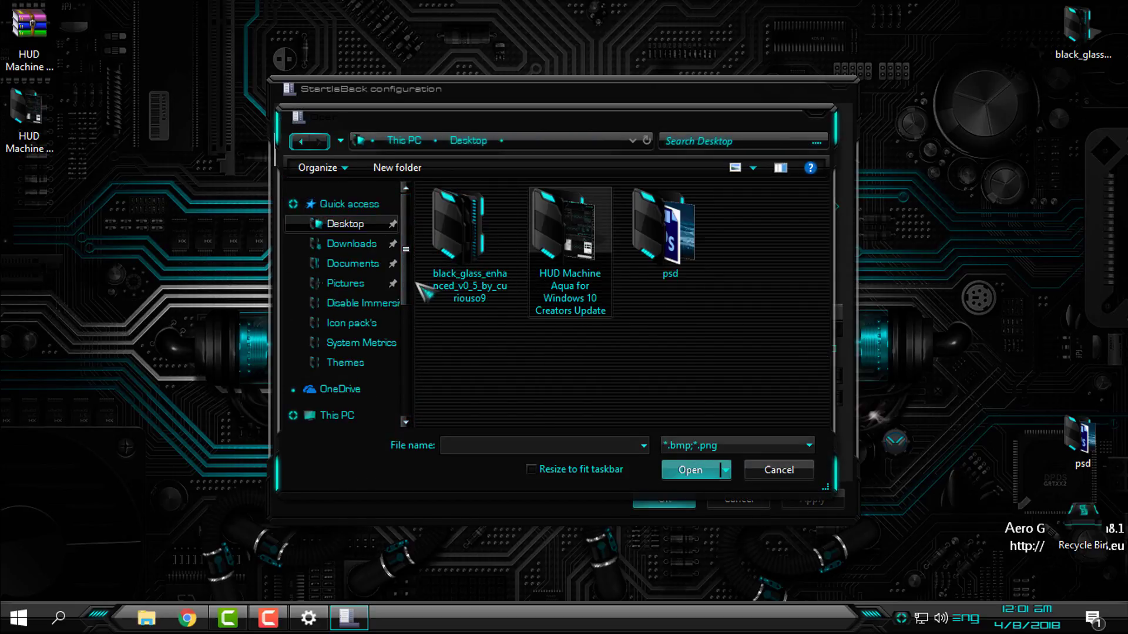
double_click(590, 237)
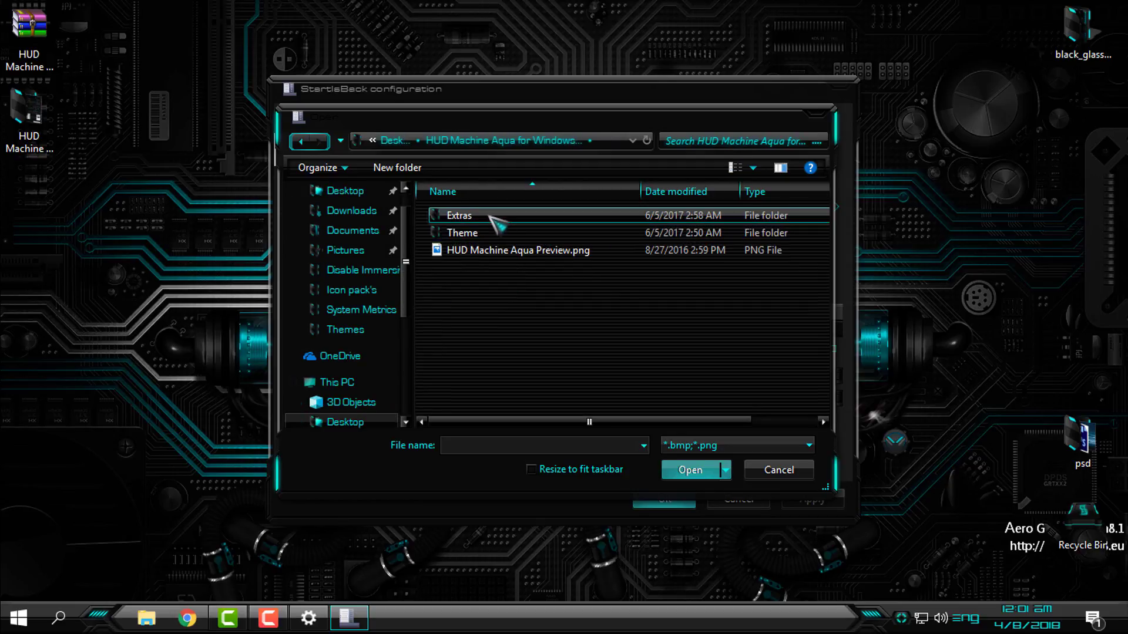
double_click(465, 233)
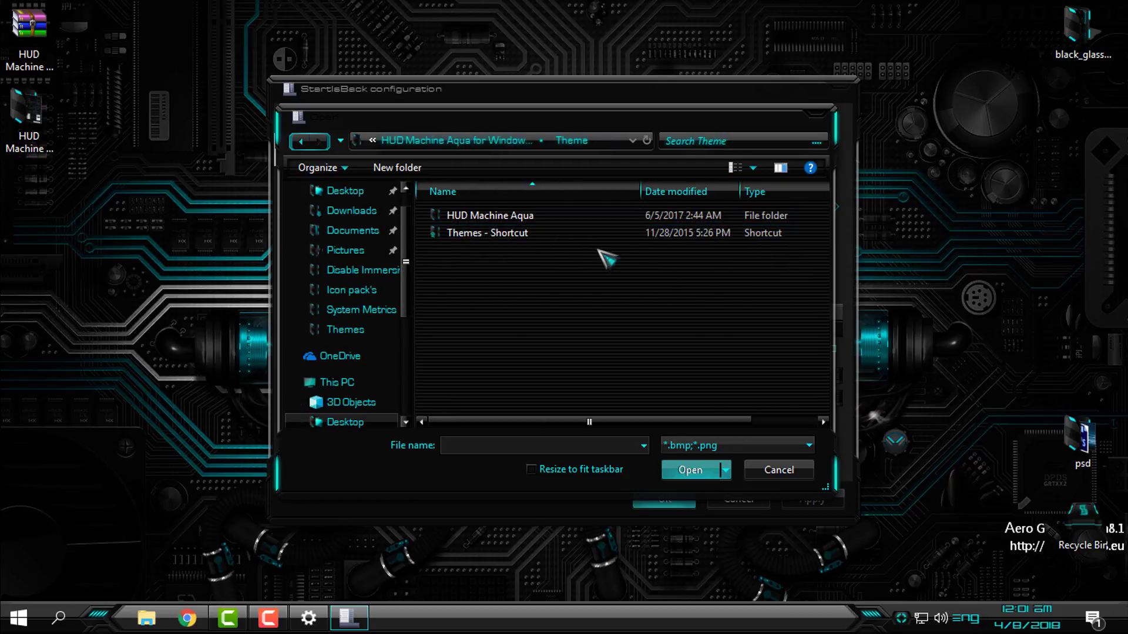
double_click(516, 216)
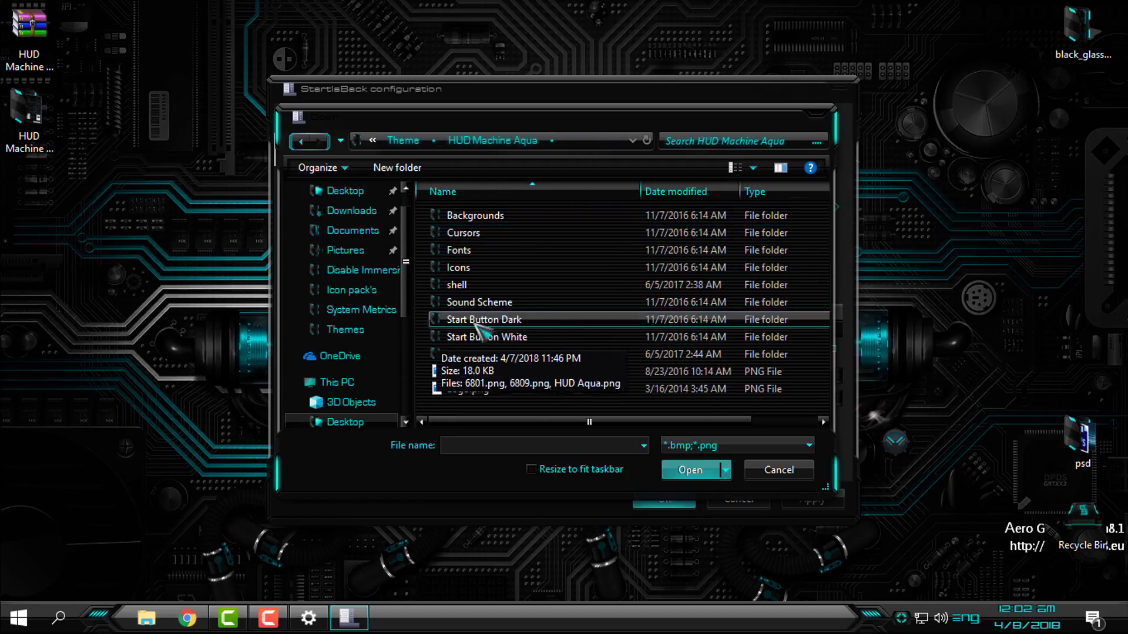
left_click(515, 341)
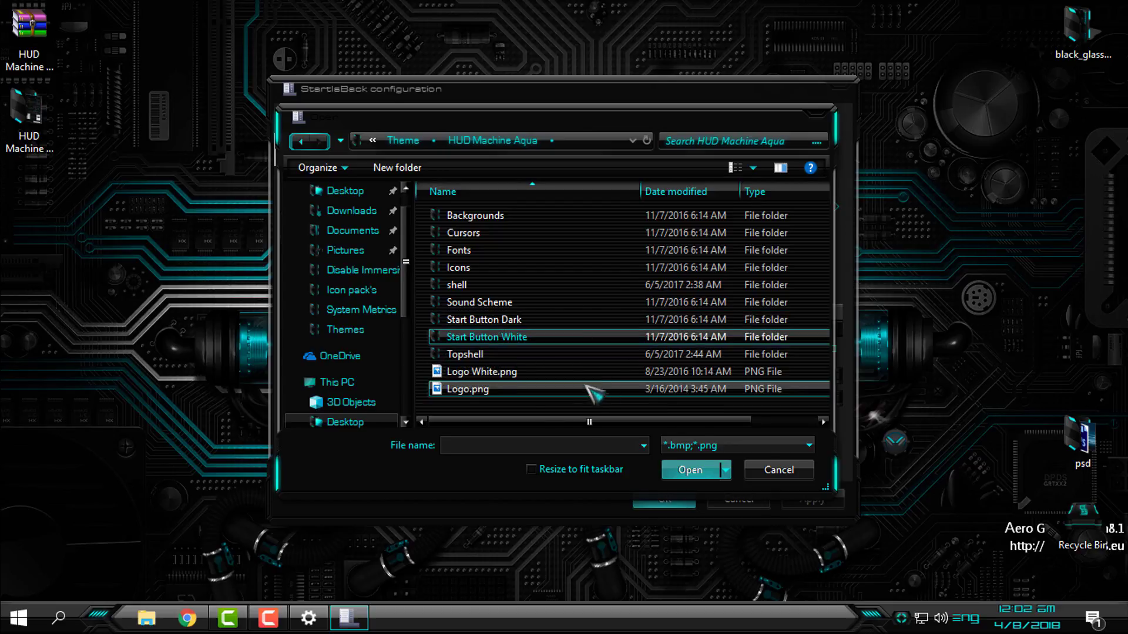
double_click(496, 322)
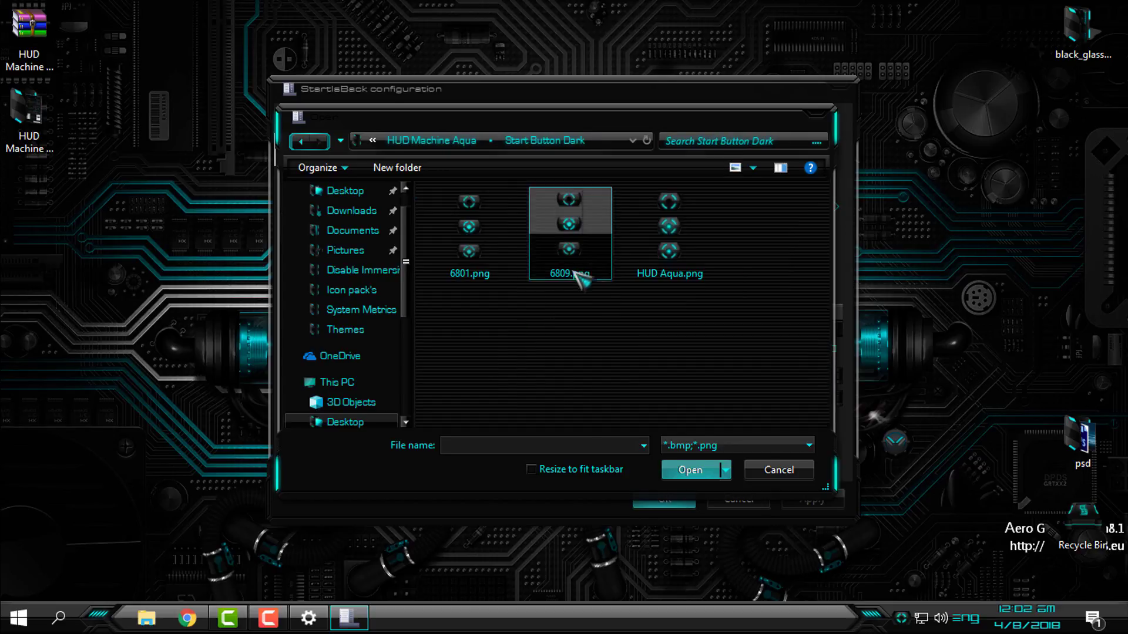
Load 6801.png as the Start button, apply it and preview the Start menu
left_click(688, 470)
left_click(568, 332)
left_click(812, 499)
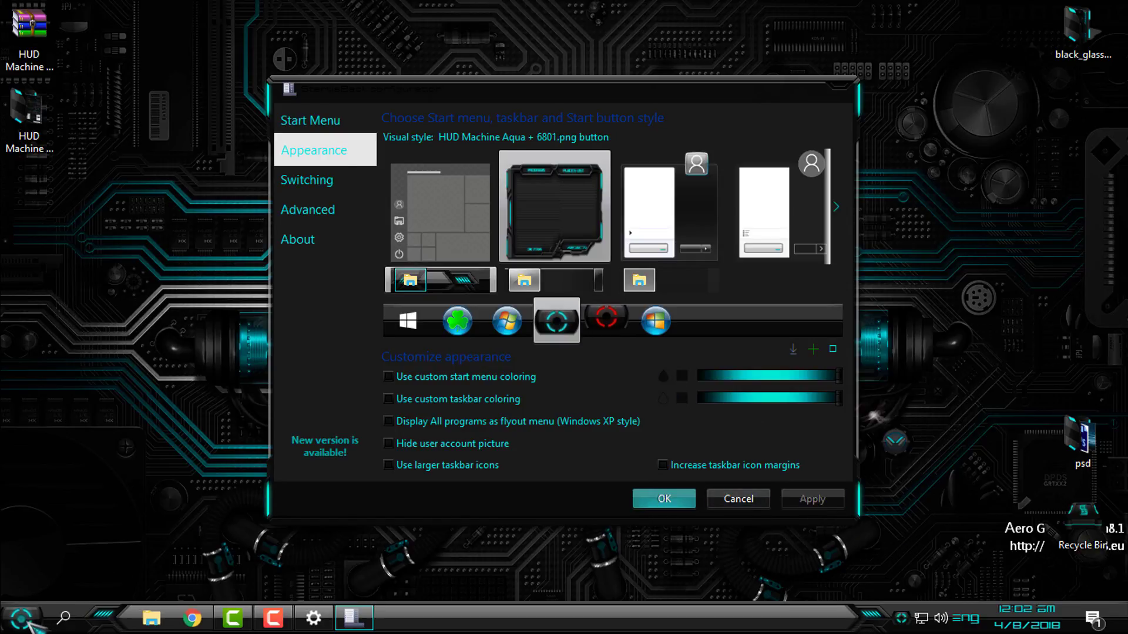
left_click(27, 621)
Save StartIsBack settings, then view and close the maximized HUD-themed System window from This PC
left_click(664, 499)
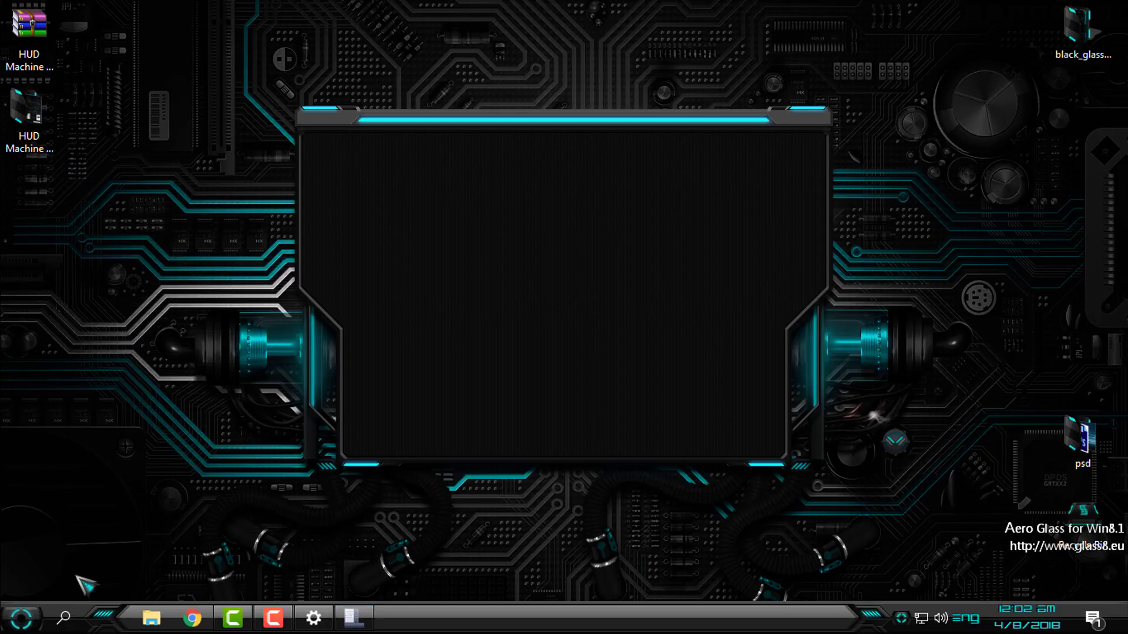
left_click(21, 618)
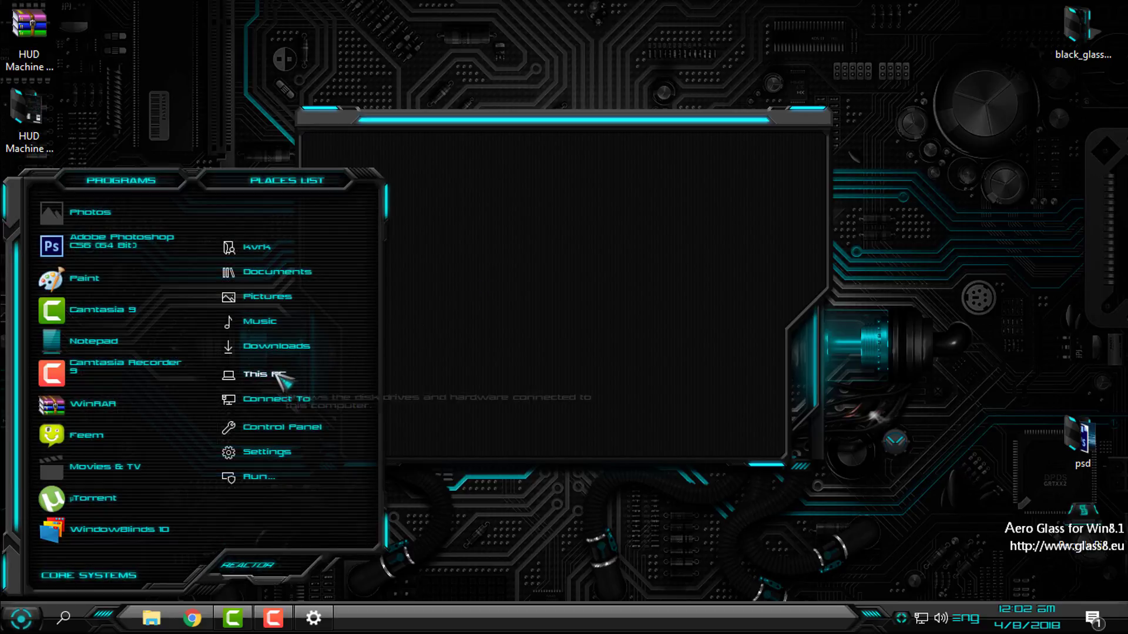
right_click(274, 375)
left_click(324, 584)
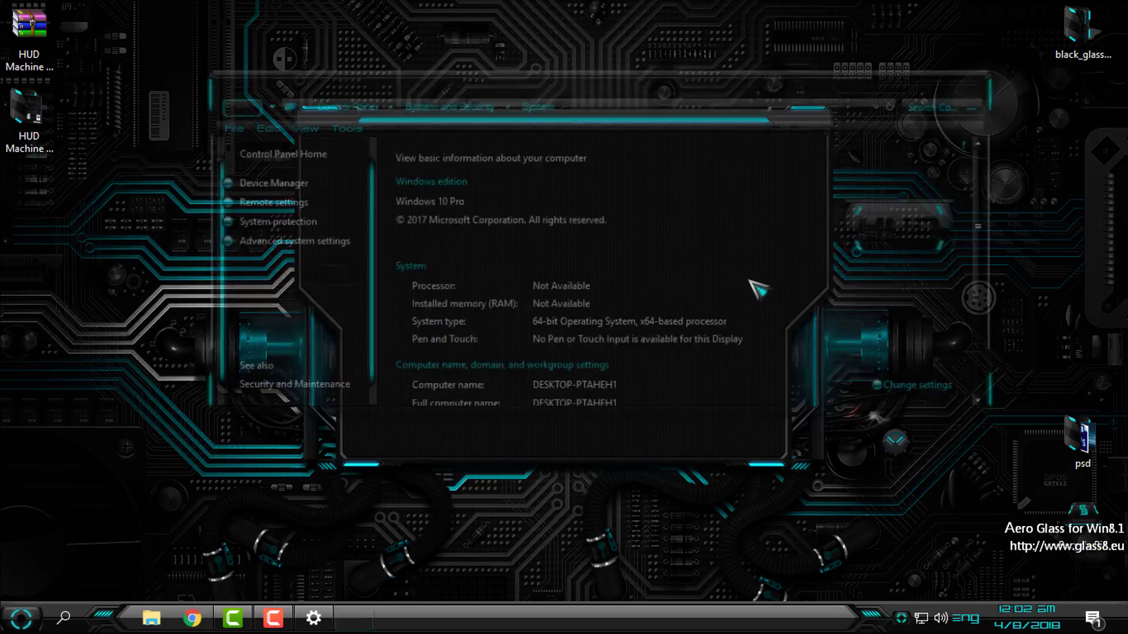
left_click(948, 76)
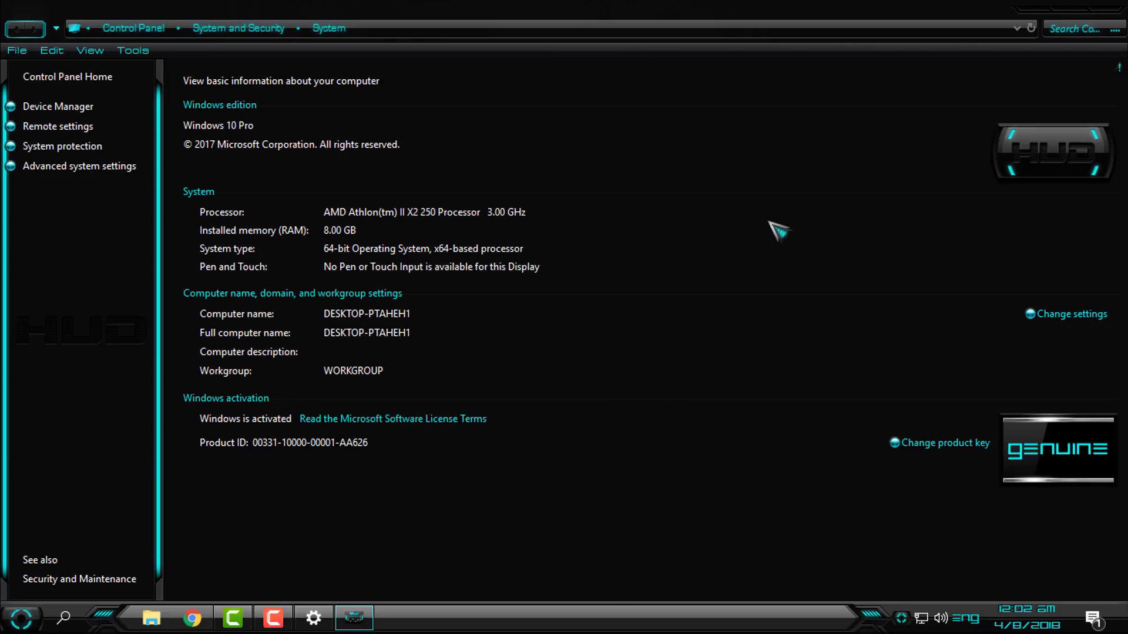
left_click(1117, 6)
Open Control Panel from the Start menu and restore its window to a smaller size
left_click(21, 618)
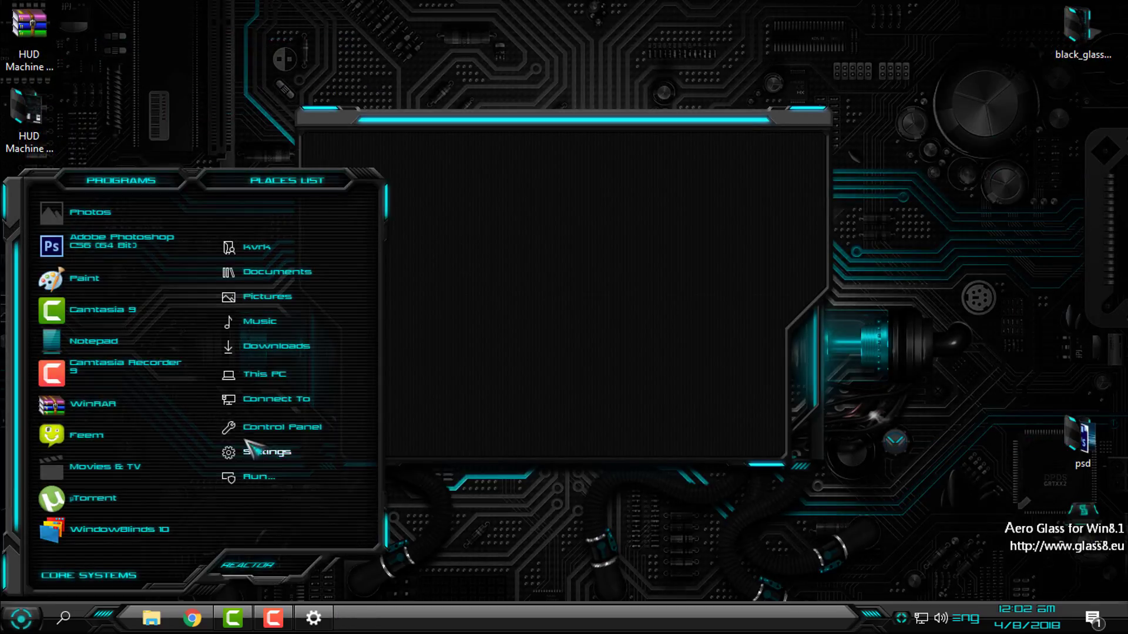
right_click(267, 425)
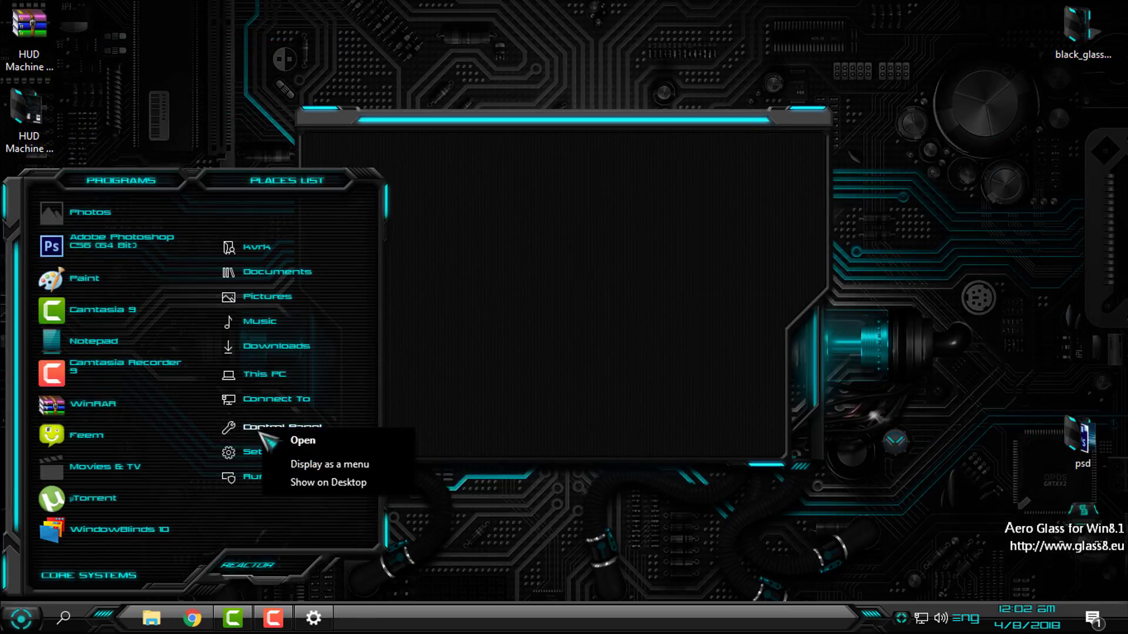
left_click(277, 441)
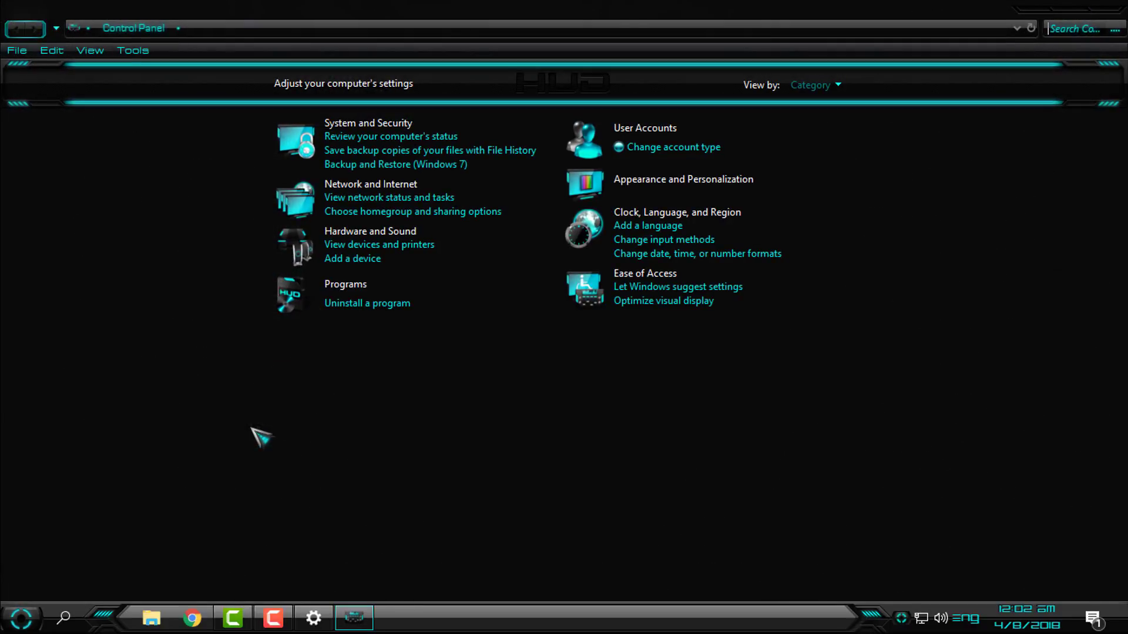
left_click_drag(481, 7, 622, 58)
Close the Control Panel window and refresh the desktop
left_click(919, 69)
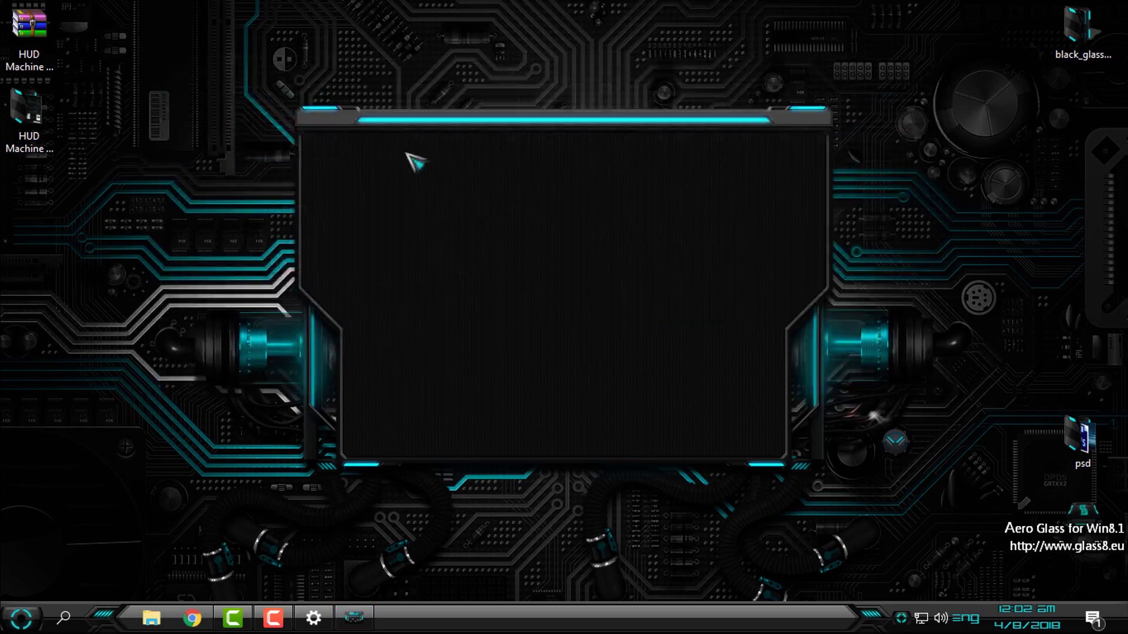
right_click(379, 151)
left_click(422, 214)
Open File Explorer on This PC with Medium icons, maximize it, then clear it away
left_click(151, 618)
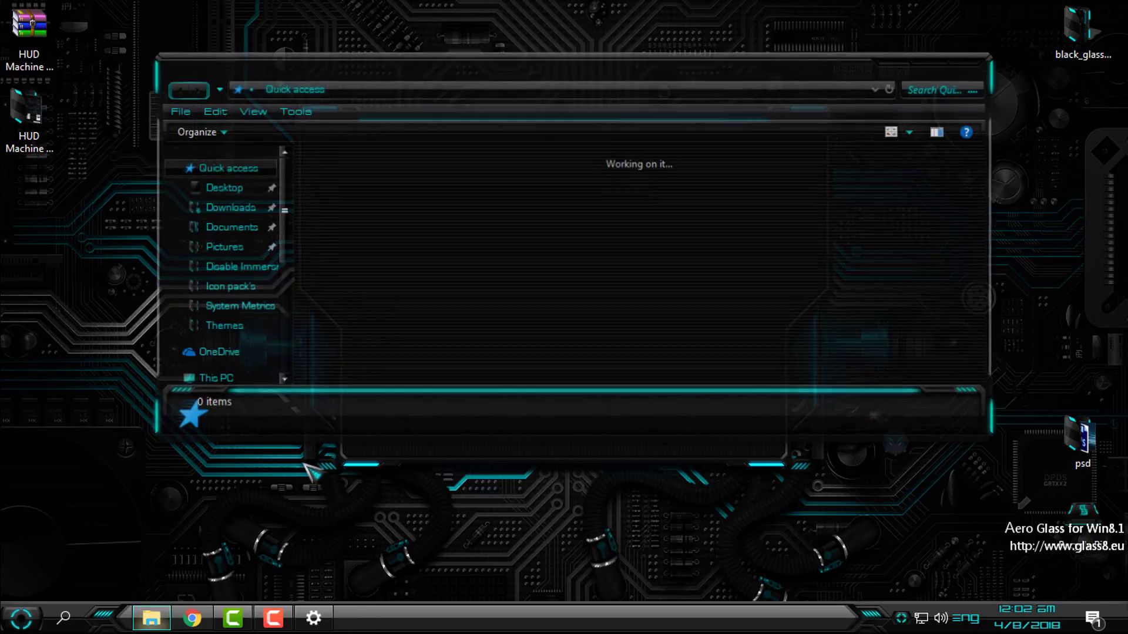
left_click(212, 379)
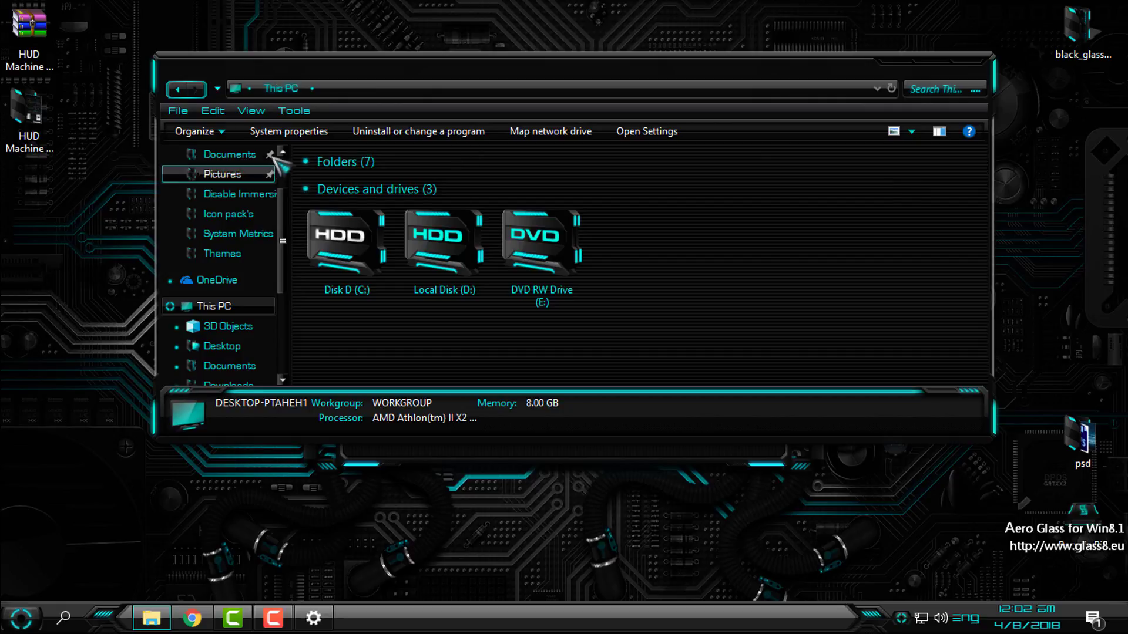
left_click(305, 161)
left_click(912, 131)
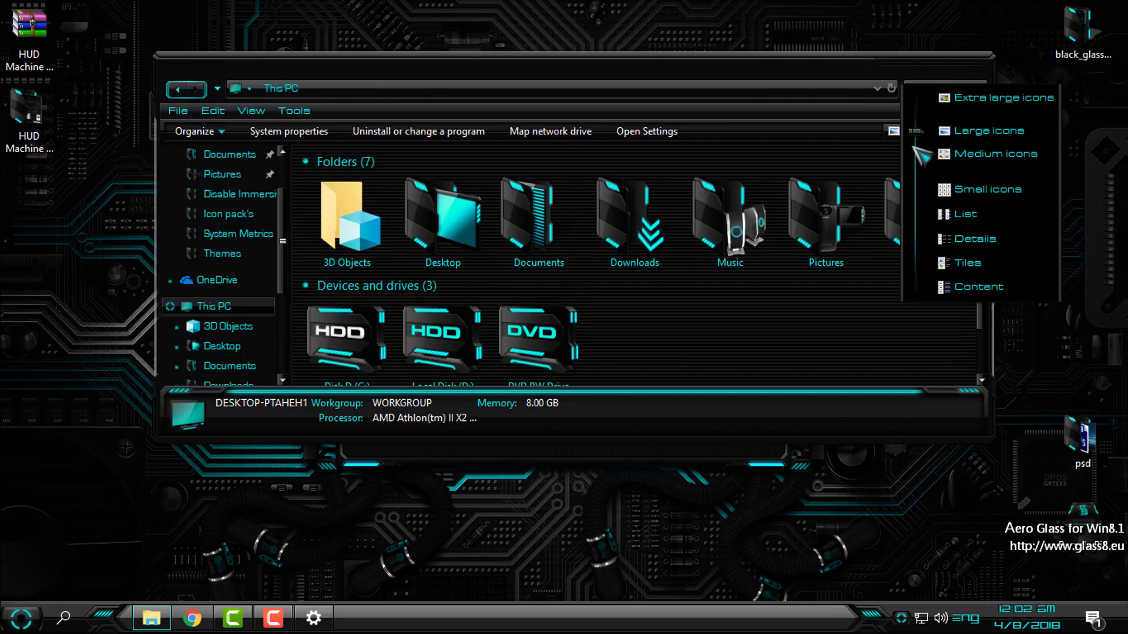
left_click(924, 154)
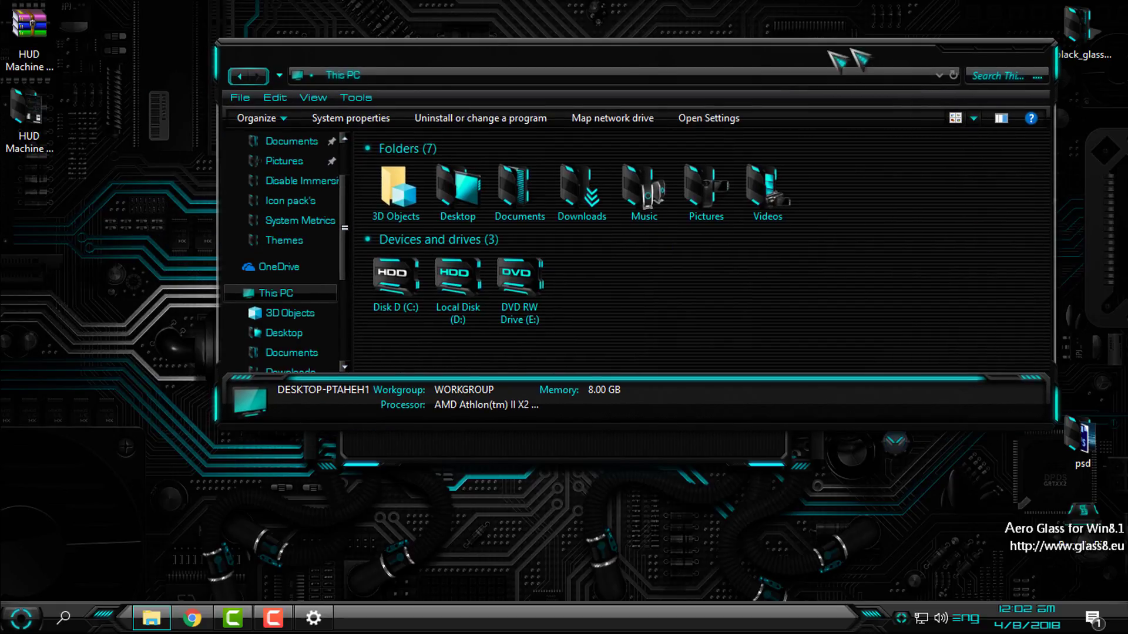
left_click_drag(216, 42, 593, 40)
left_click(992, 46)
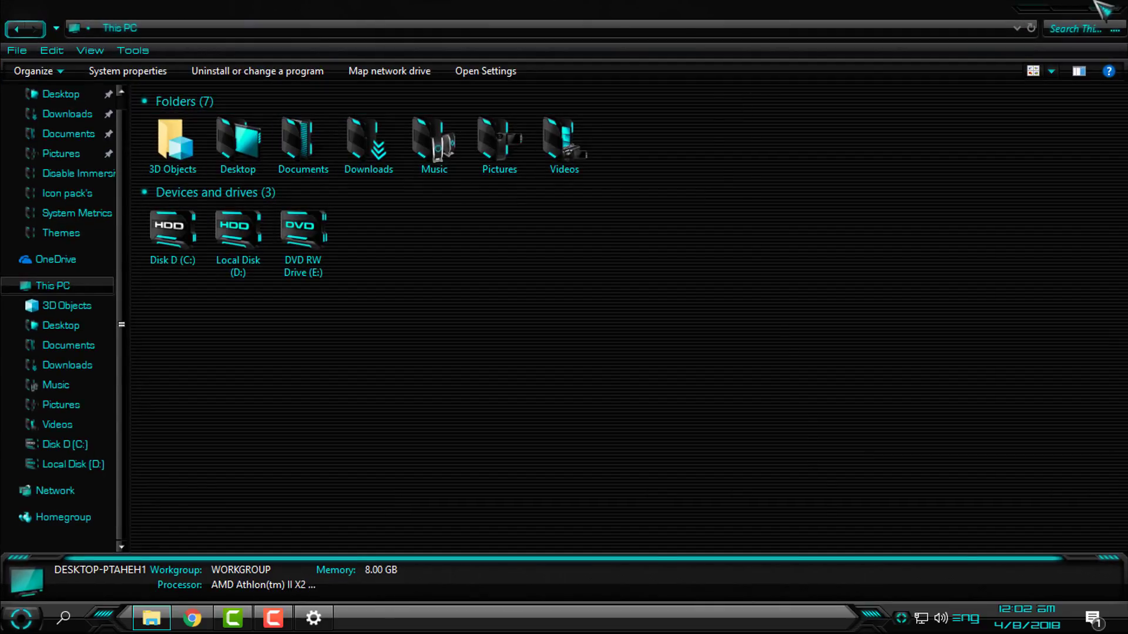
key("super+d")
Refresh the desktop and open the HUD Machine Aqua package's Extras folder
right_click(221, 140)
left_click(273, 201)
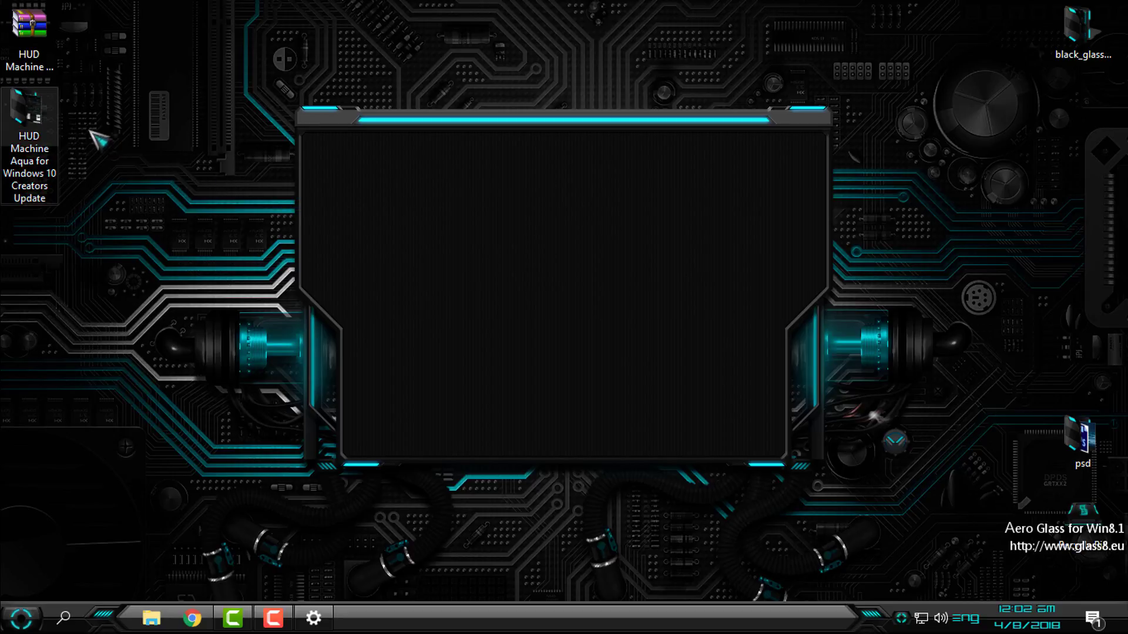
double_click(26, 108)
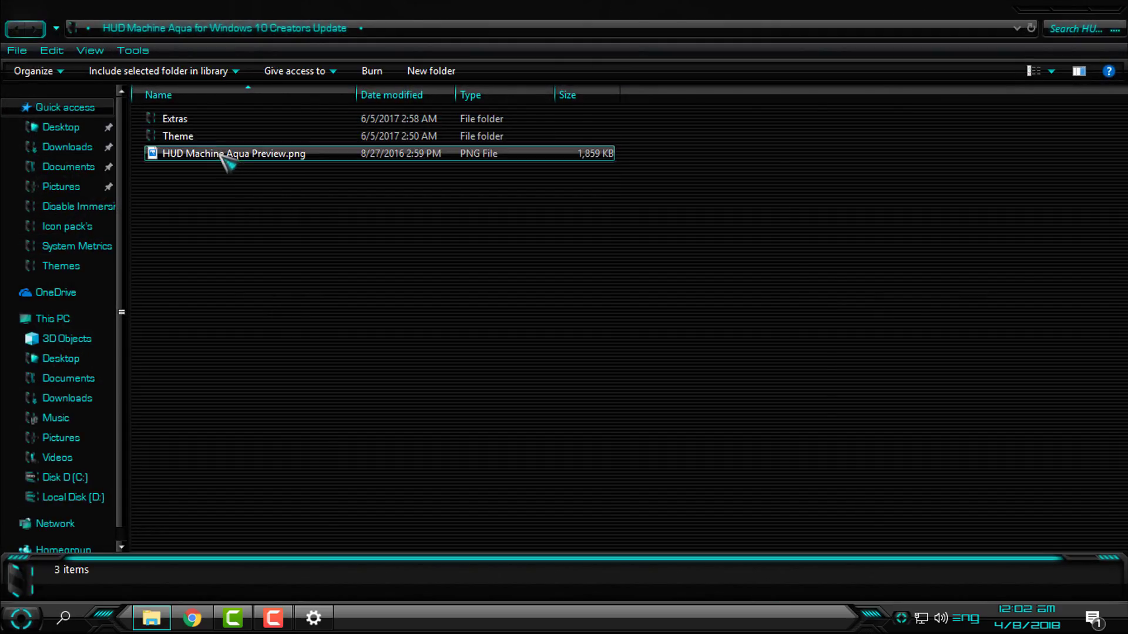
double_click(200, 121)
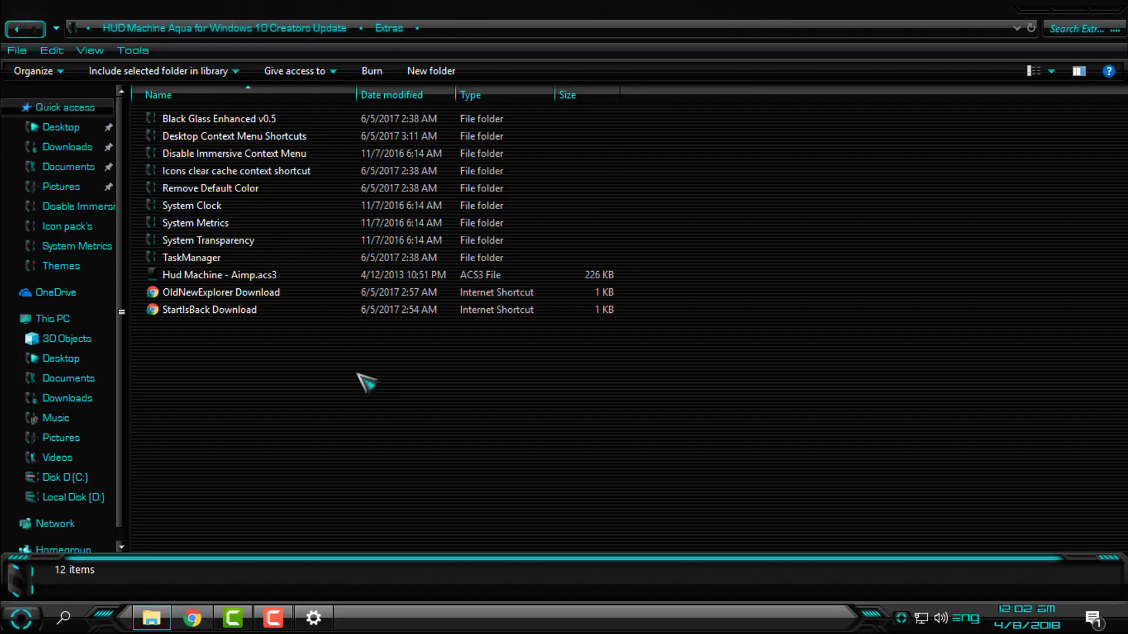
Select the Black Glass Enhanced v0.5 folder, then restore and re-maximize the window
left_click(230, 120)
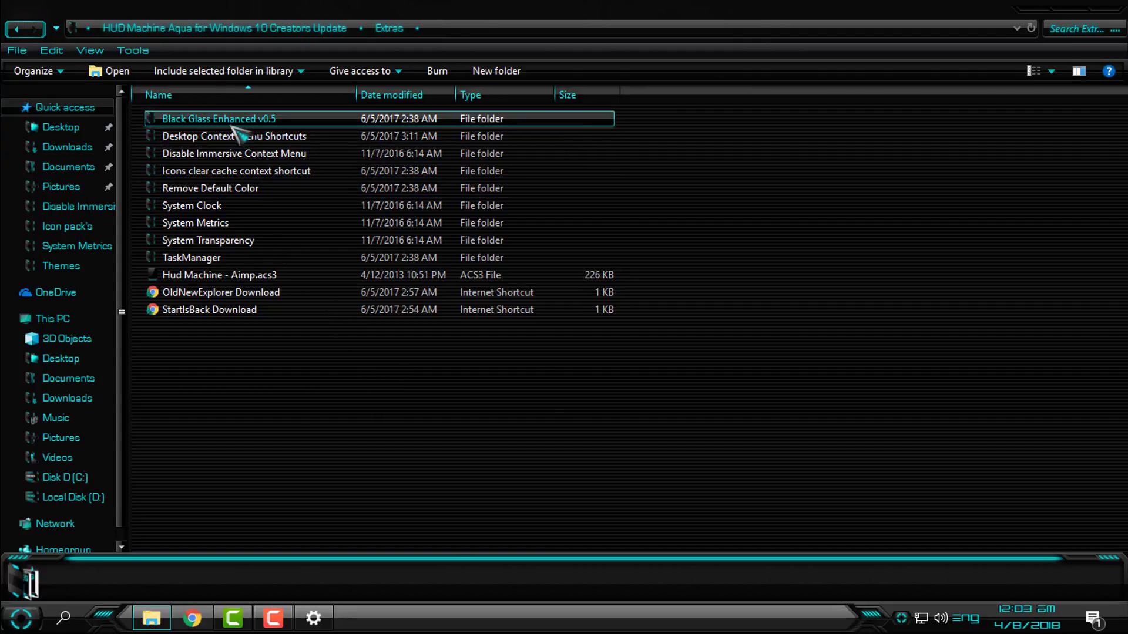
left_click(284, 479)
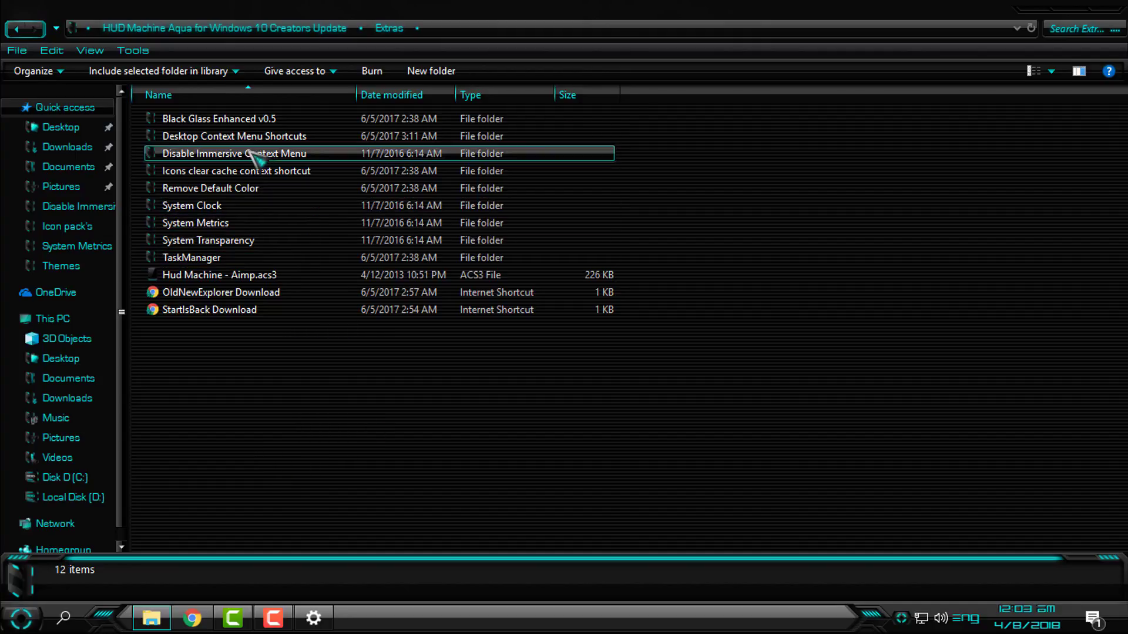
left_click(221, 121)
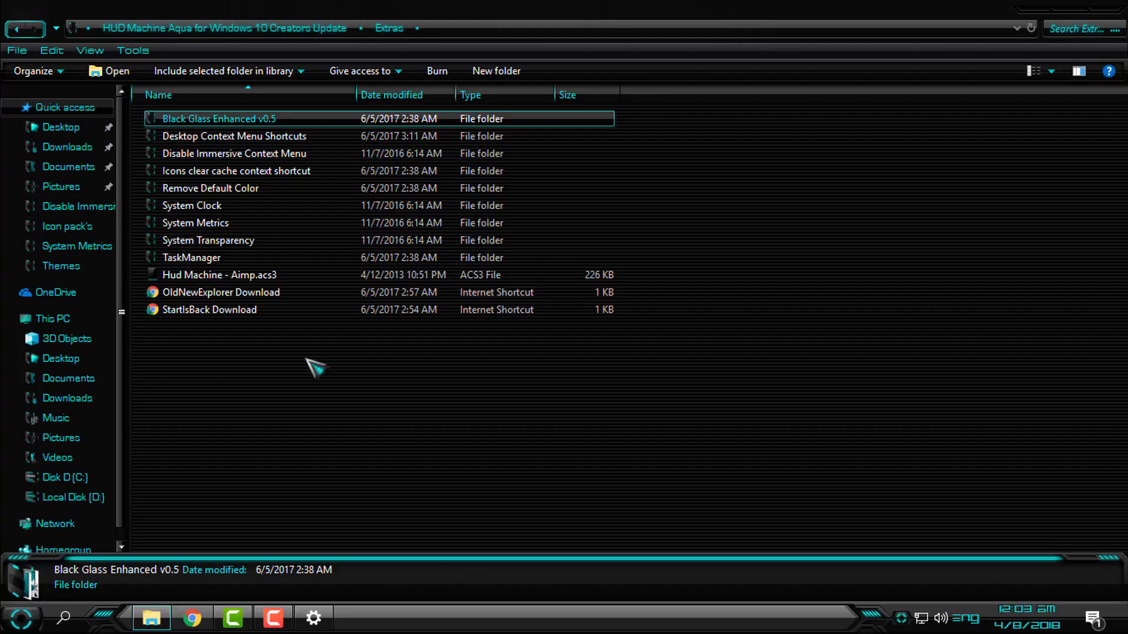
left_click_drag(549, 9, 555, 123)
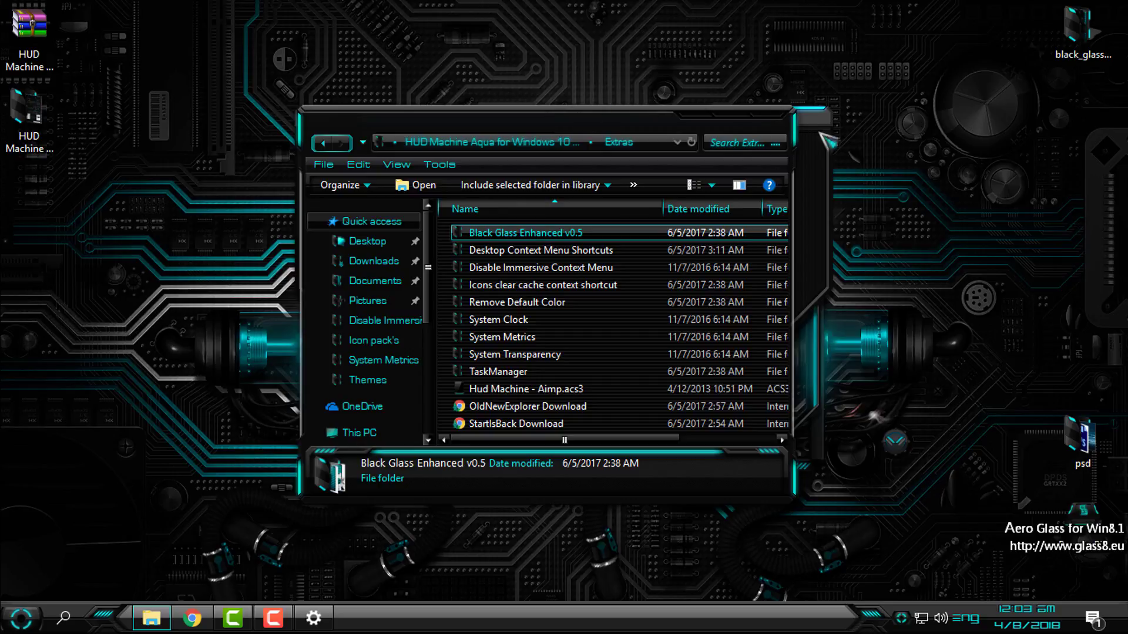
double_click(758, 125)
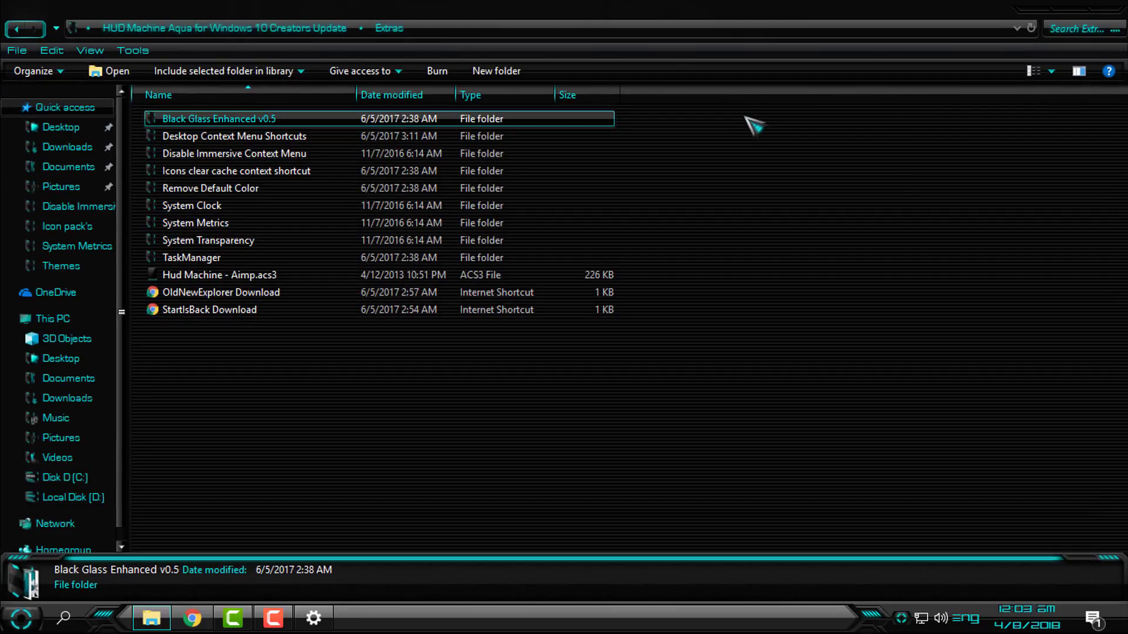
Switch Explorer to This PC, then restore, nudge and re-maximize the window
left_click(51, 317)
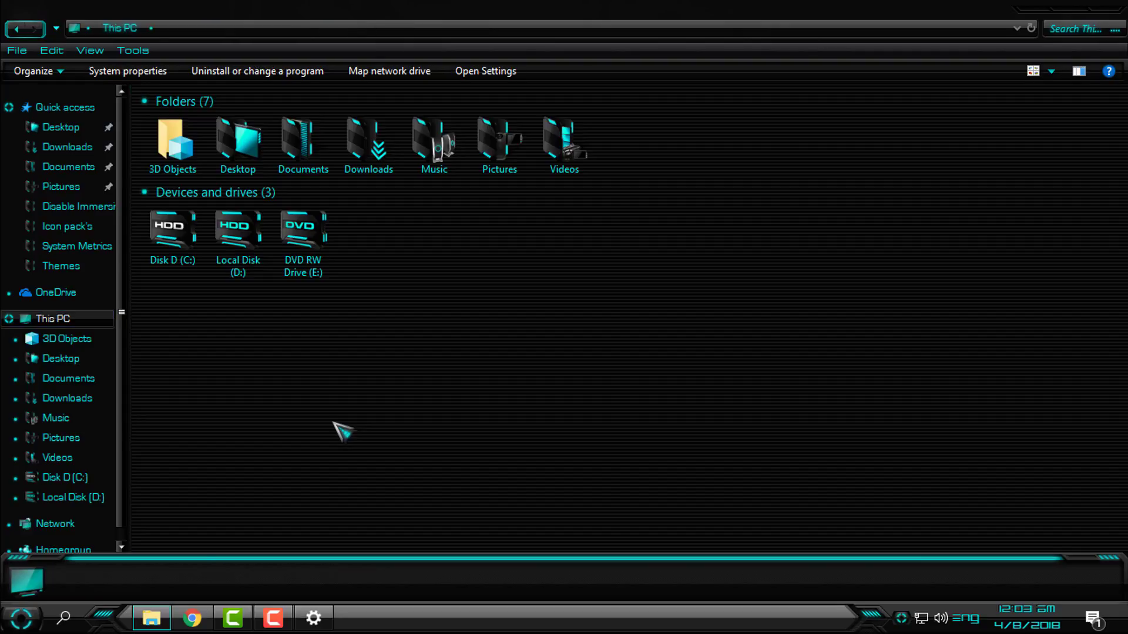
left_click_drag(365, 6, 535, 123)
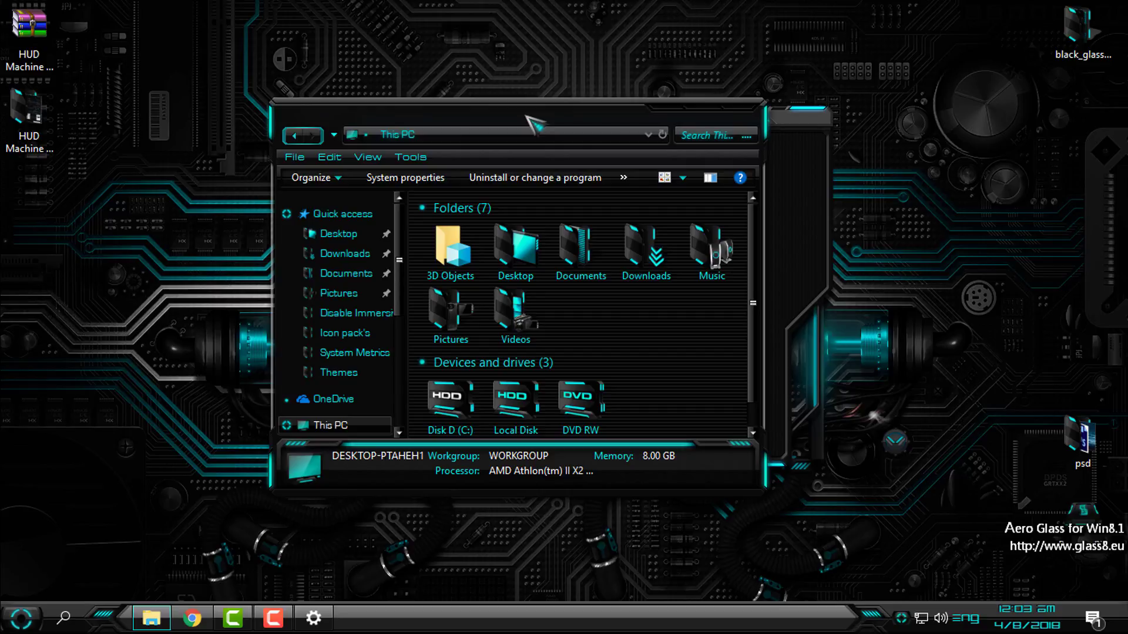
left_click_drag(616, 117, 608, 125)
double_click(682, 123)
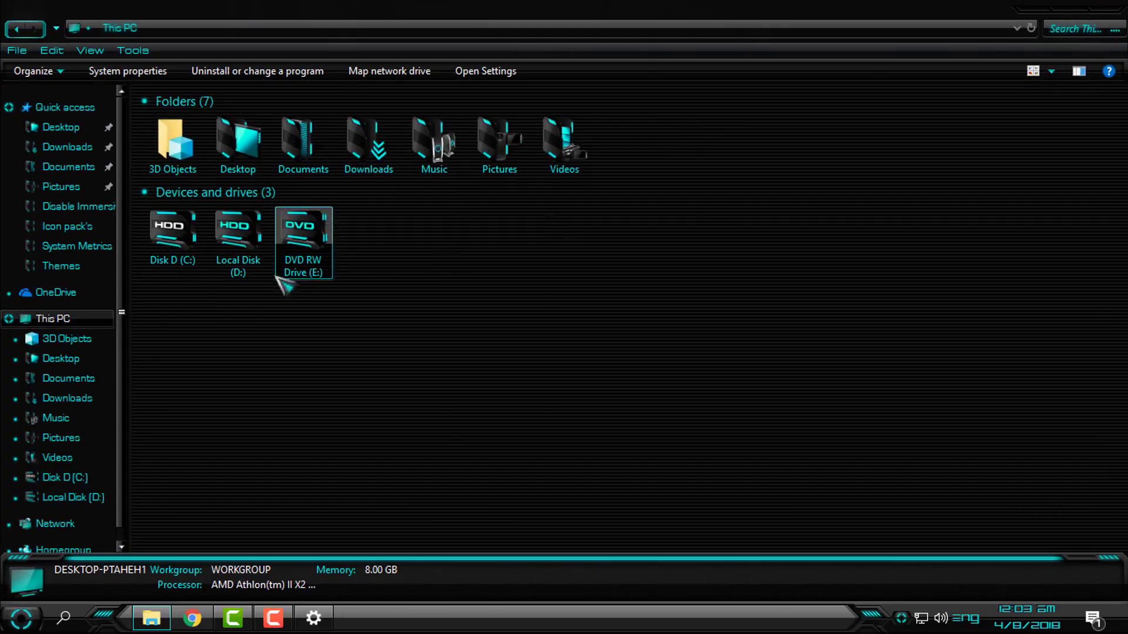
Close This PC and run BlackGlassEnhanced.exe from black_glass > Black Glass Enhanced v0.5
double_click(652, 17)
left_click(838, 65)
double_click(1081, 30)
double_click(574, 235)
left_click(567, 185)
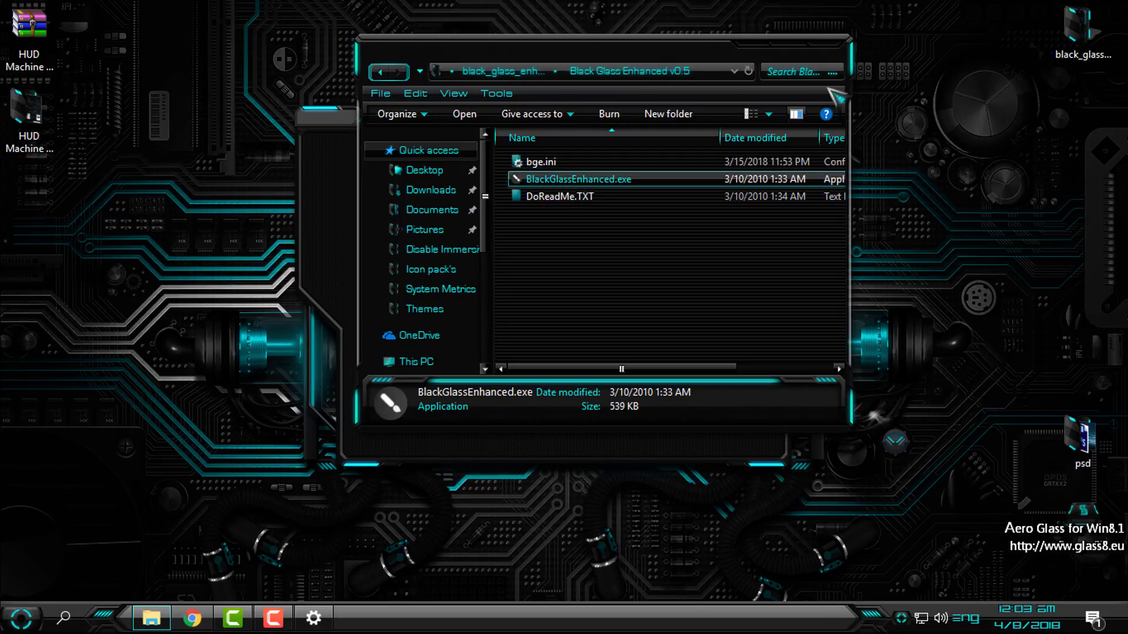
left_click(833, 53)
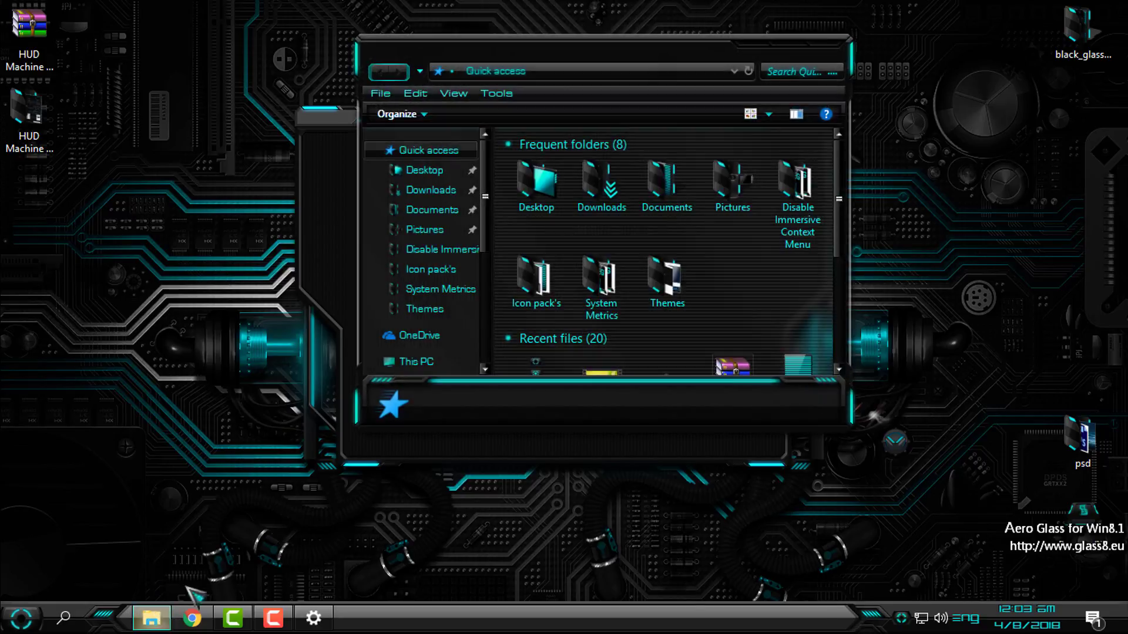
View This PC with the blurred glass, reposition the window, close it and refresh the desktop
left_click(416, 362)
left_click_drag(487, 50, 654, 2)
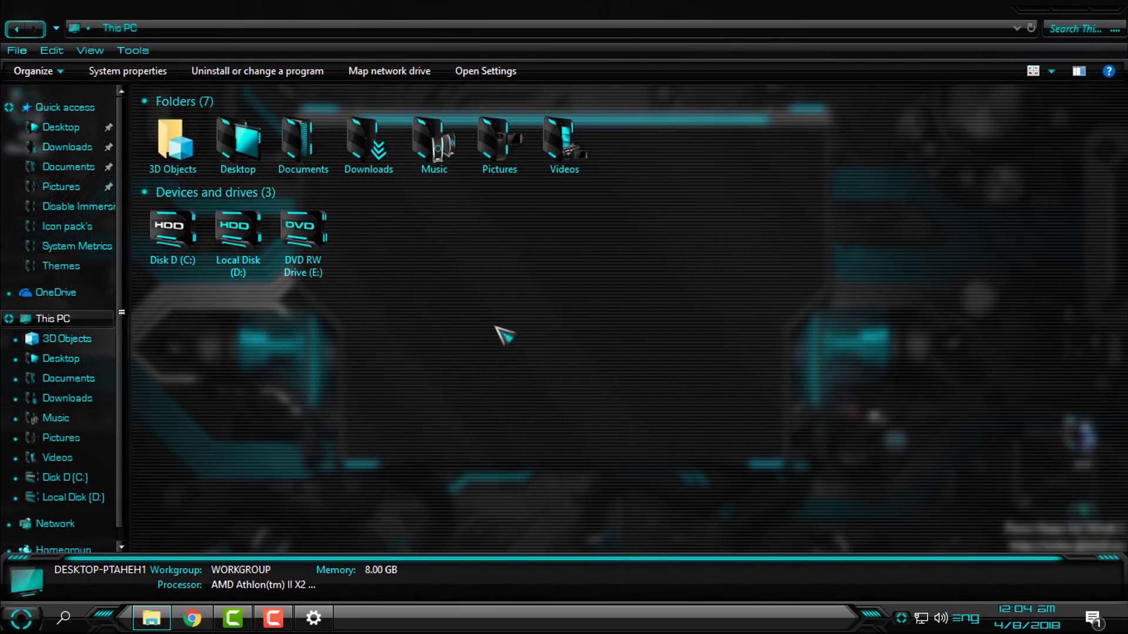
left_click_drag(898, 11, 727, 97)
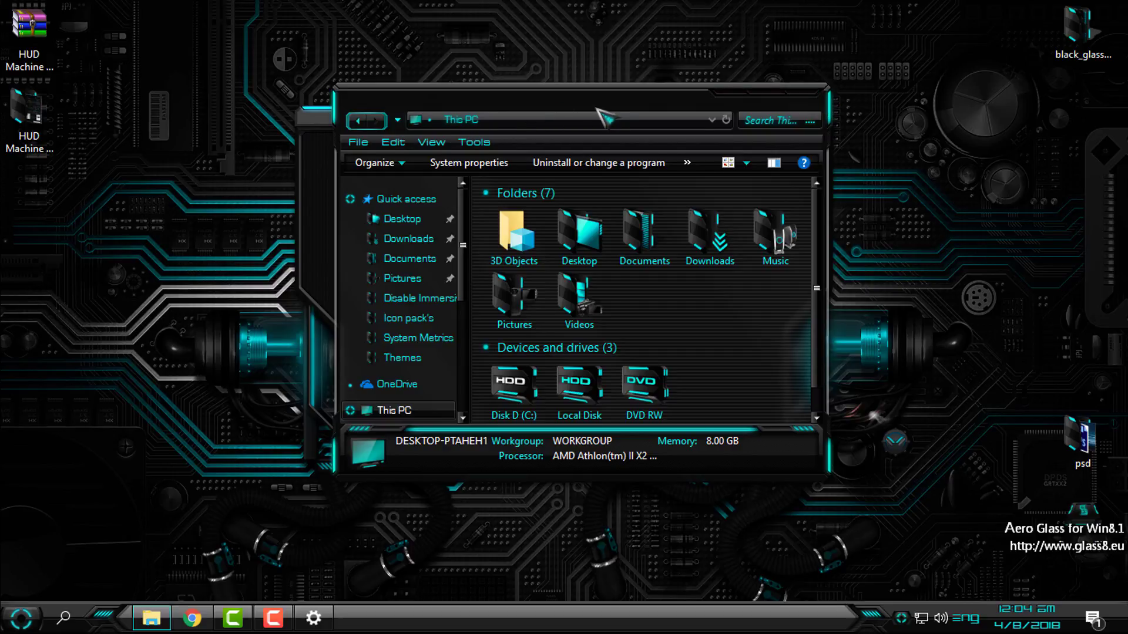
left_click_drag(608, 117, 602, 187)
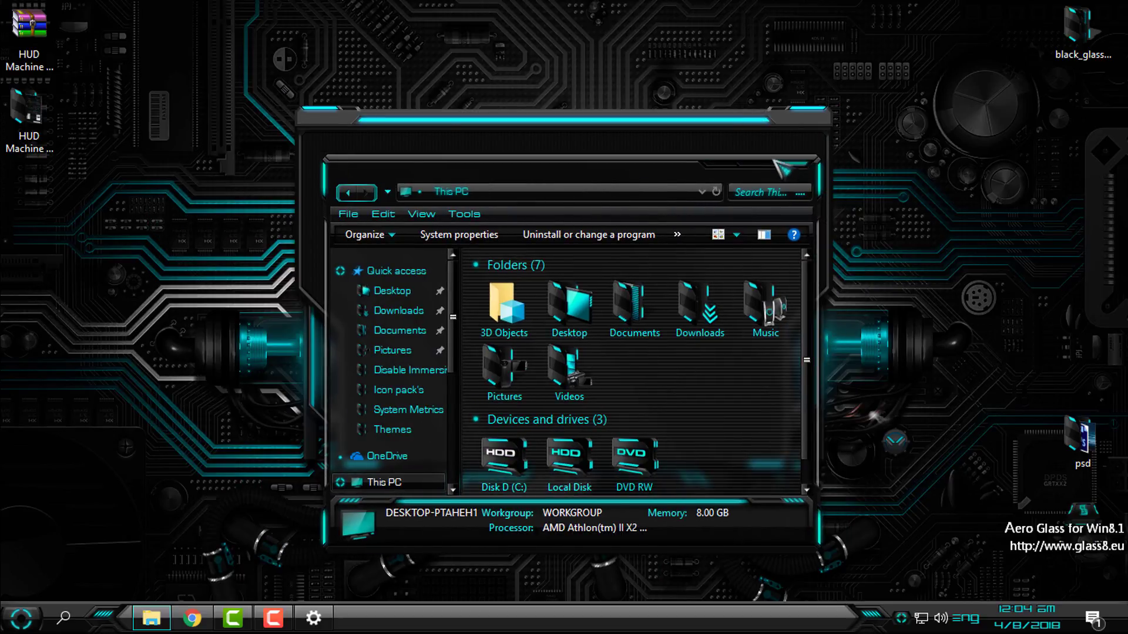
left_click(805, 156)
right_click(563, 128)
left_click(611, 194)
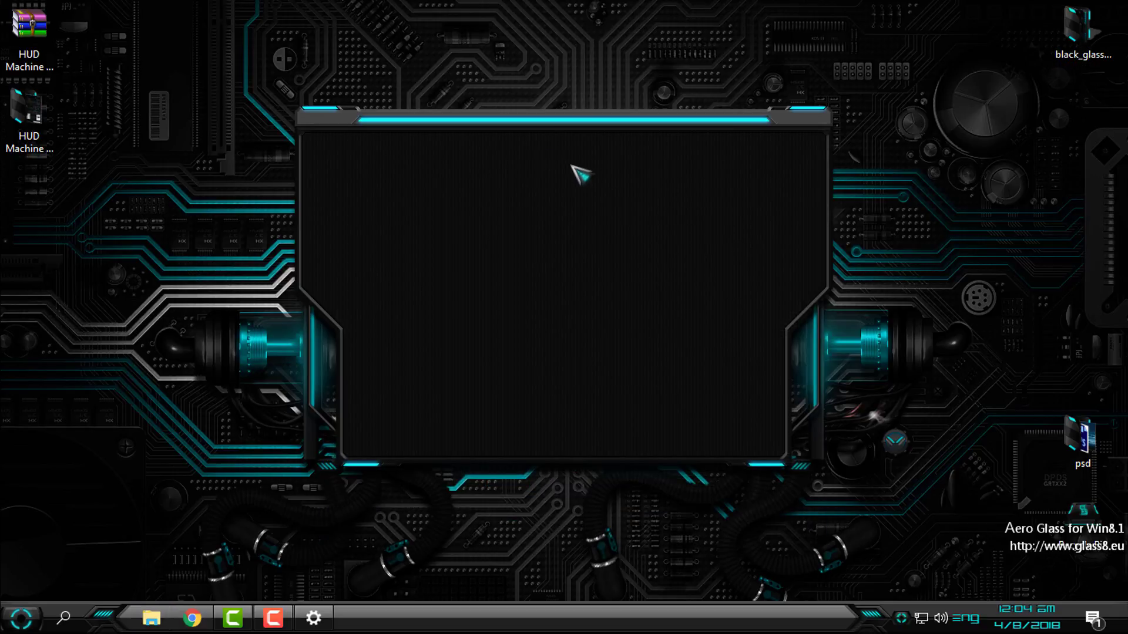
Refresh the desktop, check the Themes page in Settings, then minimize Settings
right_click(320, 76)
left_click(376, 138)
left_click(317, 619)
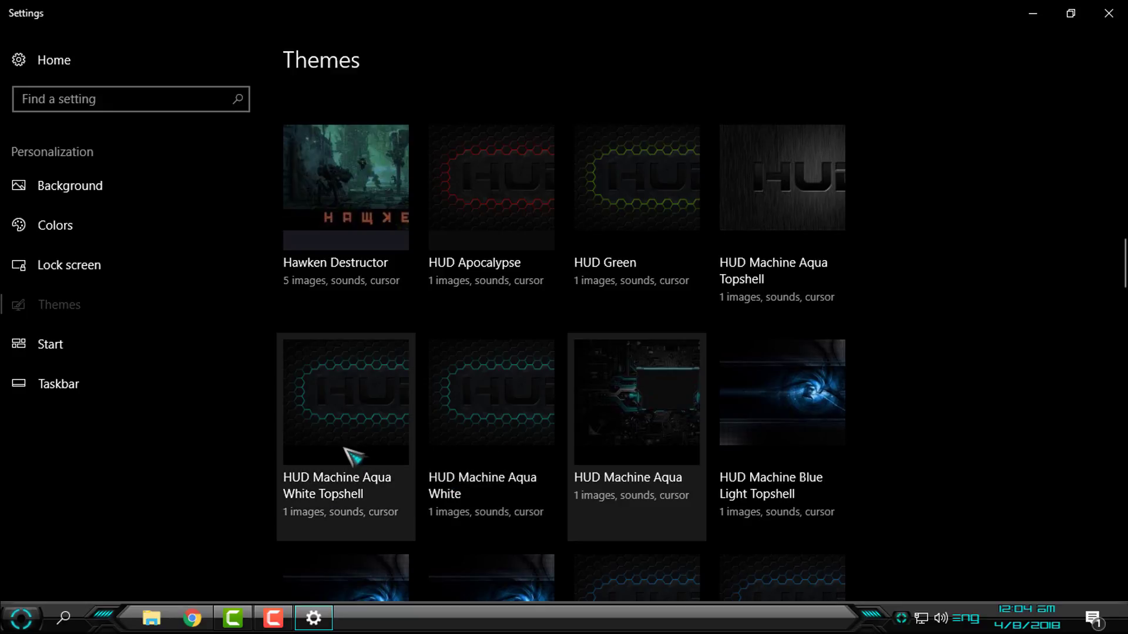
left_click(1033, 14)
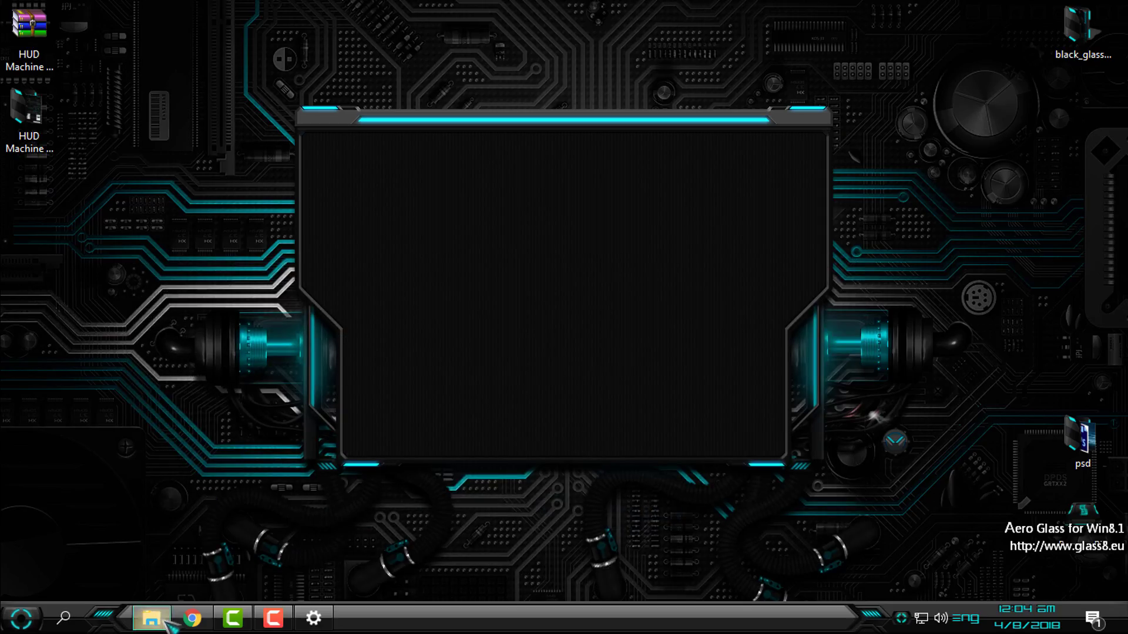
Make This PC's details pane taller in Explorer, close it, and return to the theme settings
left_click(154, 622)
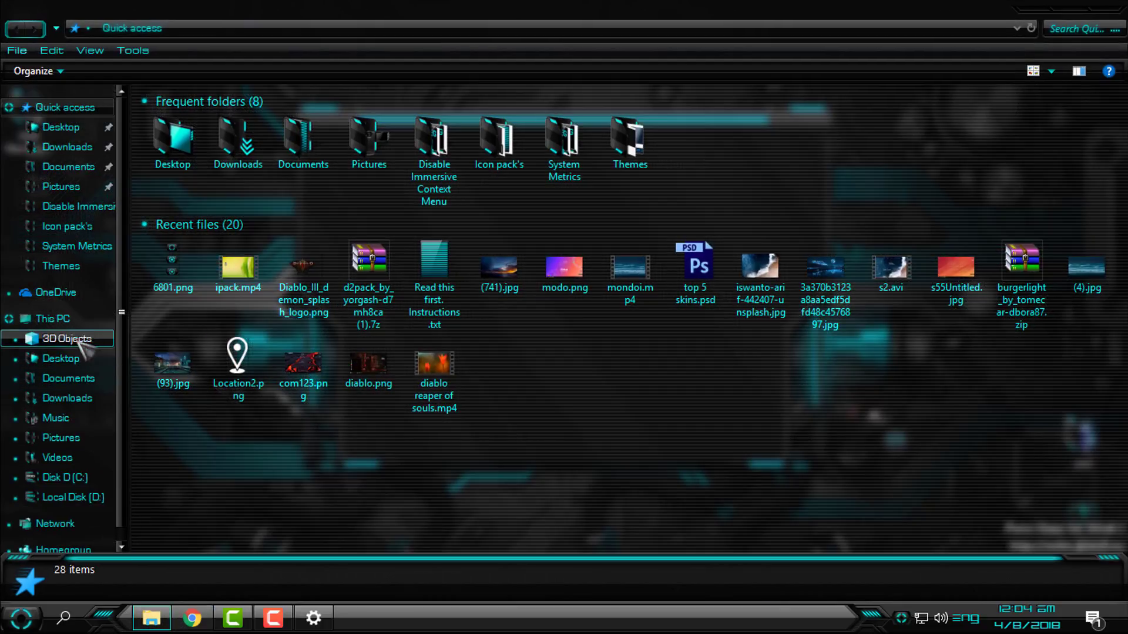
left_click(69, 320)
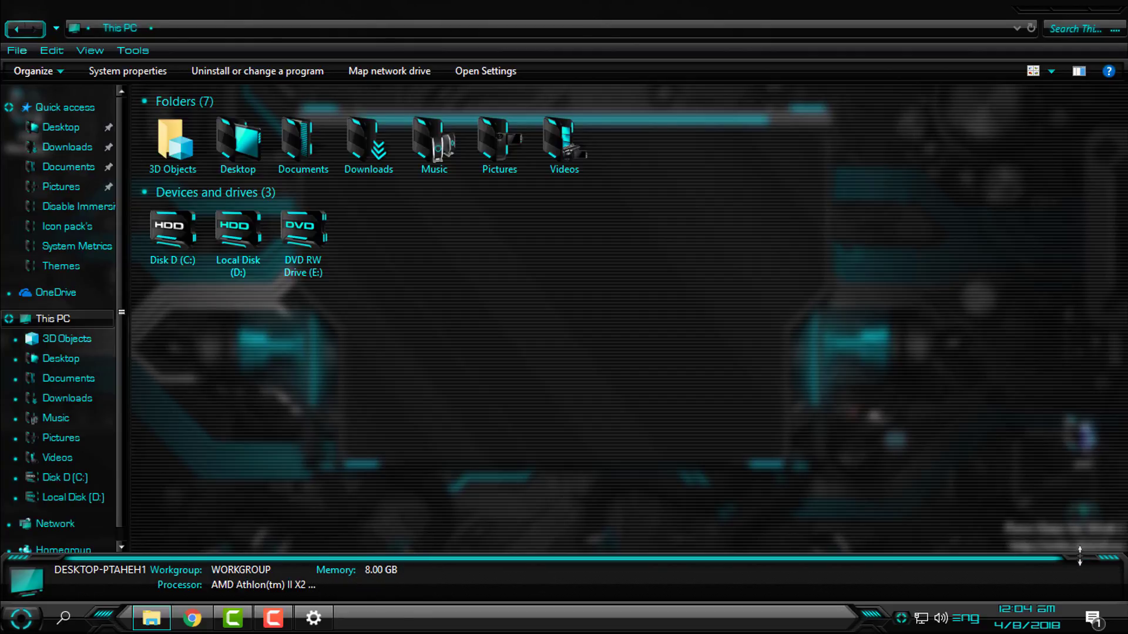
left_click_drag(1080, 547, 1046, 555)
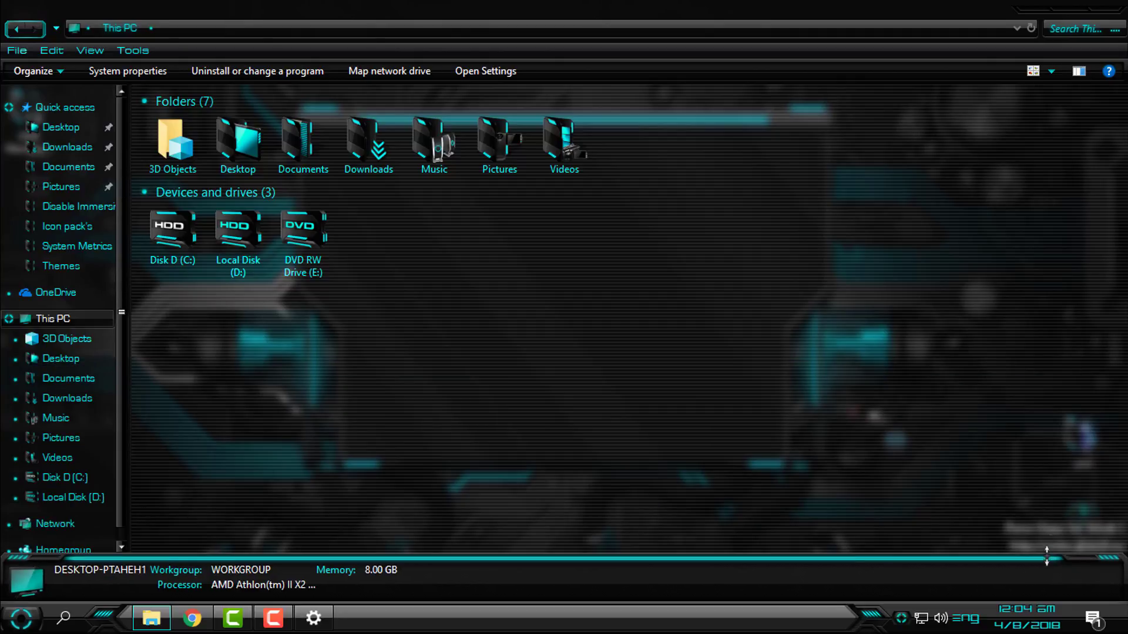
left_click(1116, 10)
left_click(313, 618)
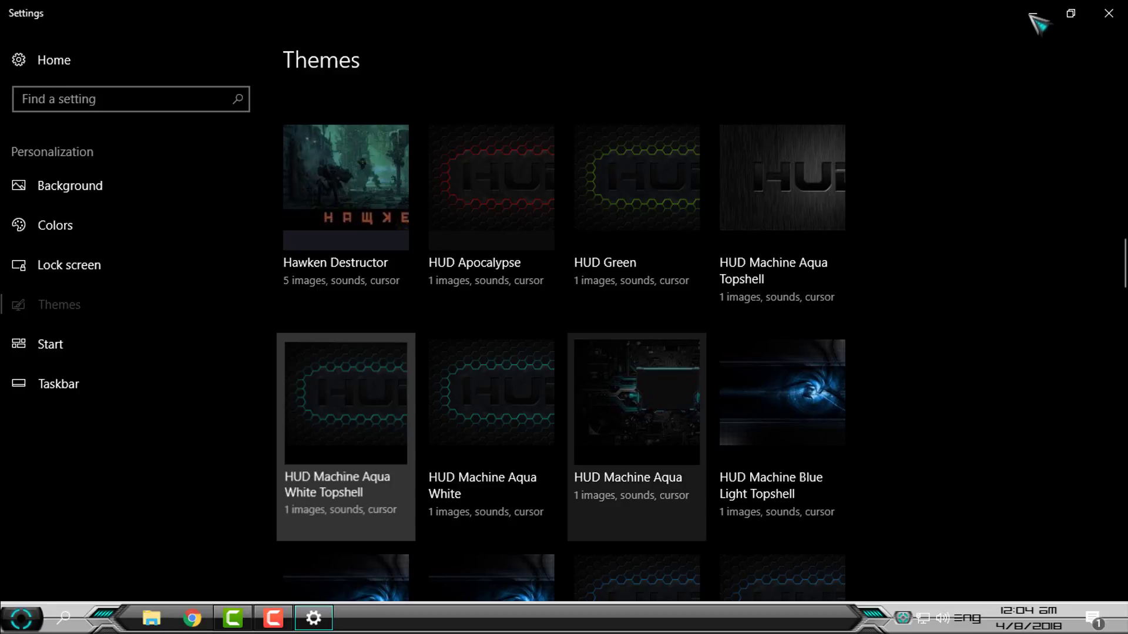
Show and refresh the desktop, then open, restore and close a This PC Explorer window
key("super+d")
right_click(358, 144)
left_click(425, 210)
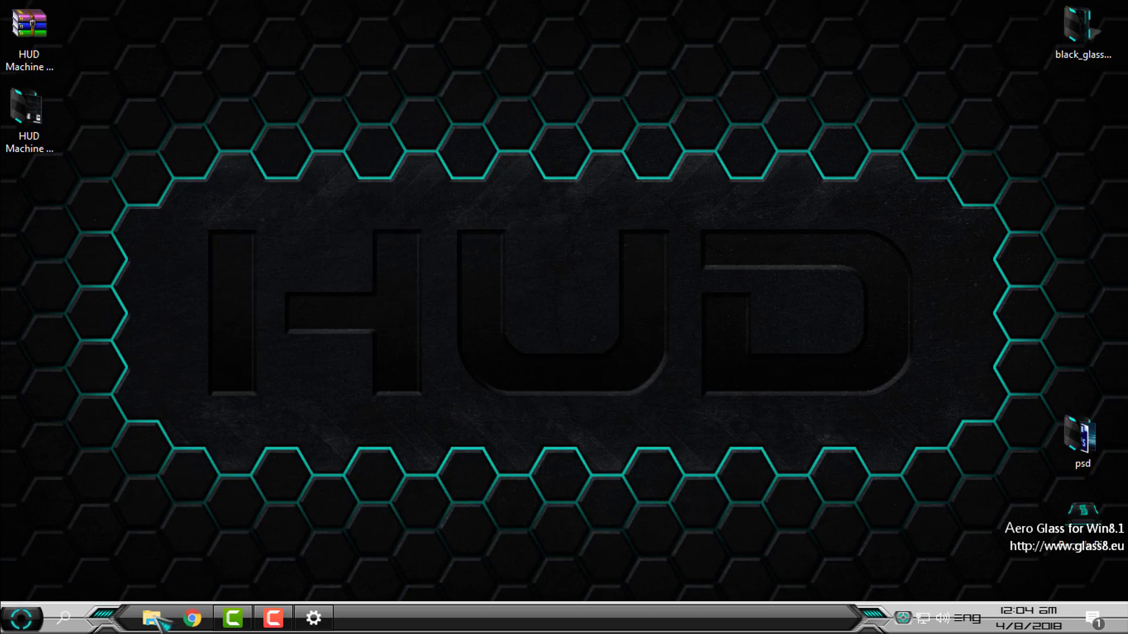
key("super+e")
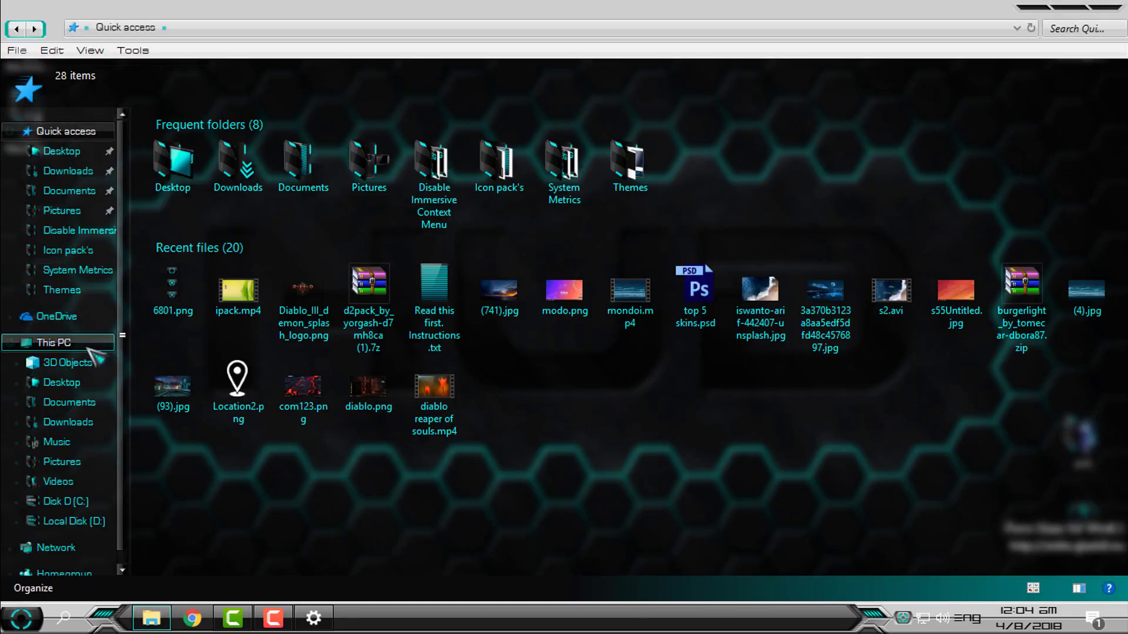
left_click(77, 343)
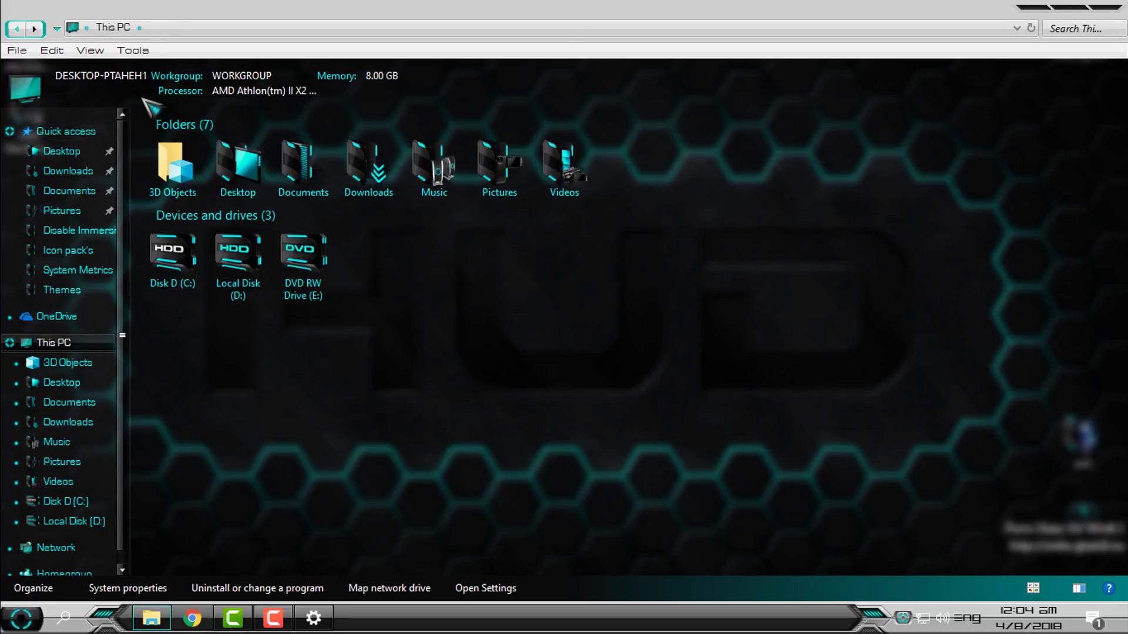
left_click_drag(609, 10, 451, 92)
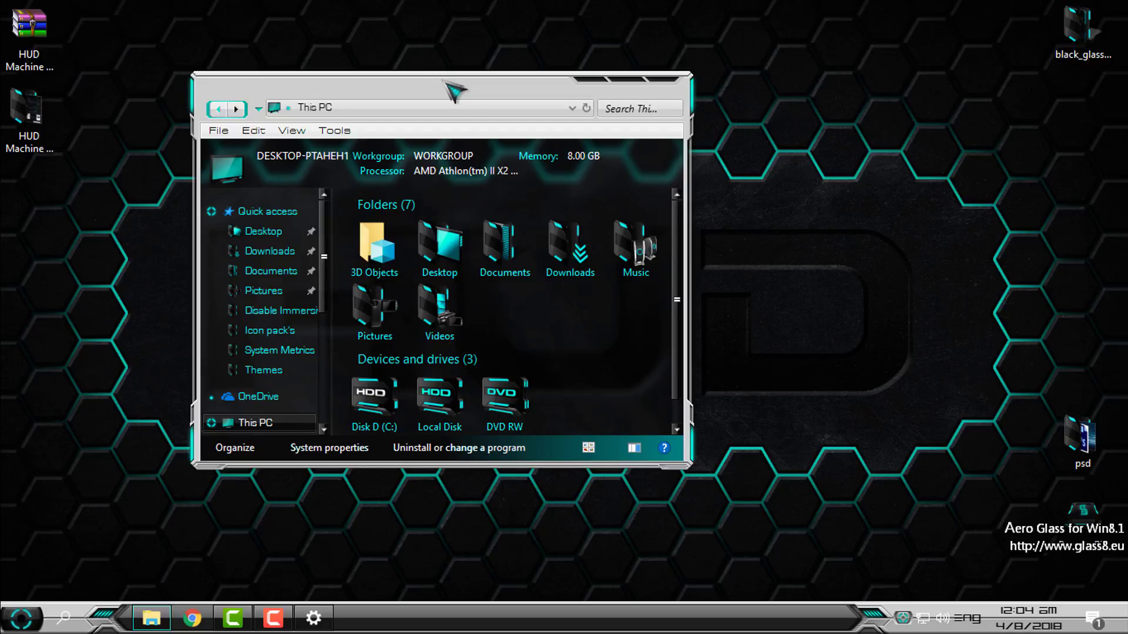
left_click(669, 88)
Refresh the desktop, check the themed Start menu, and open and close Explorer on Quick access
right_click(505, 109)
left_click(541, 170)
key("super")
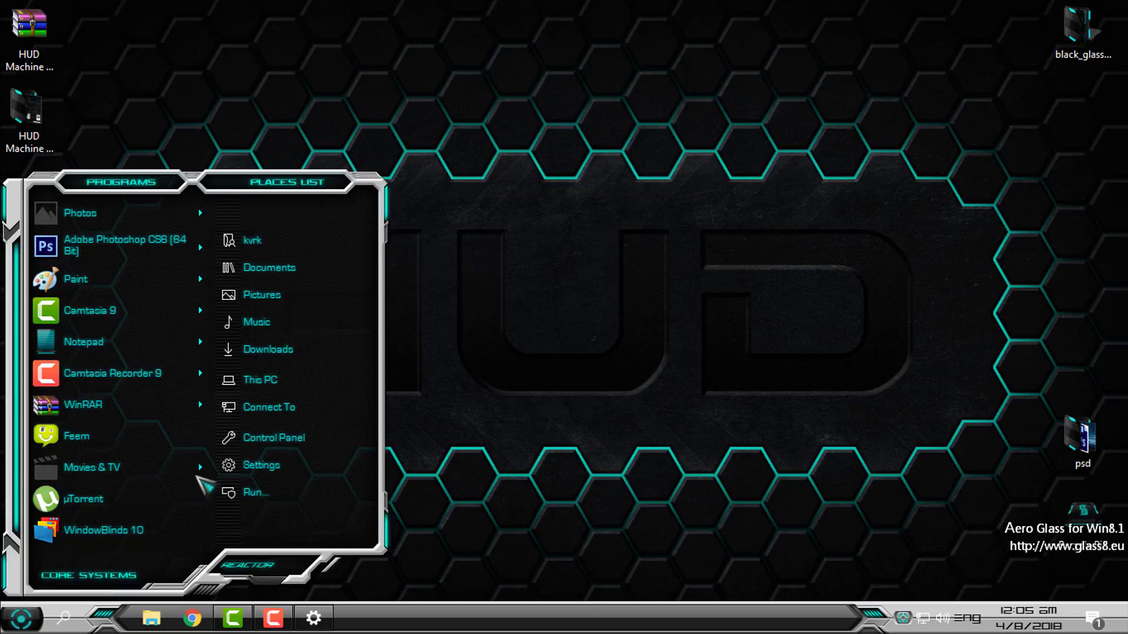
left_click(525, 362)
left_click(152, 618)
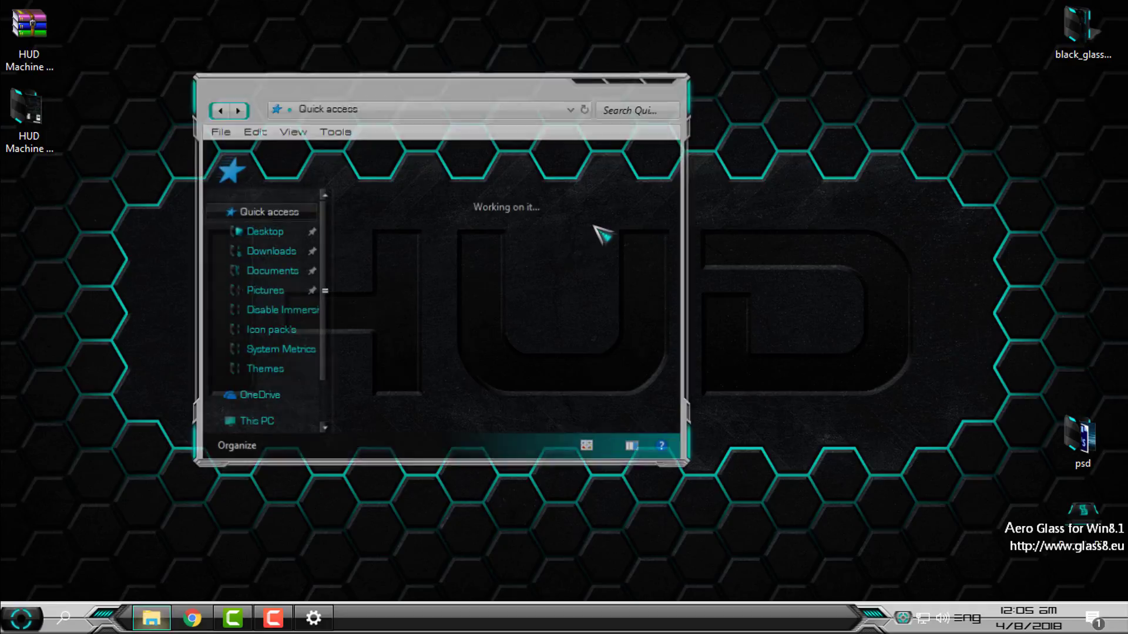
left_click(670, 88)
right_click(493, 156)
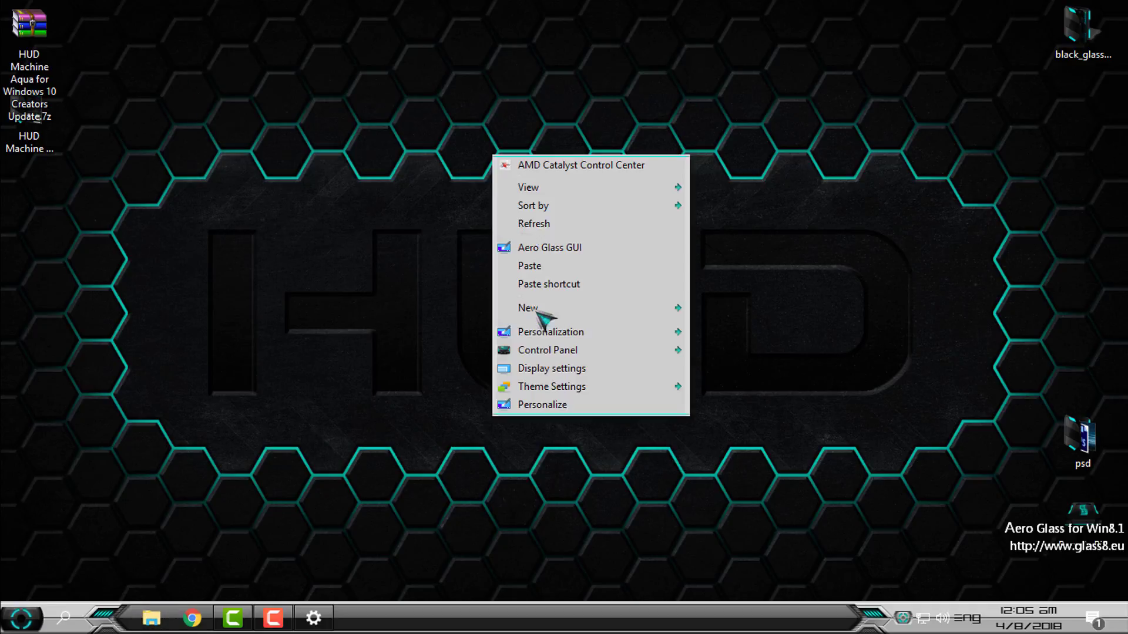
Open Personalization's Themes page and scroll through the installed HUD themes
left_click(541, 404)
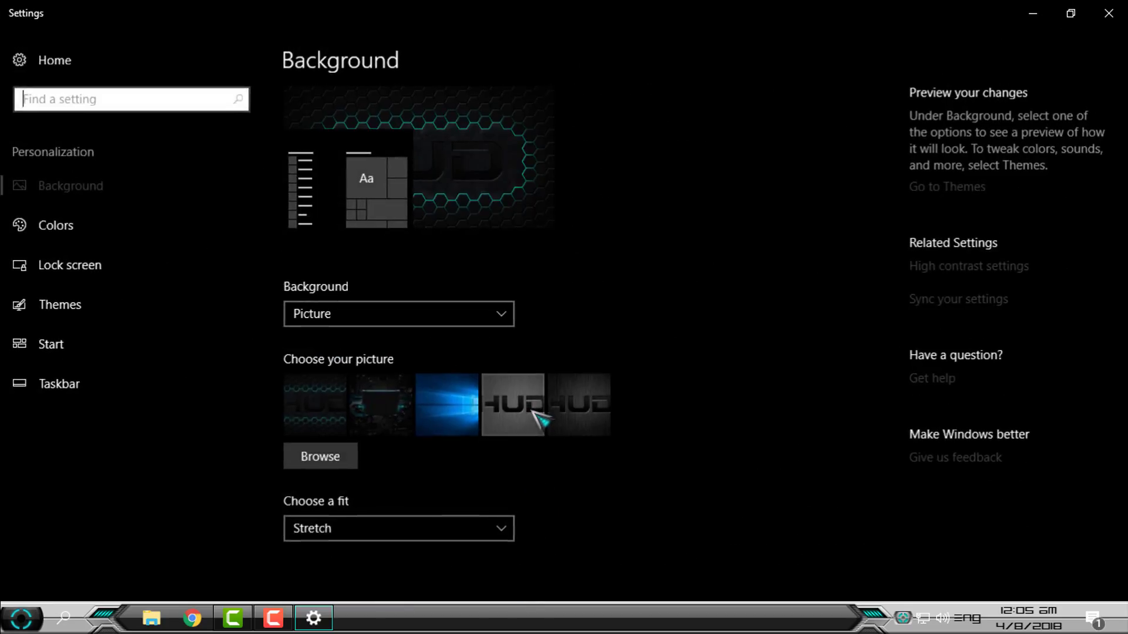
left_click(77, 310)
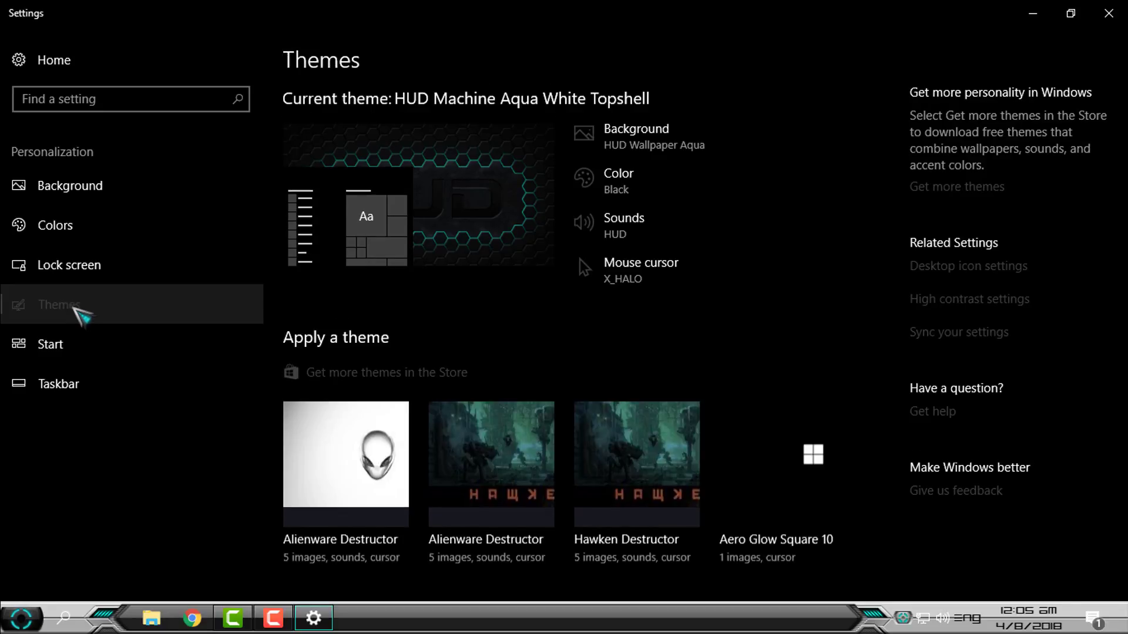
scroll(681, 379, "down", 20)
scroll(681, 382, "down", 6)
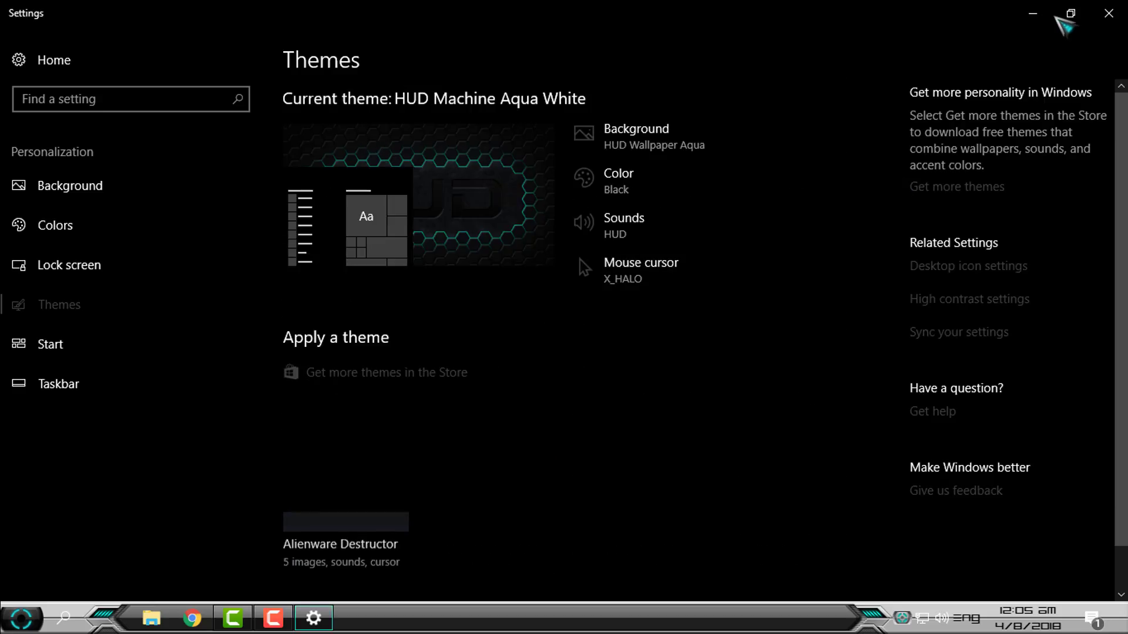
Refresh the desktop and open Explorer maximized on This PC with a taller details pane
key("super+d")
right_click(594, 135)
left_click(632, 208)
left_click(153, 618)
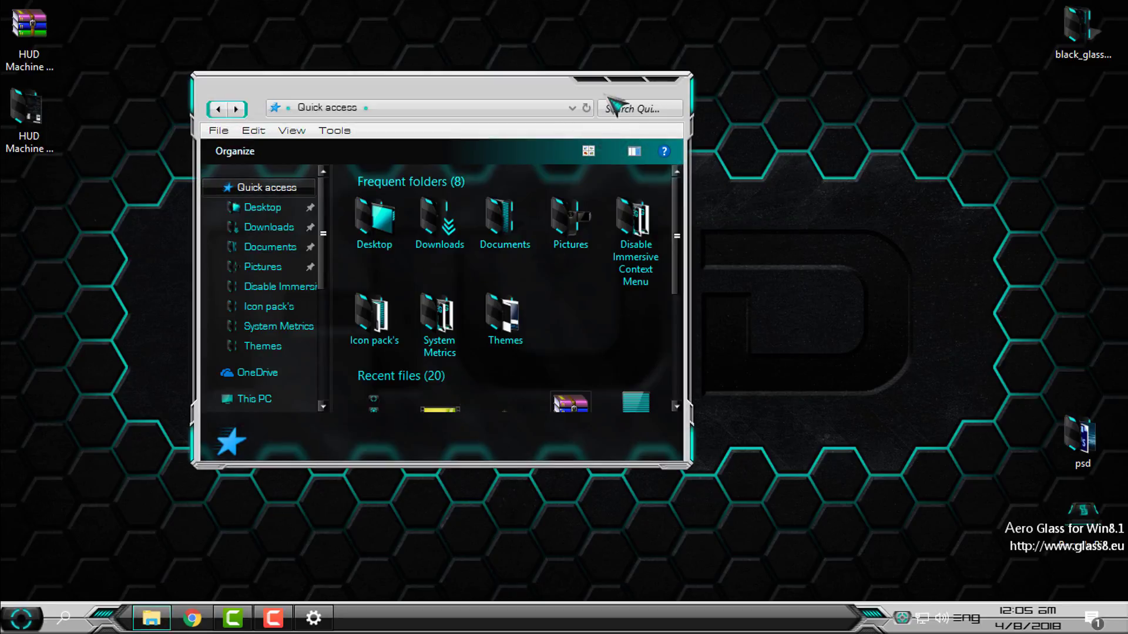
double_click(634, 88)
left_click(52, 317)
left_click_drag(390, 553, 418, 543)
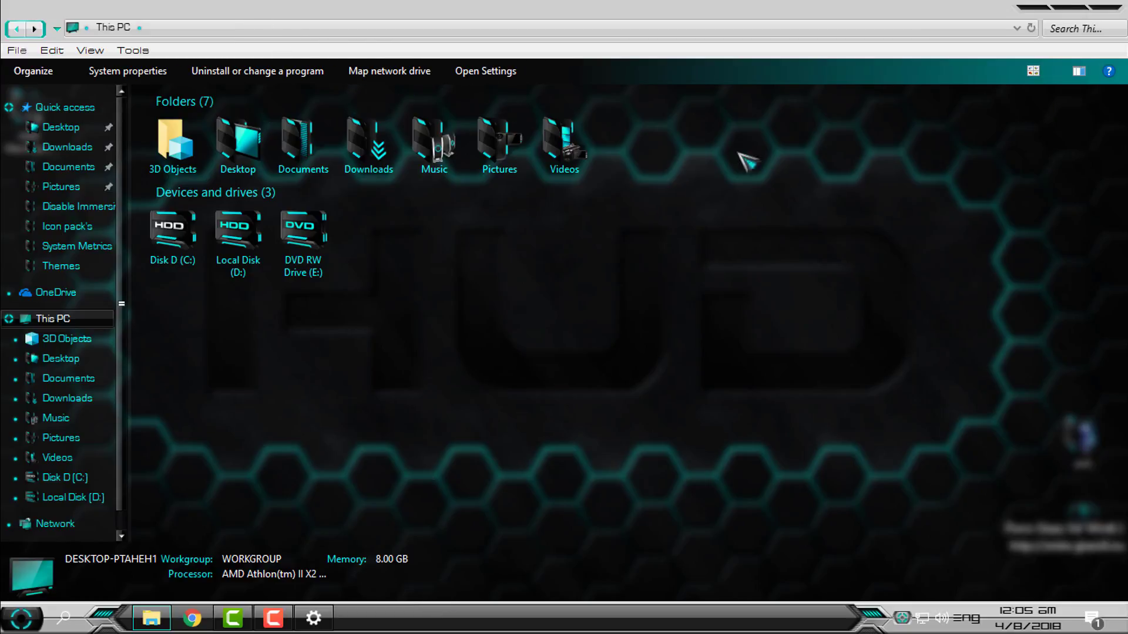
Restore and move Explorer, clear it away, and scroll the Themes list to HUD Machine Aqua
double_click(921, 12)
left_click_drag(649, 117, 684, 82)
left_click(44, 615)
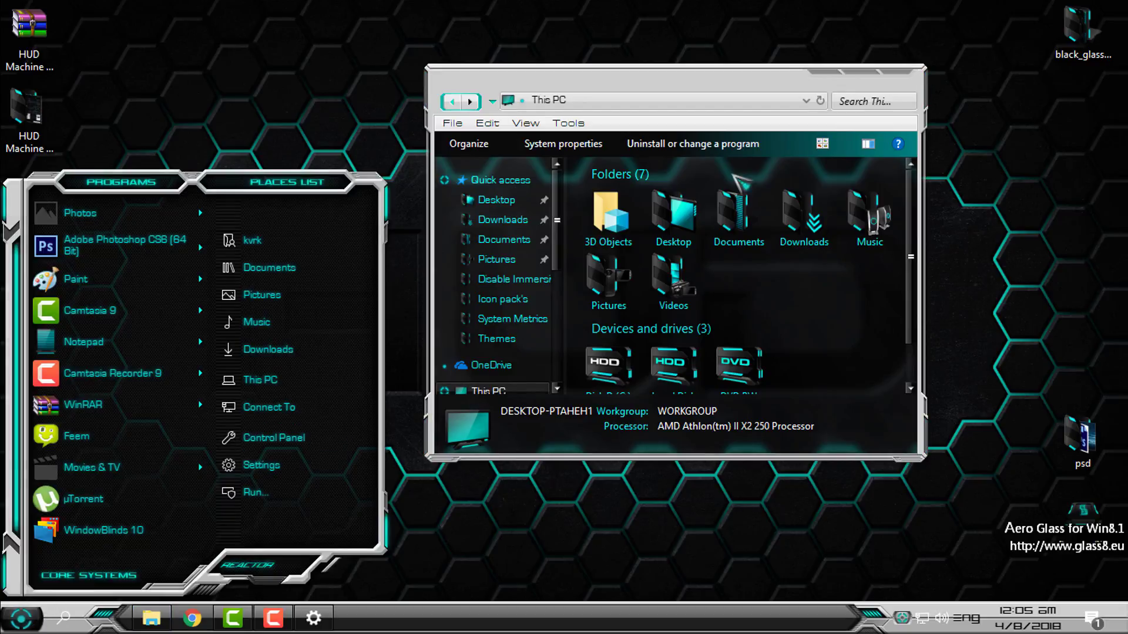
key("super+d")
left_click(313, 618)
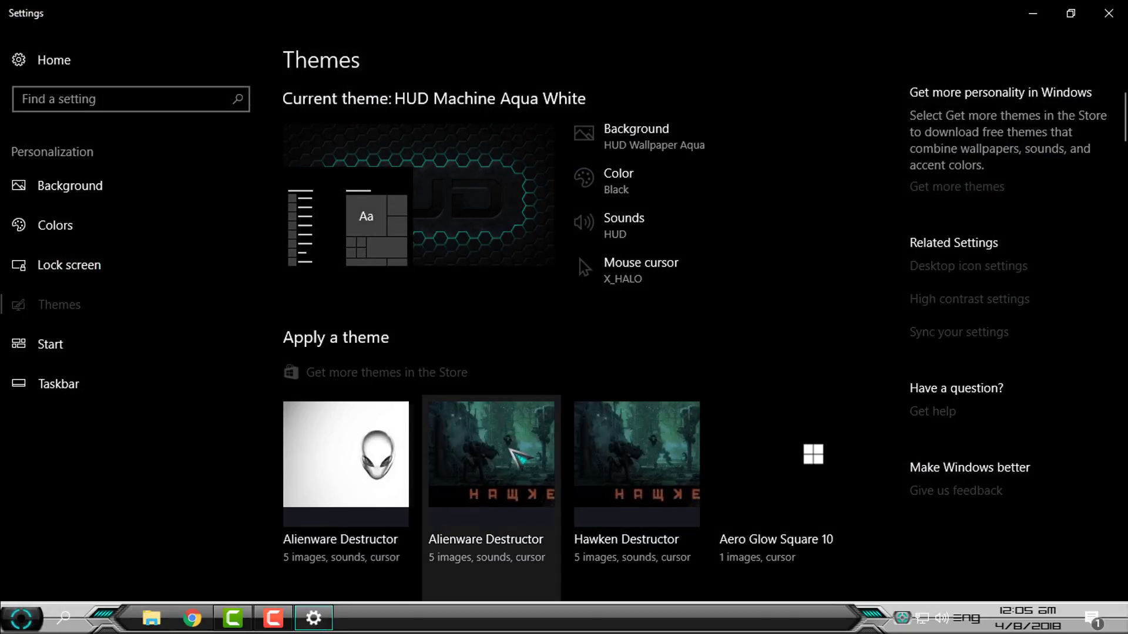
scroll(564, 376, "down", 20)
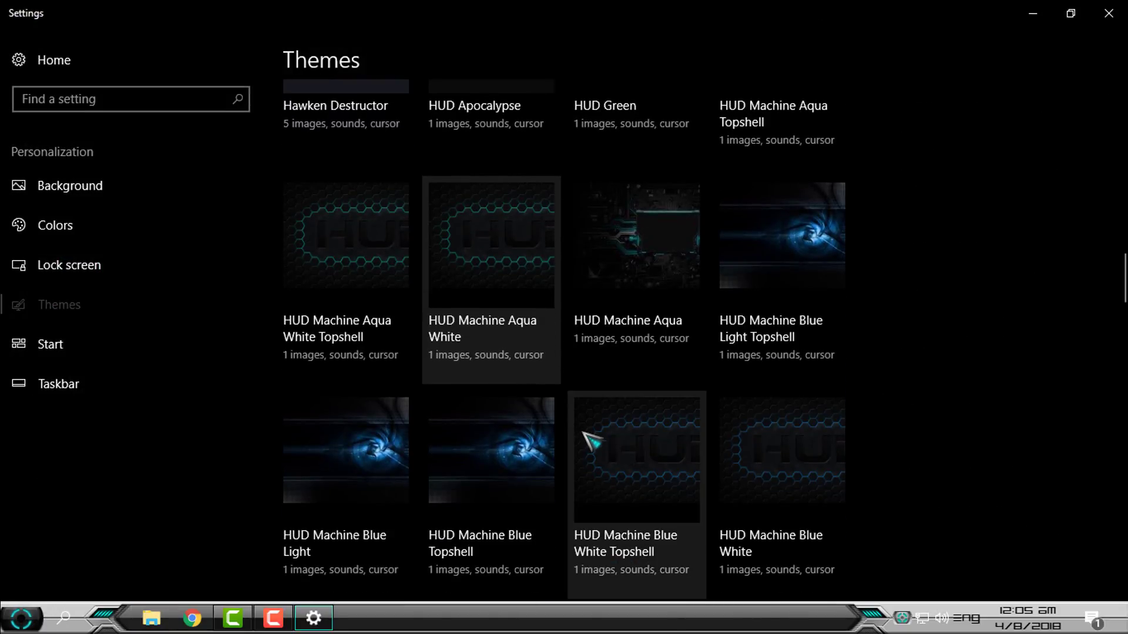
scroll(594, 438, "up", 3)
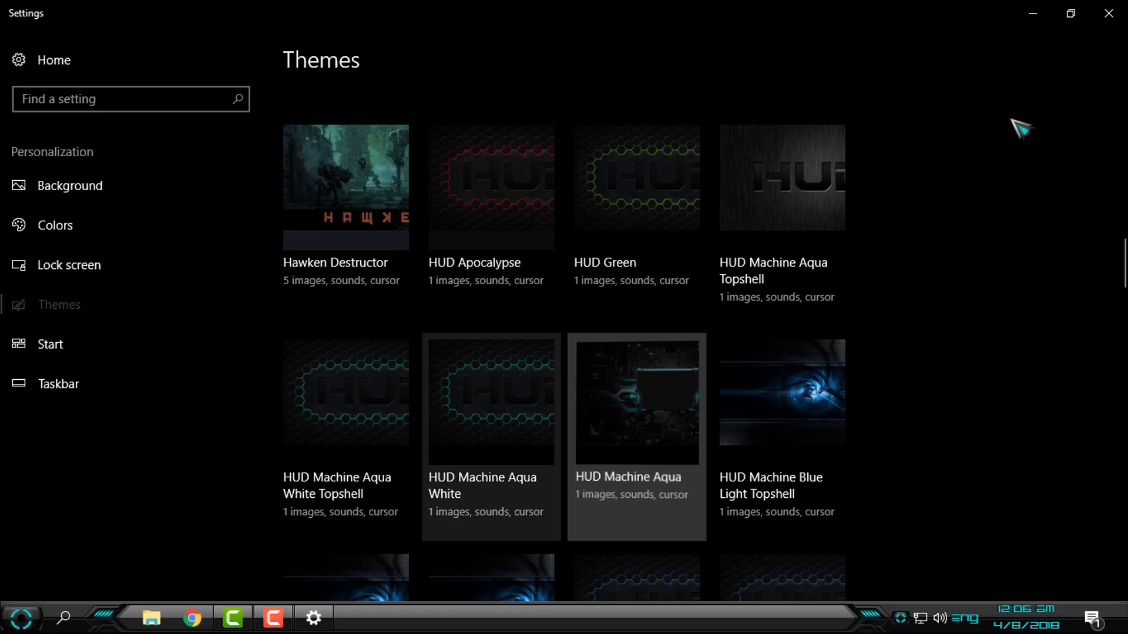
right_click(376, 156)
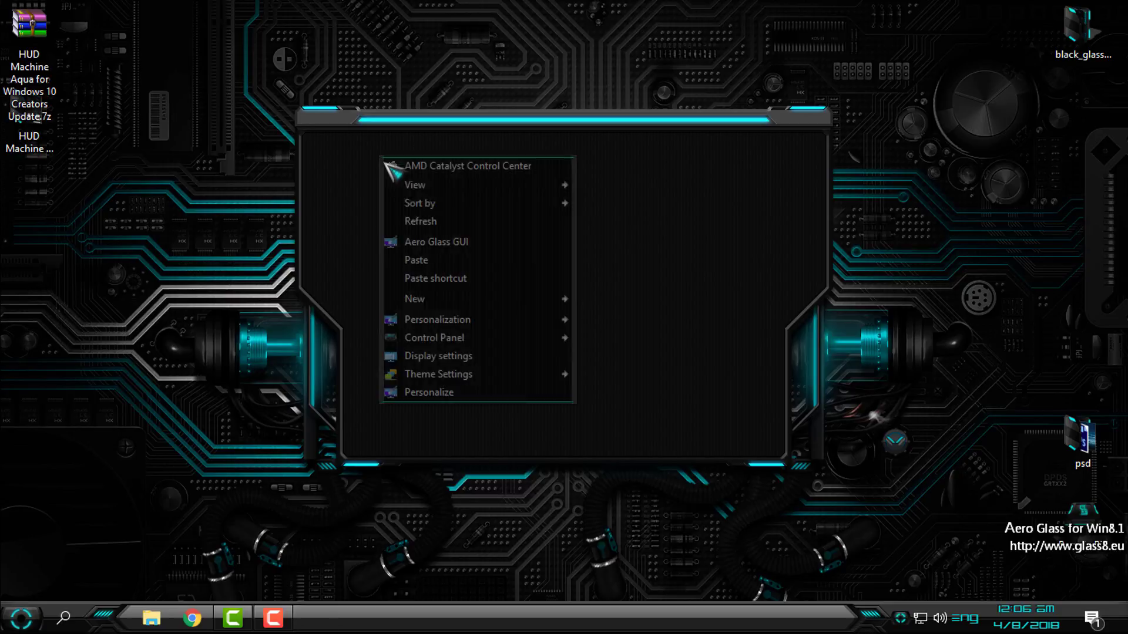
left_click(428, 221)
key("super+e")
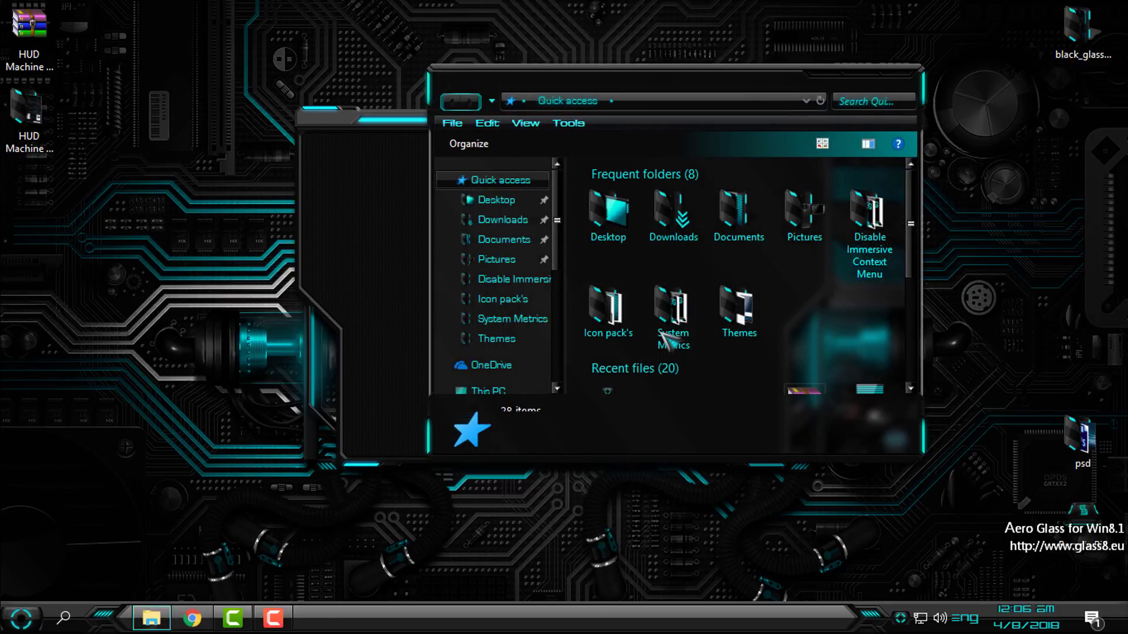
left_click(863, 75)
left_click(61, 320)
left_click_drag(632, 7, 632, 136)
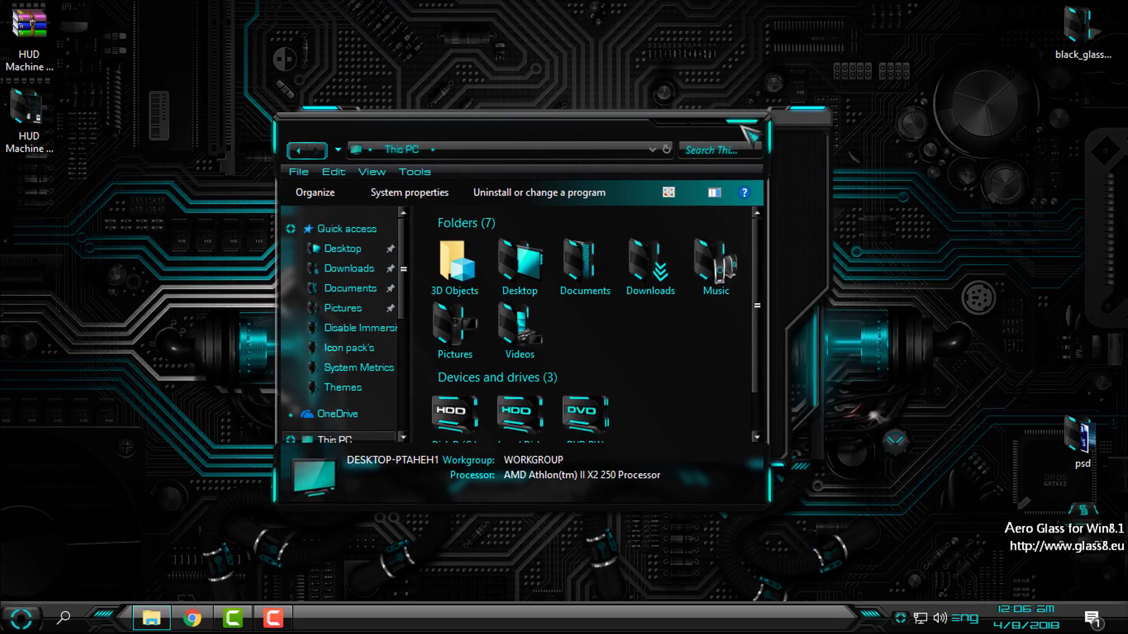
scroll(342, 390, "down", 1)
left_click(341, 389)
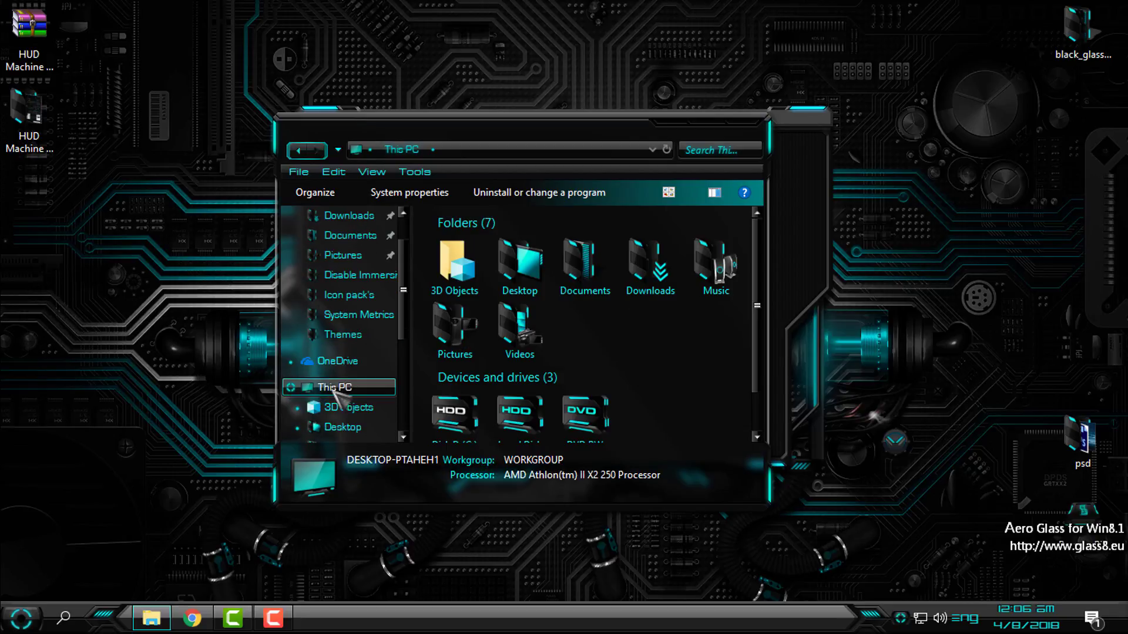
left_click(757, 131)
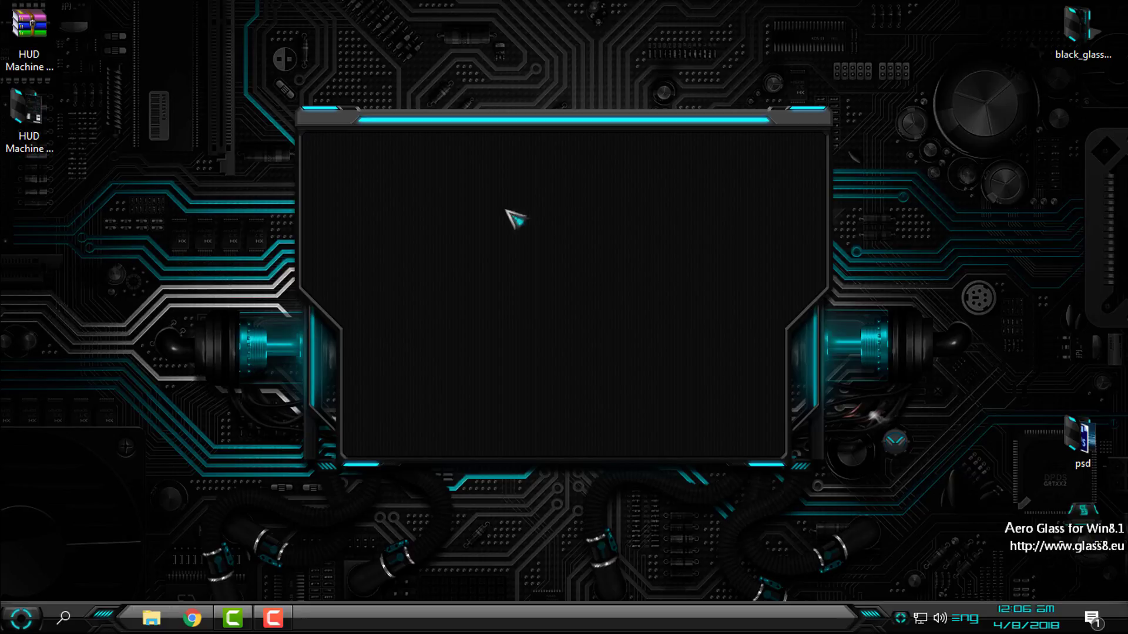